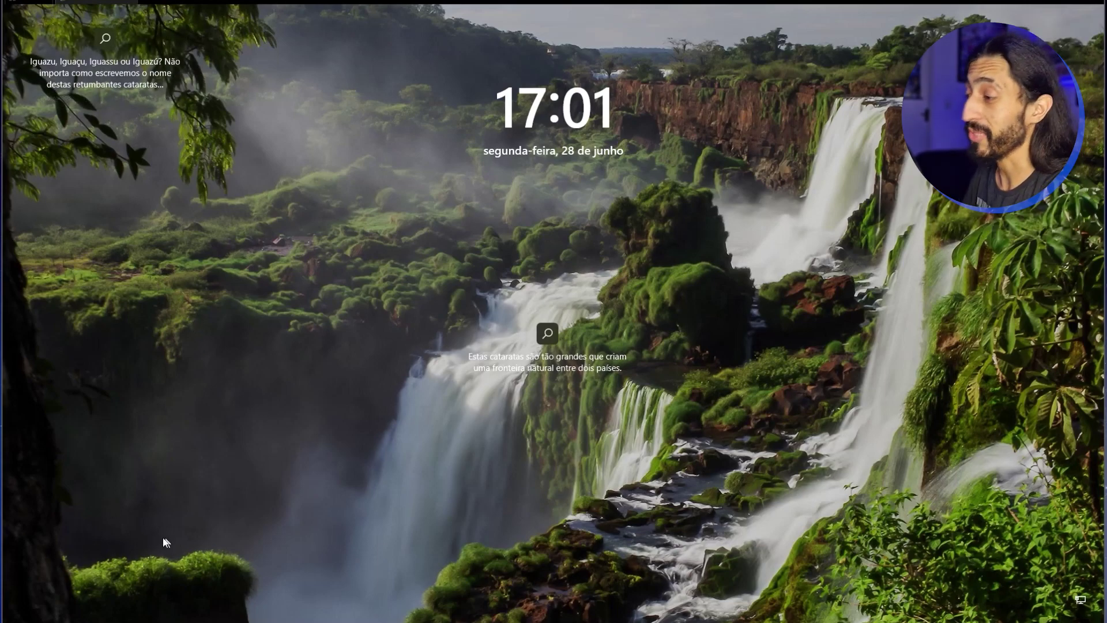
- Dismiss the lock screen and sign in to Windows by entering the account PIN
left_click(375, 489)
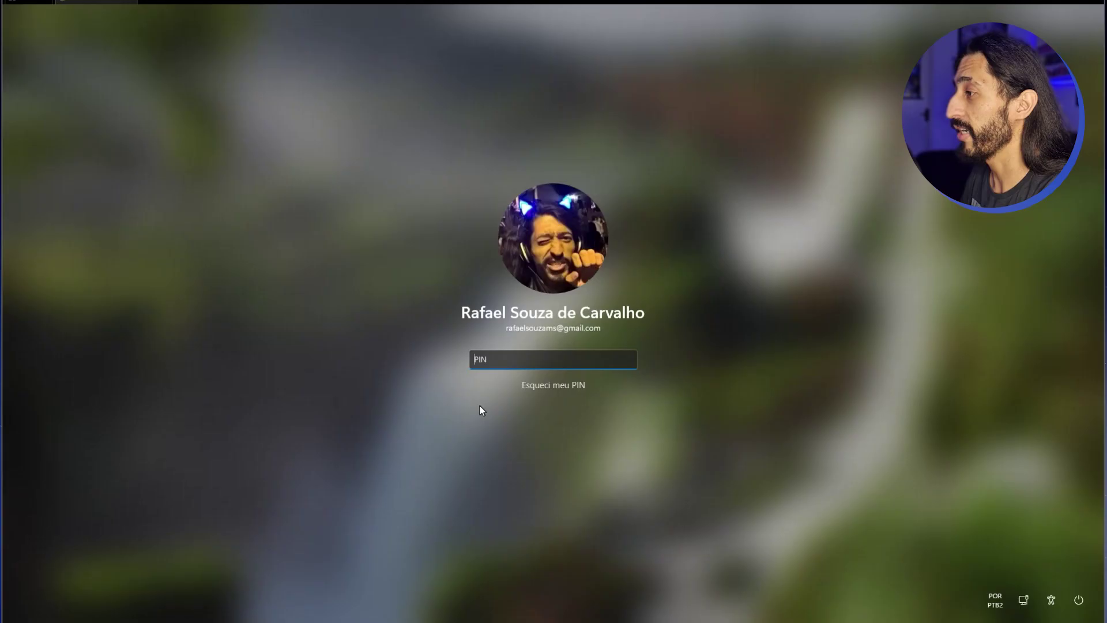
type("****")
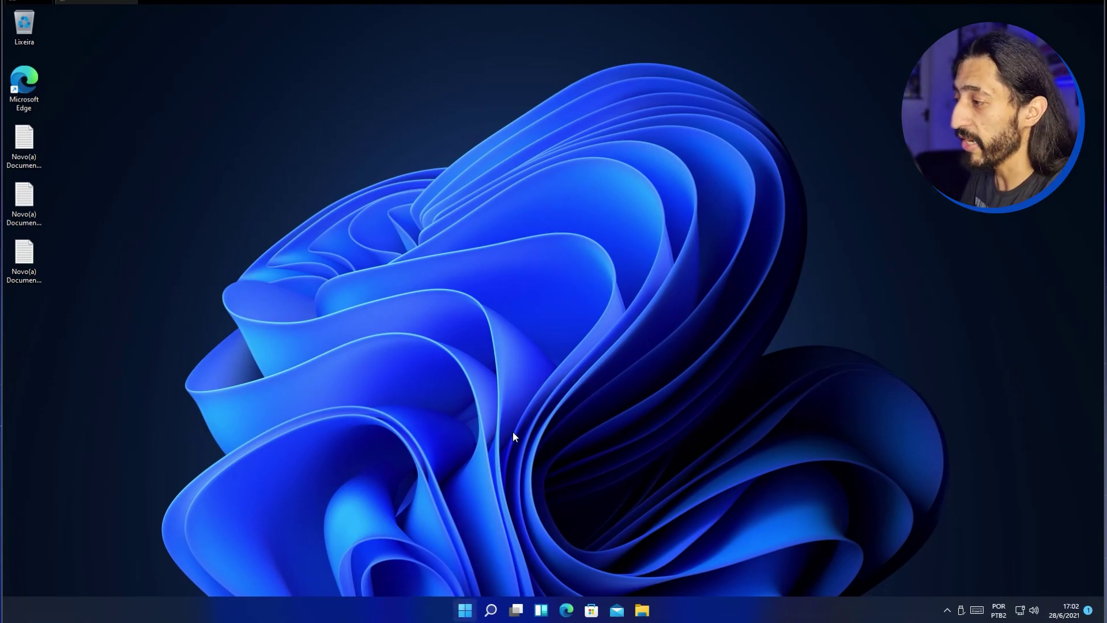
- Open the Start menu, look through its pinned apps and recommendations, and close it
key("super")
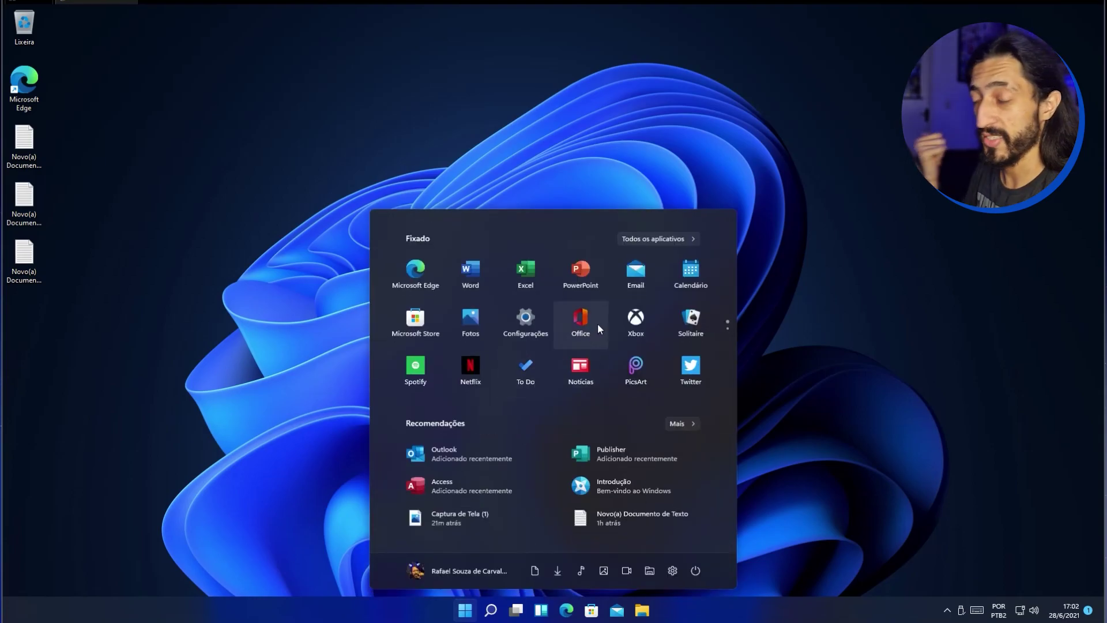
scroll(579, 331, "down", 1)
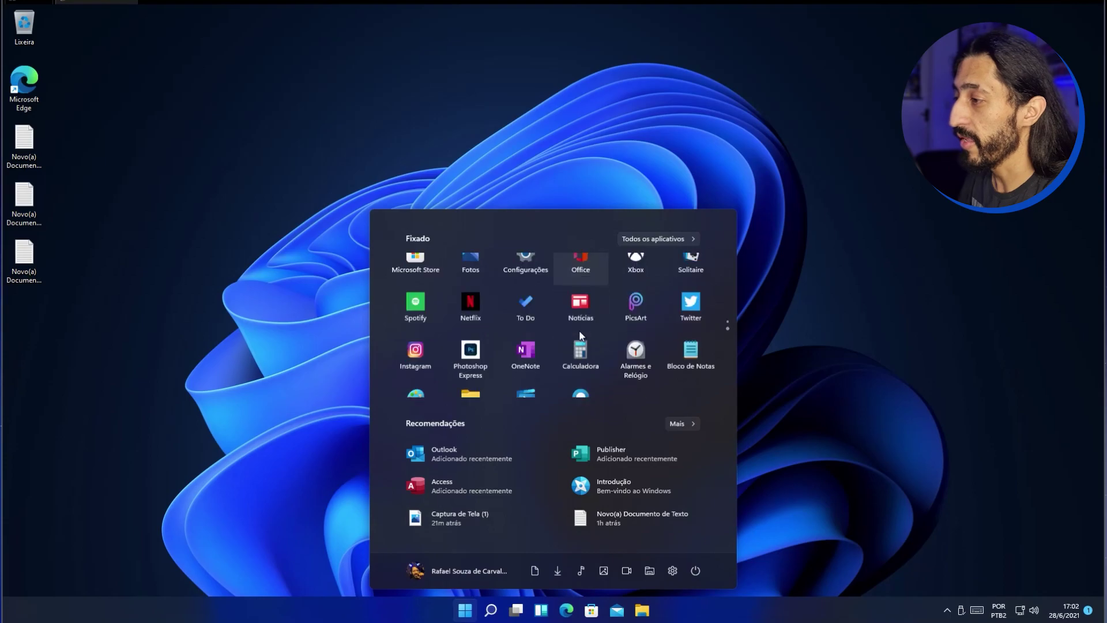
scroll(634, 303, "up", 1)
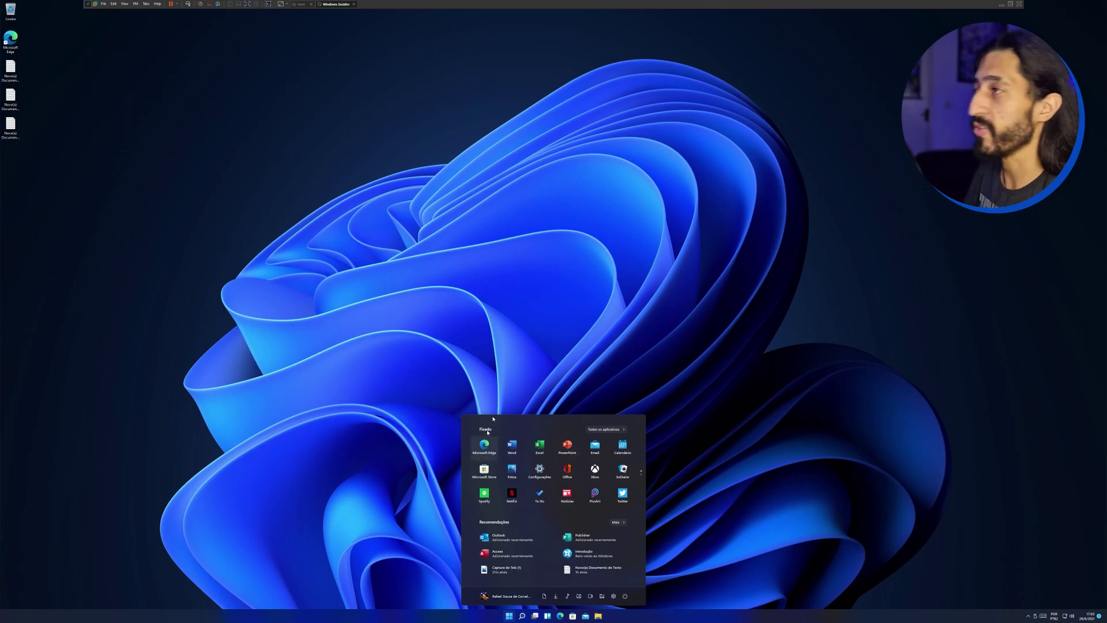
left_click(248, 5)
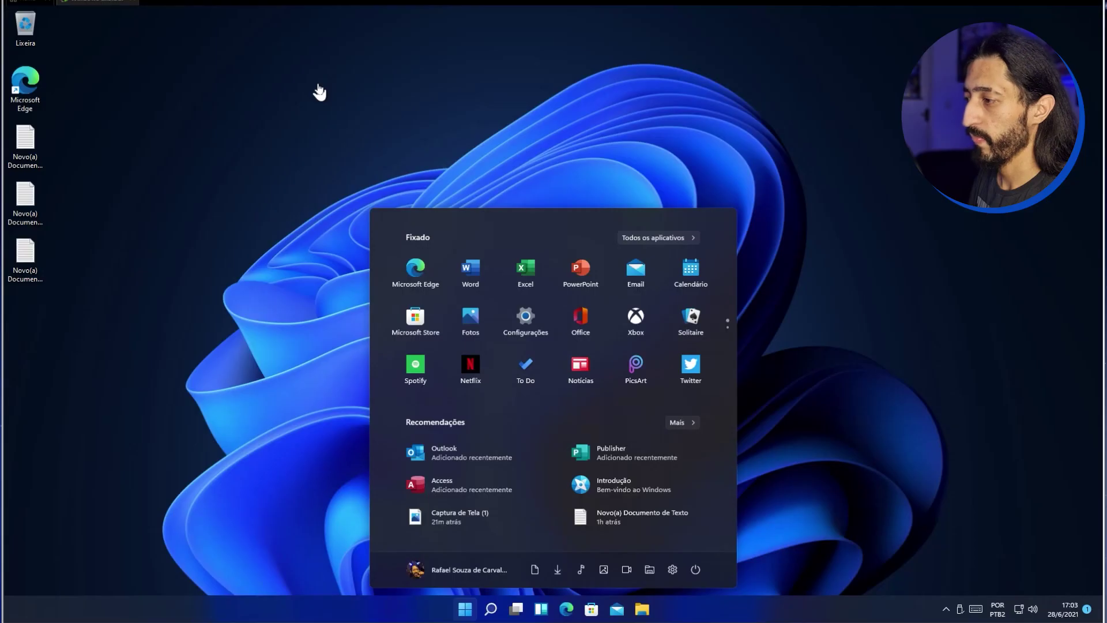
scroll(579, 369, "down", 1)
scroll(575, 348, "up", 1)
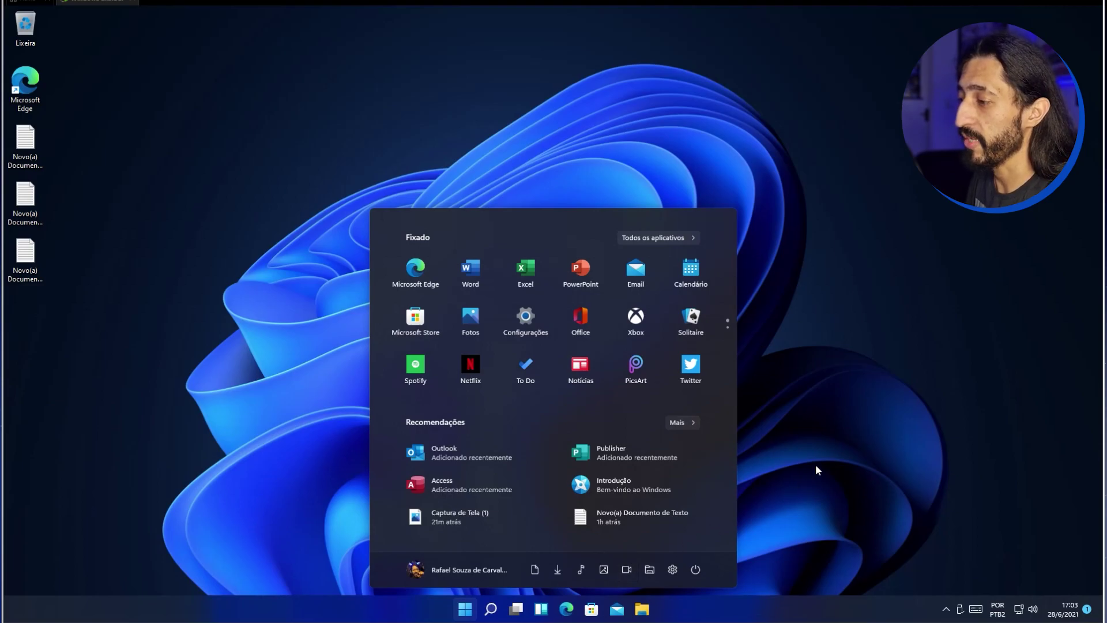
left_click(465, 609)
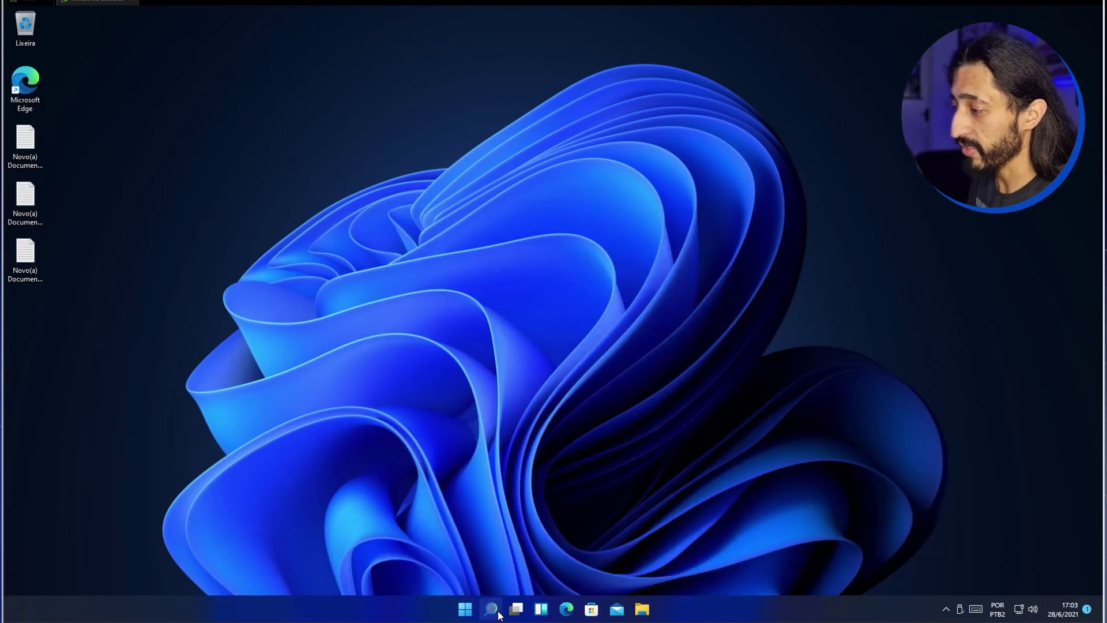
- View the search window, and use Task View to visit Área de Trabalho 2 and return to Área de Trabalho 1
left_click(497, 612)
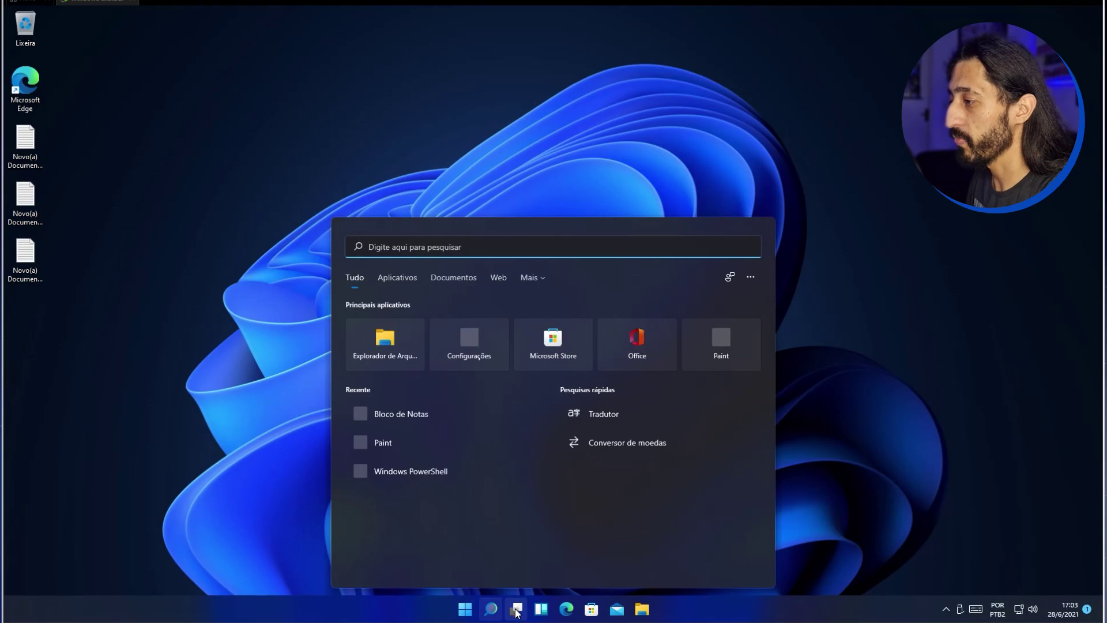
left_click(517, 612)
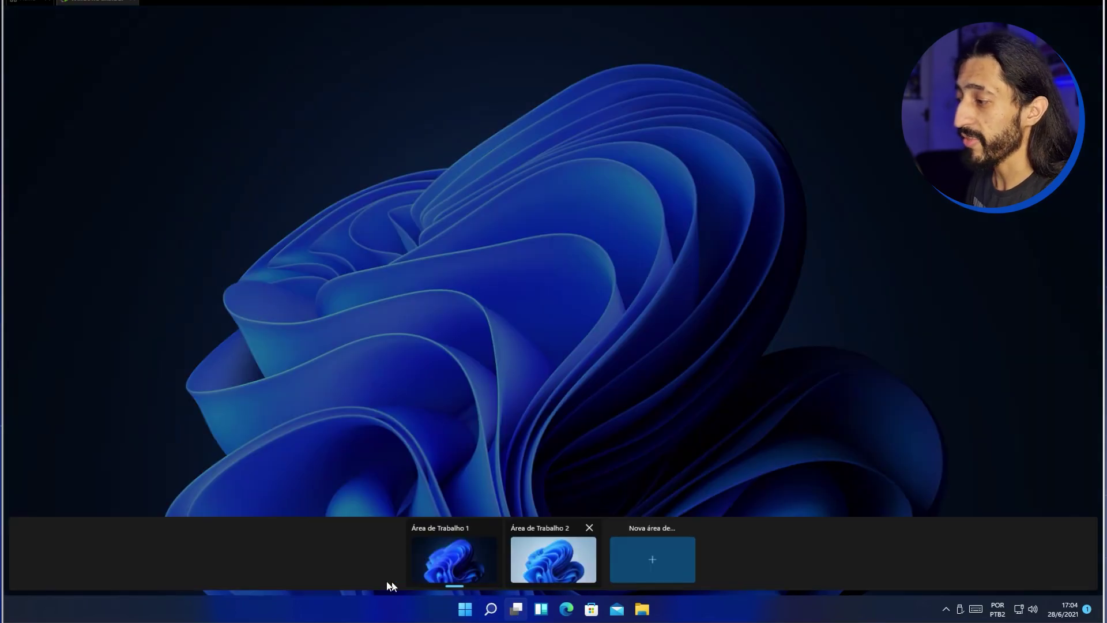
left_click(531, 573)
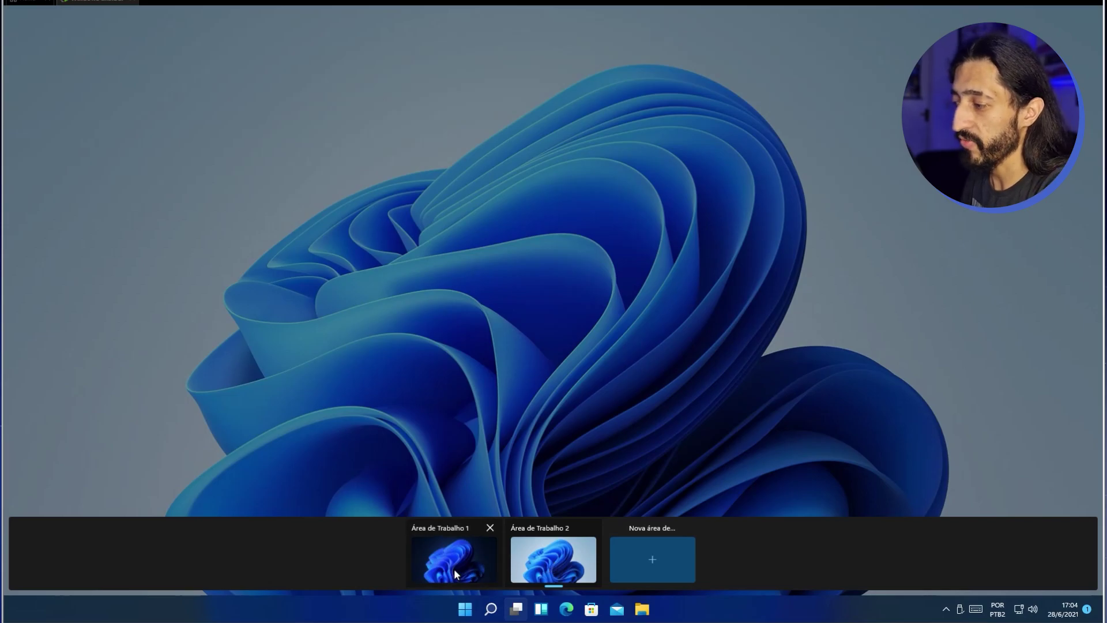
left_click(454, 569)
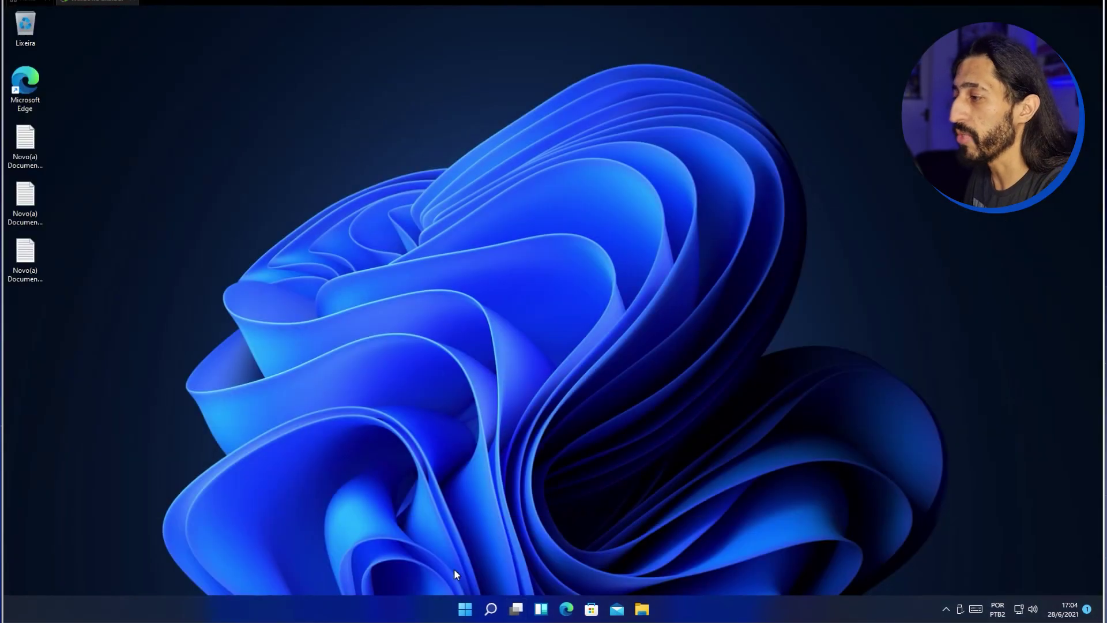
left_click_drag(77, 87, 50, 427)
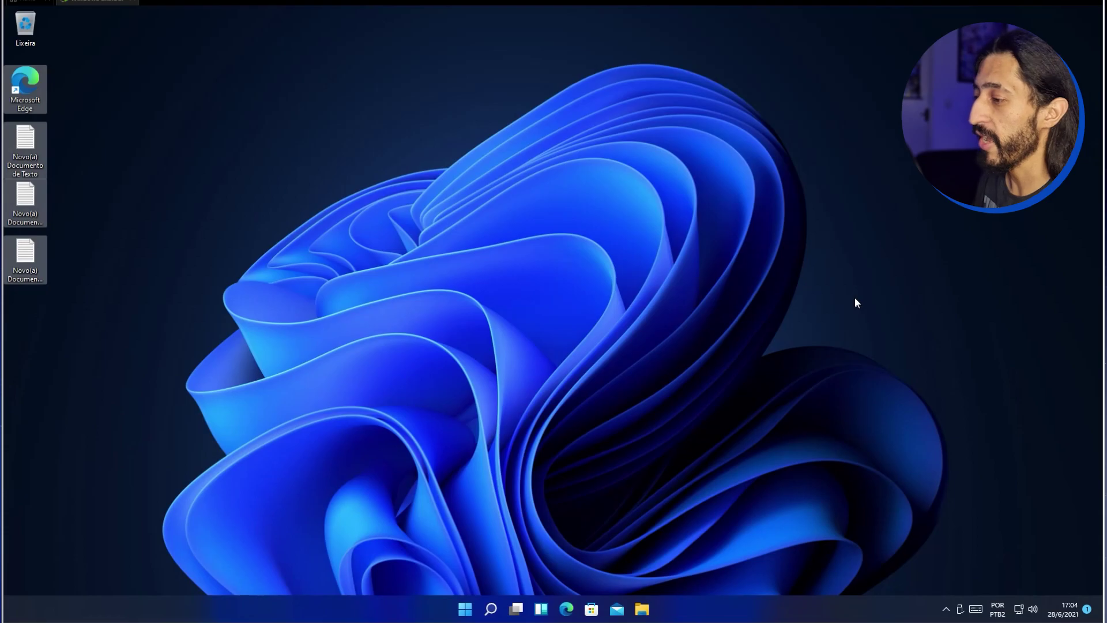
left_click(668, 292)
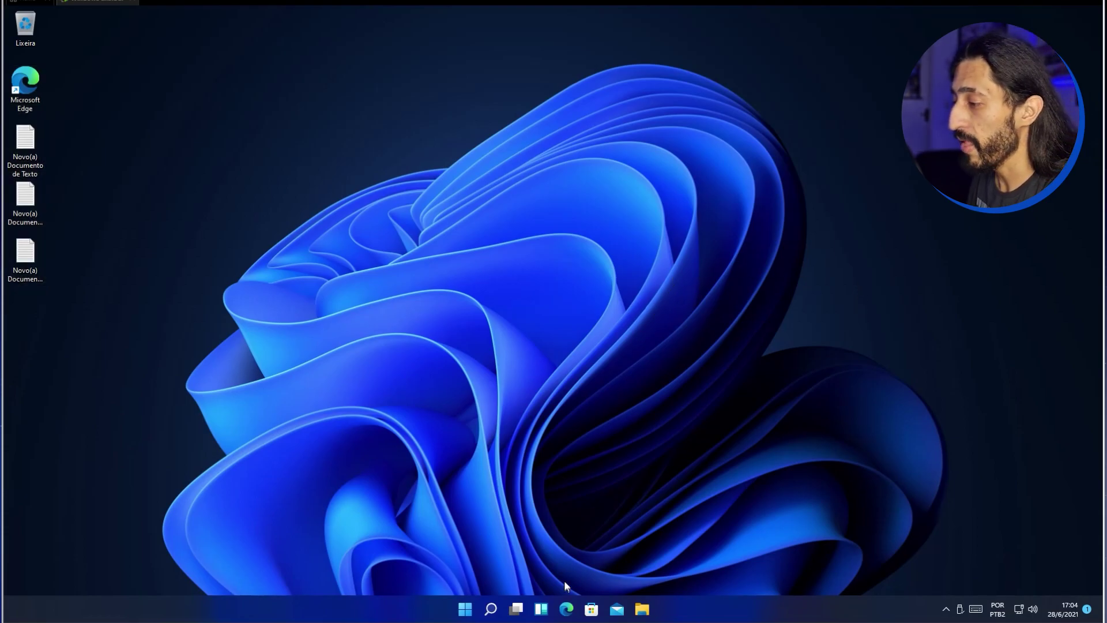
- Add the Calendário, Tarefas, Dicas, Tráfego and Esporte eletrônico widgets to the widgets board and close the widget settings
left_click(544, 609)
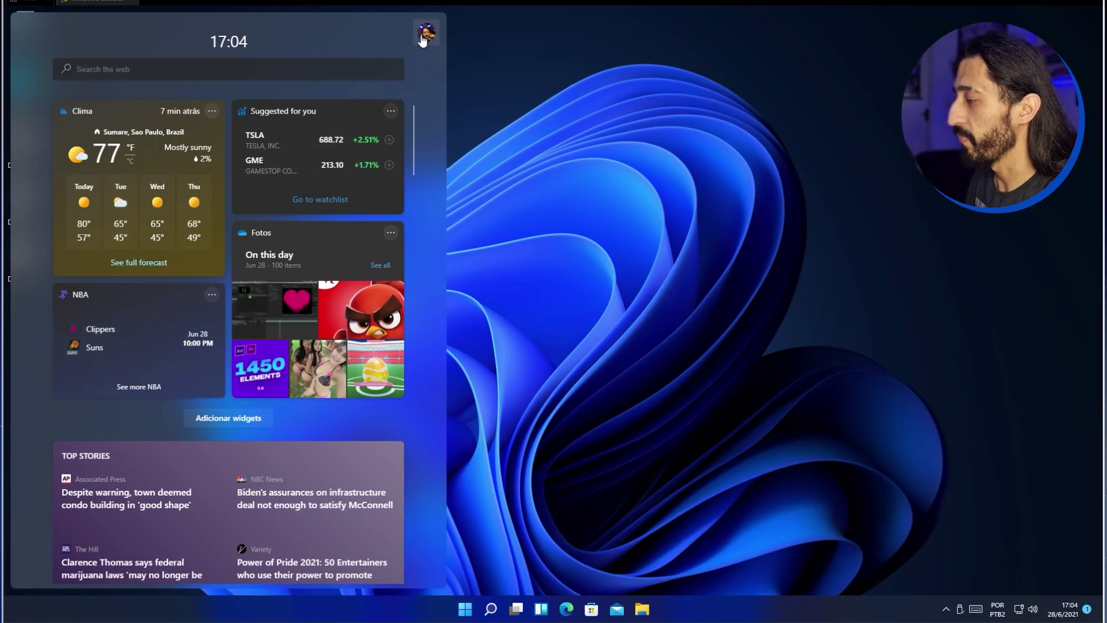
left_click(219, 419)
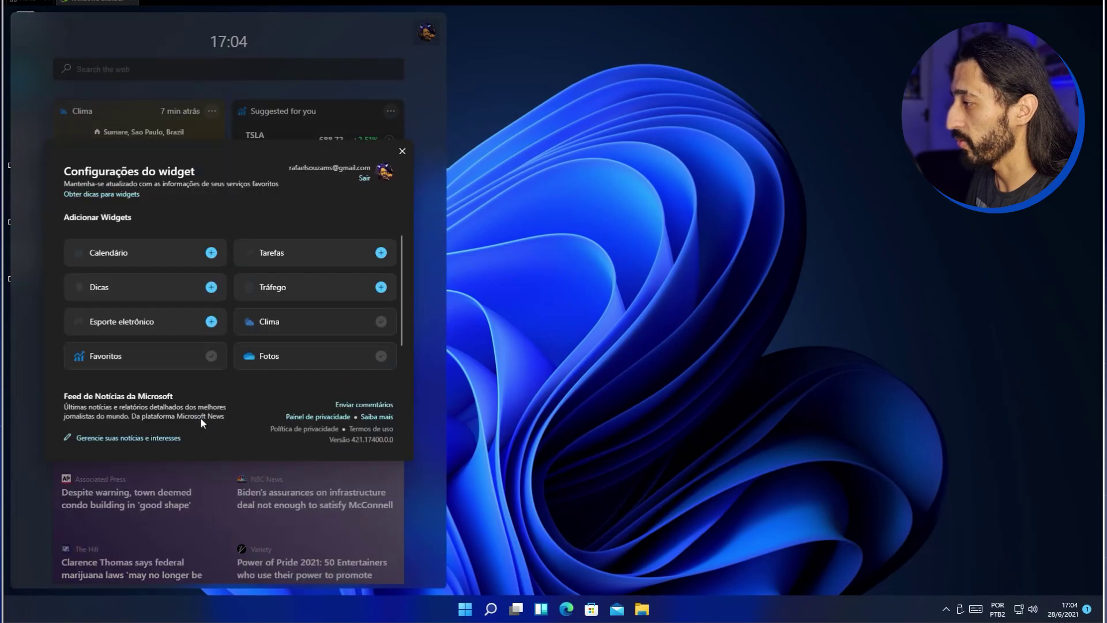
left_click(211, 254)
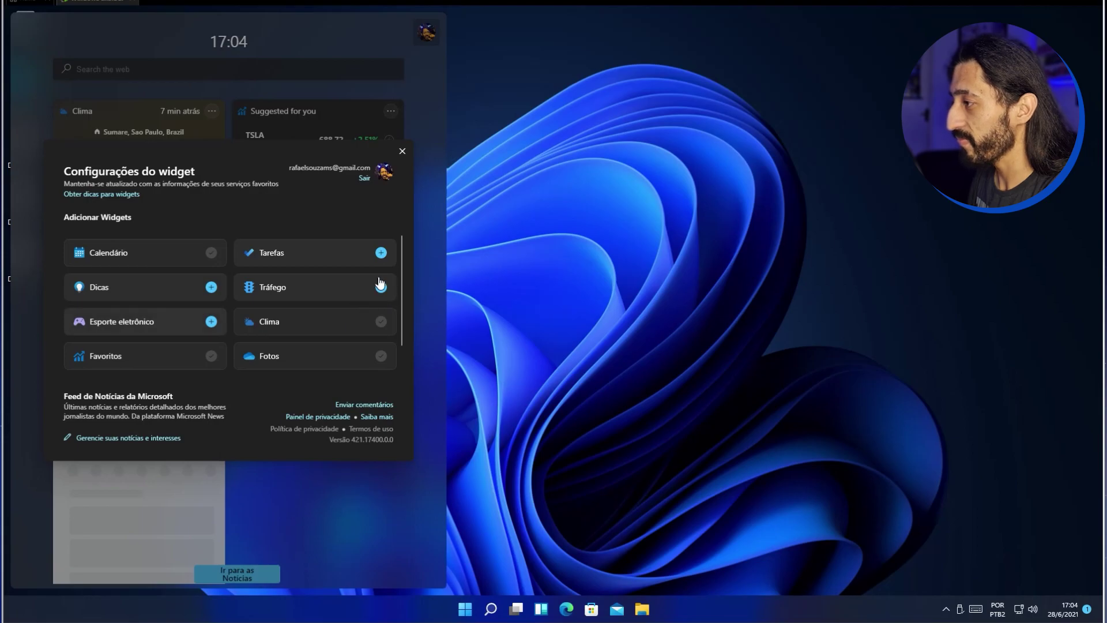
left_click(380, 286)
left_click(211, 287)
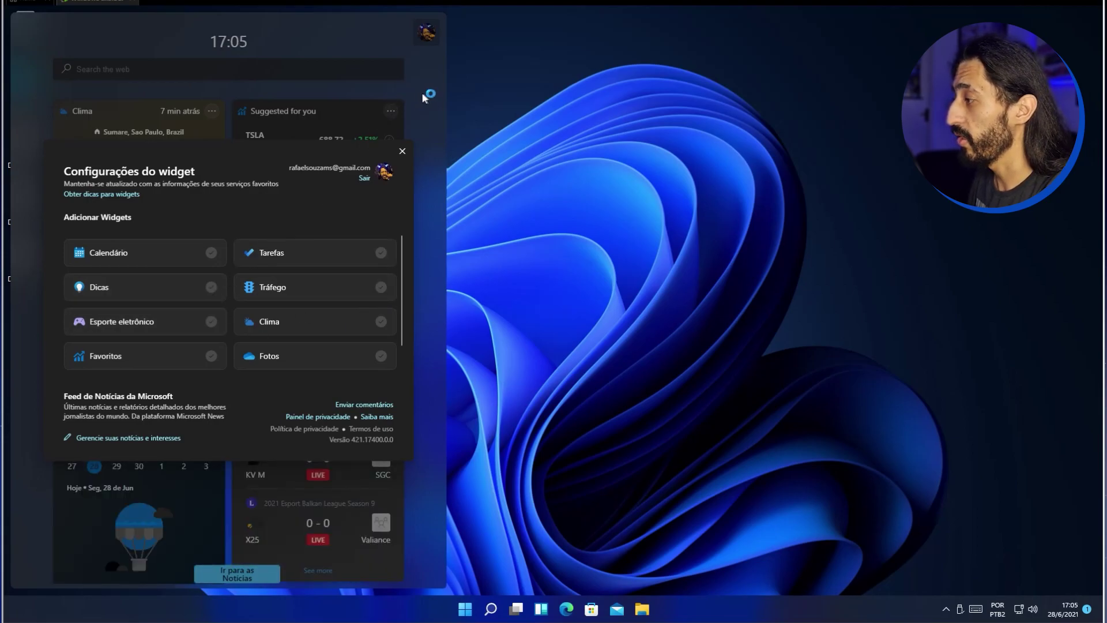
left_click(401, 161)
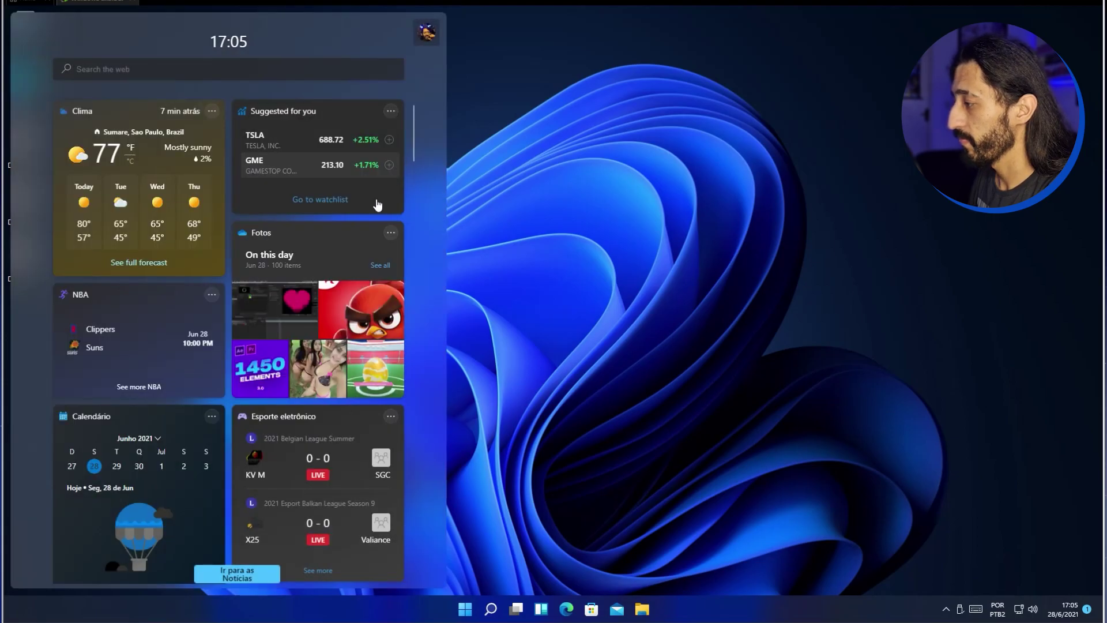
- Look through the widgets and the news feed on the widgets board, close it, and briefly reopen and dismiss it
scroll(378, 206, "down", 2)
scroll(290, 254, "down", 1)
scroll(141, 428, "down", 2)
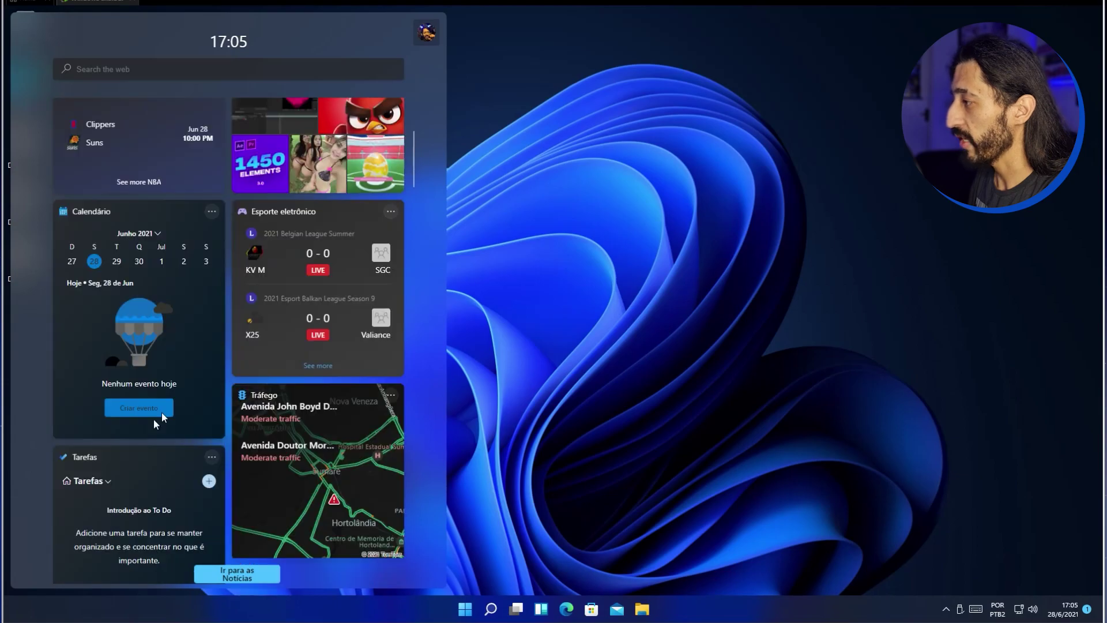
scroll(270, 302, "down", 1)
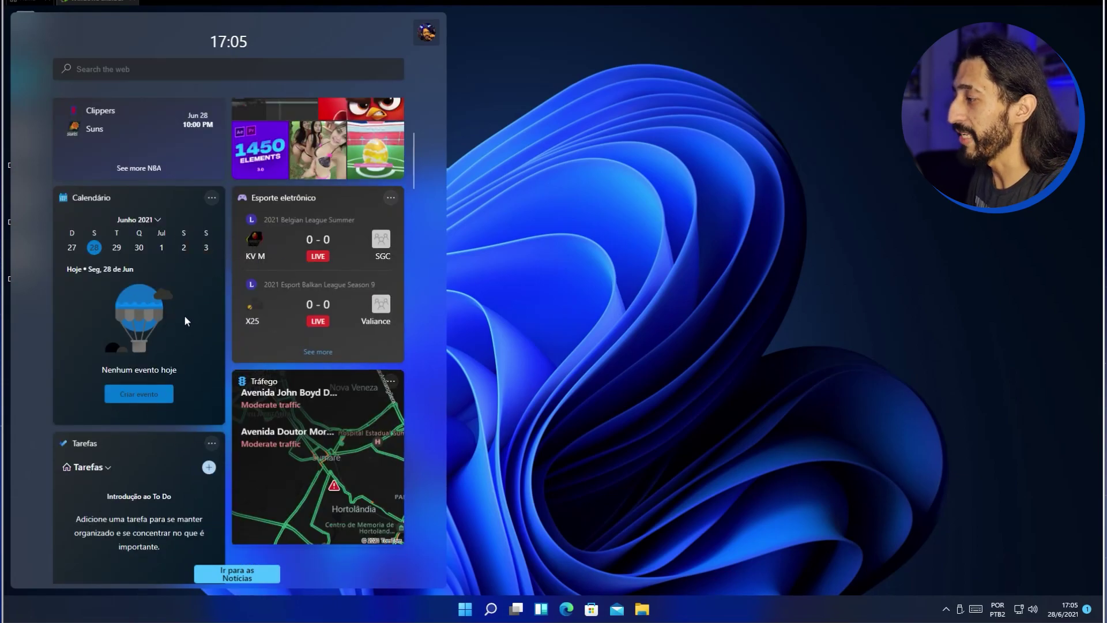
scroll(167, 346, "down", 10)
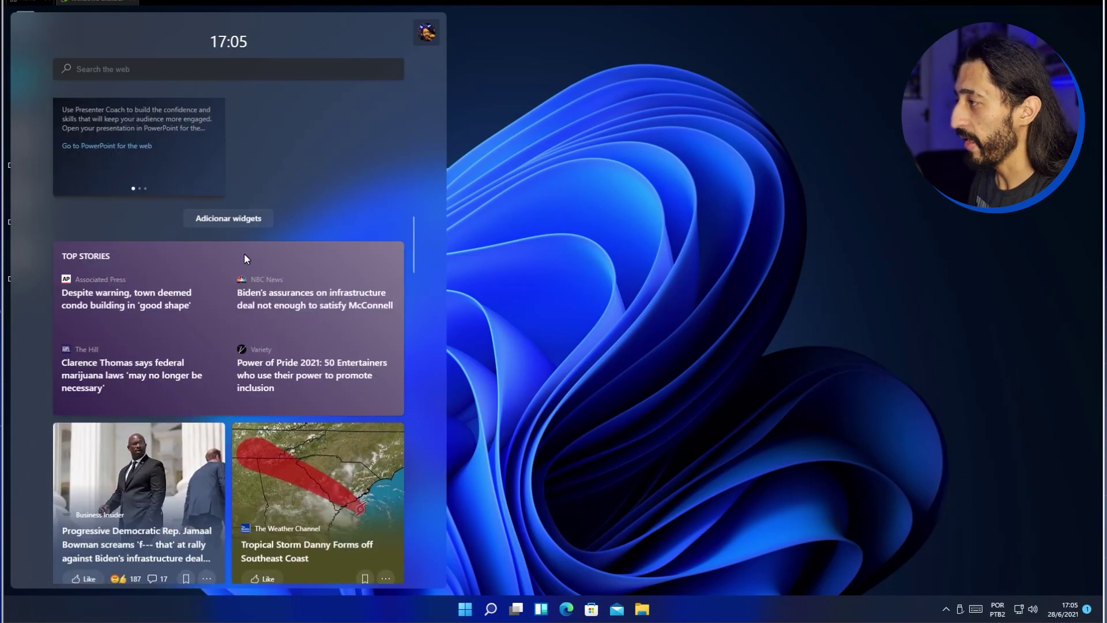
scroll(217, 274, "up", 10)
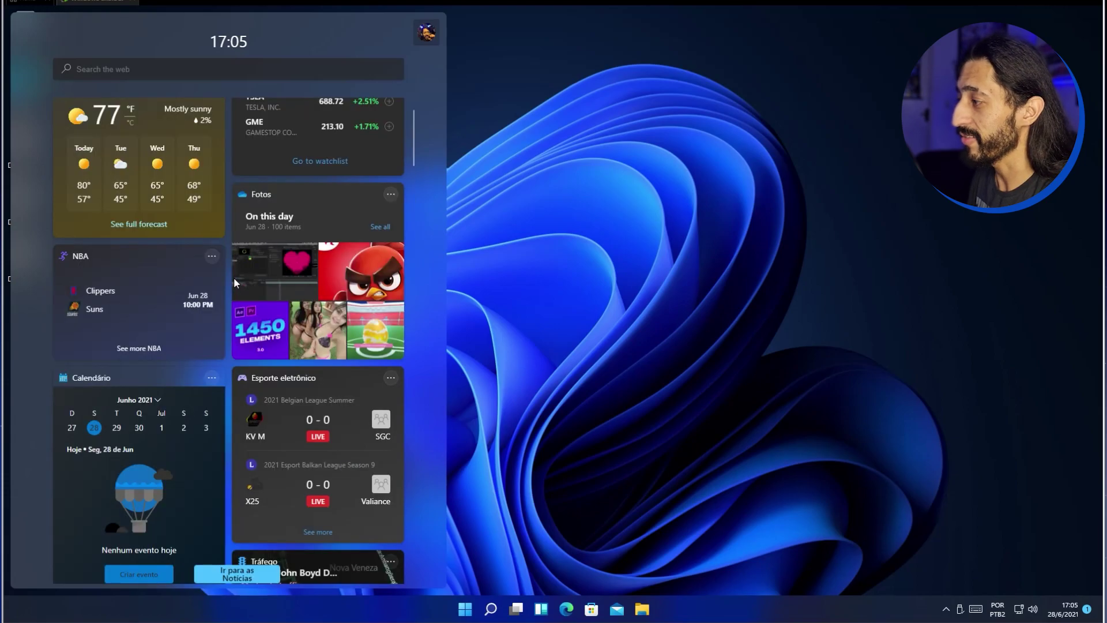
scroll(234, 278, "up", 1)
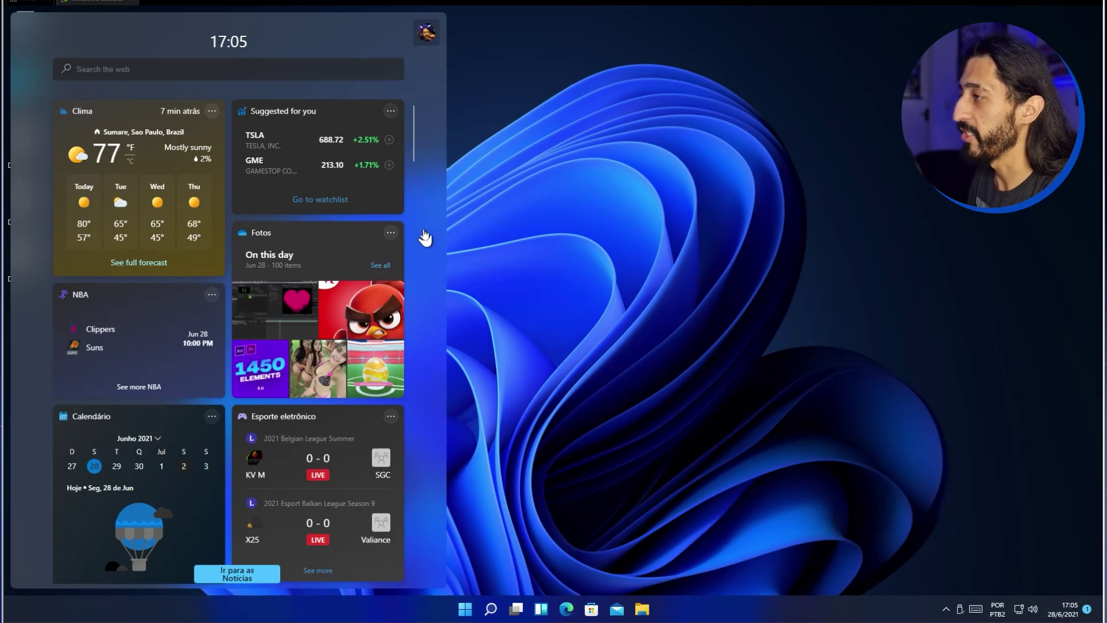
left_click(646, 135)
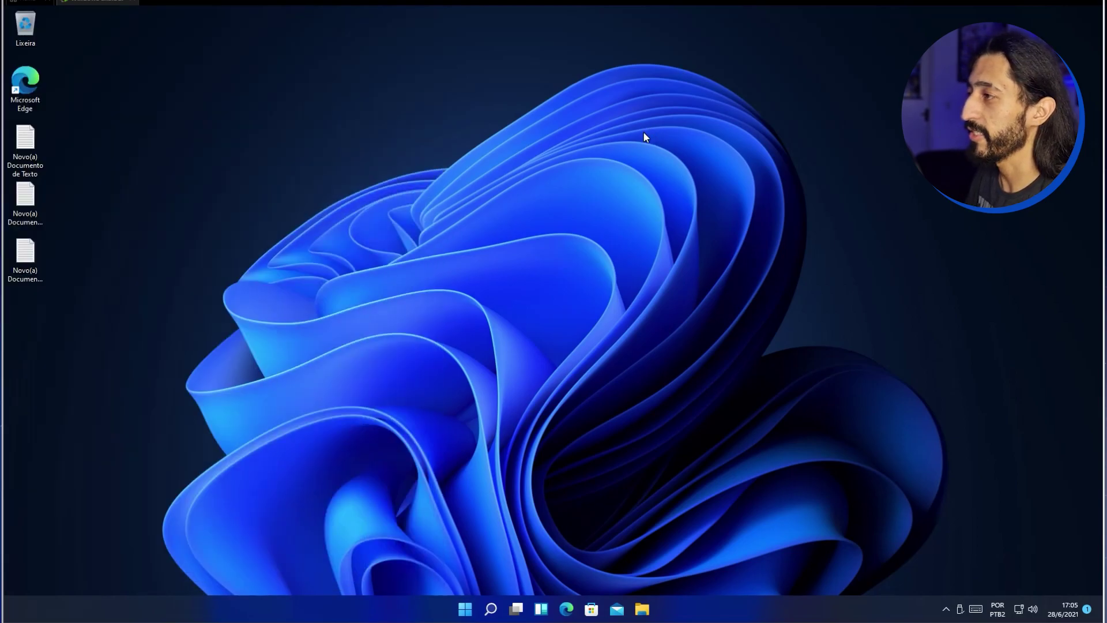
key("super+w")
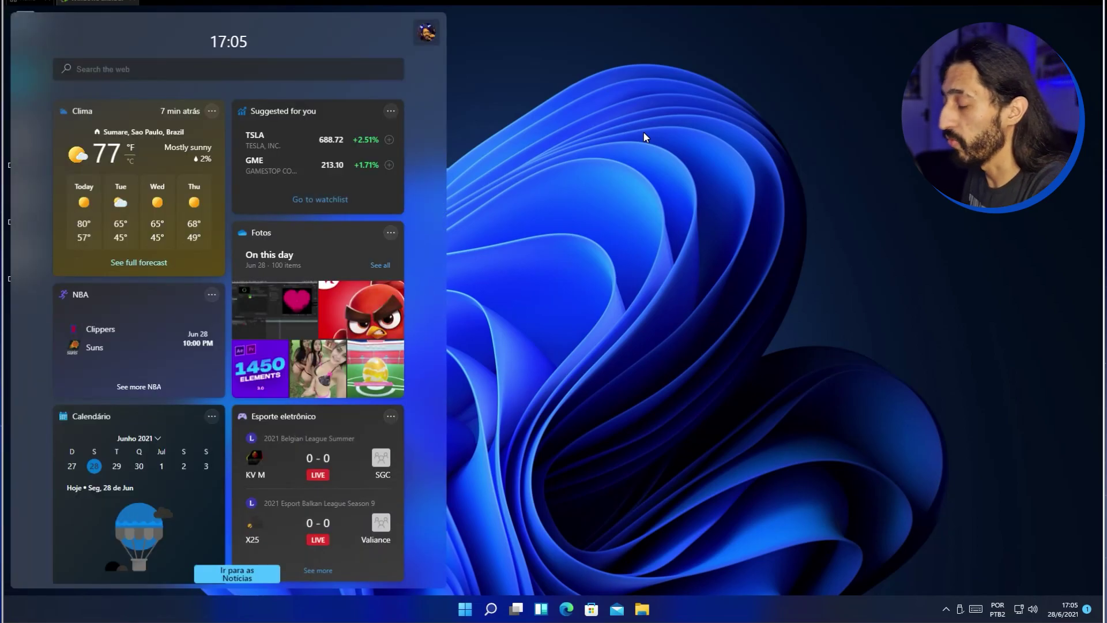
left_click(647, 184)
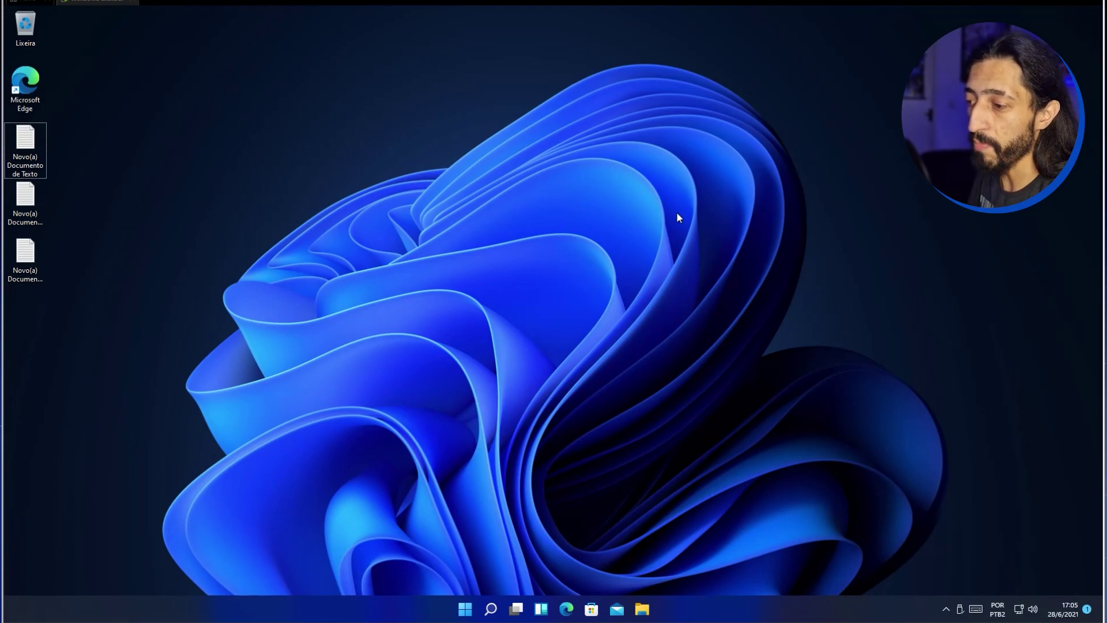
- Open the quick settings, lower the system volume to 15 and raise it back to near the maximum
key("super+a")
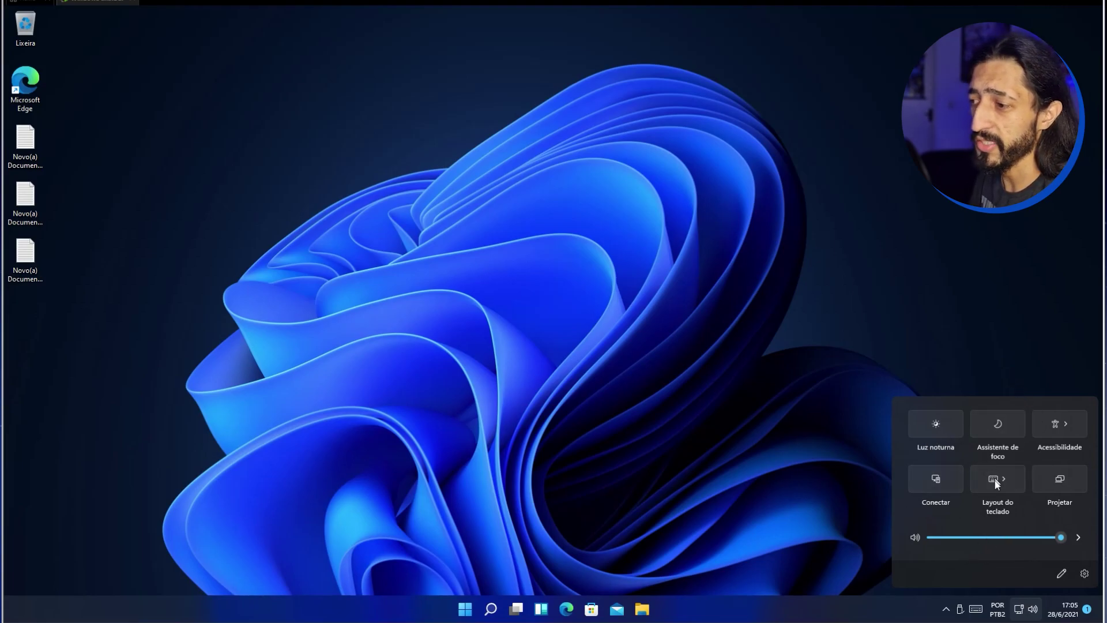
left_click_drag(997, 539, 949, 539)
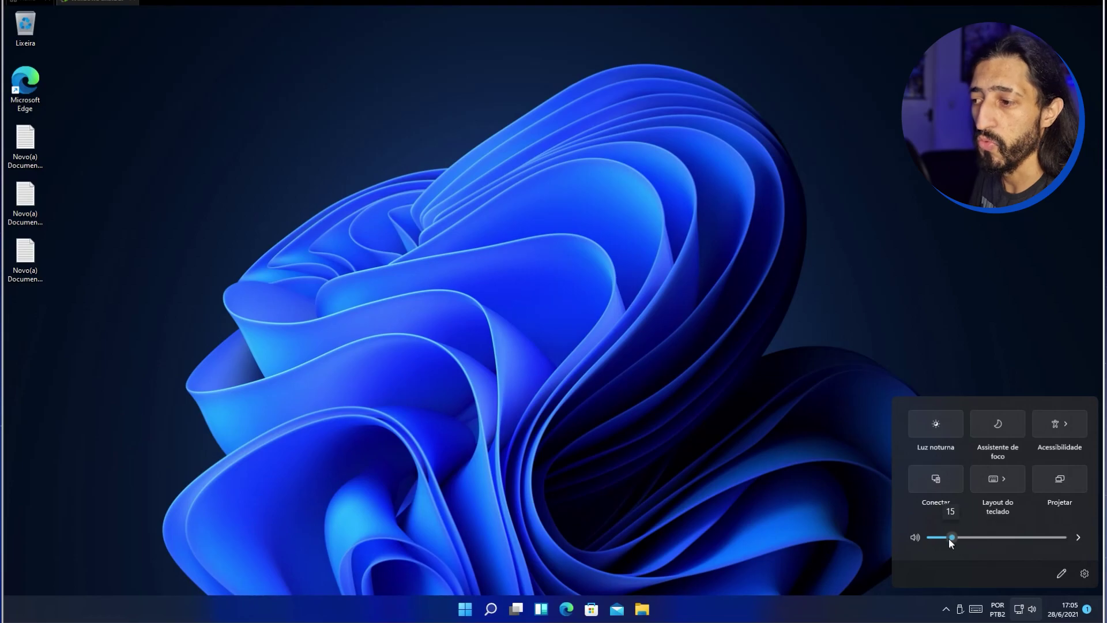
left_click_drag(1017, 544, 1070, 537)
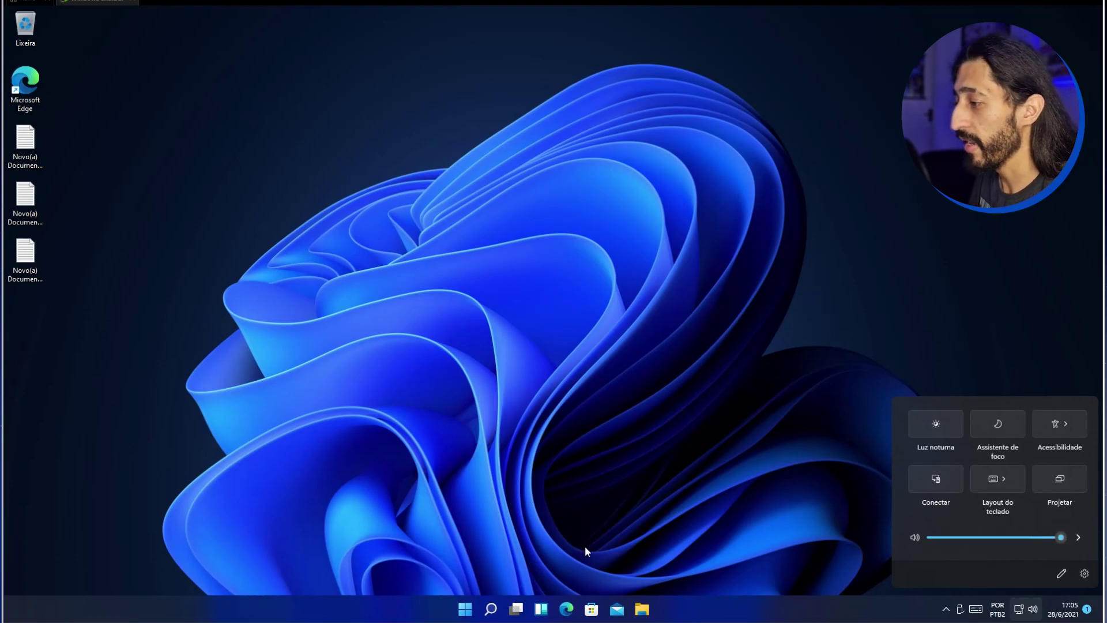
- Switch to Microsoft Edge, open the Canal WINchester page at youtube.com/winchestercanal and adjust the playing video's volume
left_click(569, 610)
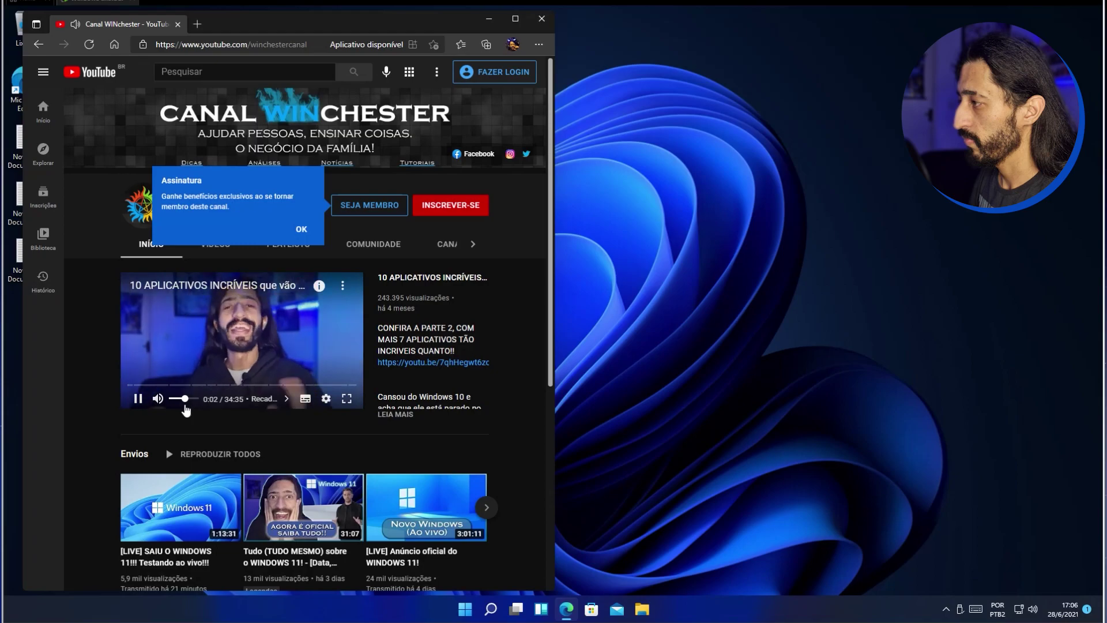
left_click(183, 398)
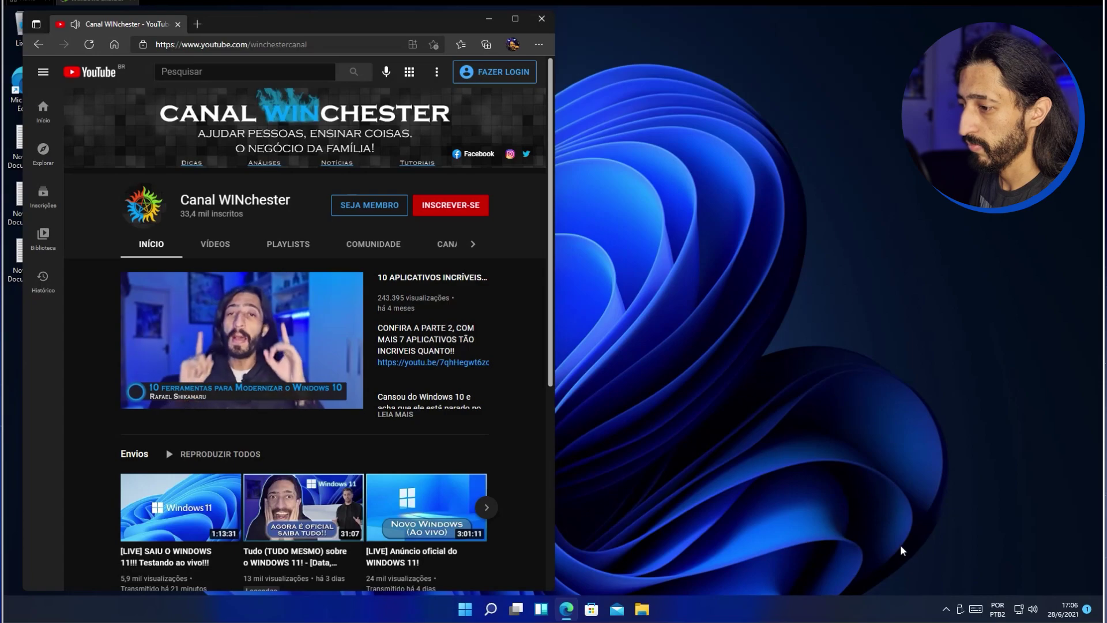
- View the quick settings while the YouTube video plays, and close the Canal WINchester tab
key("super+a")
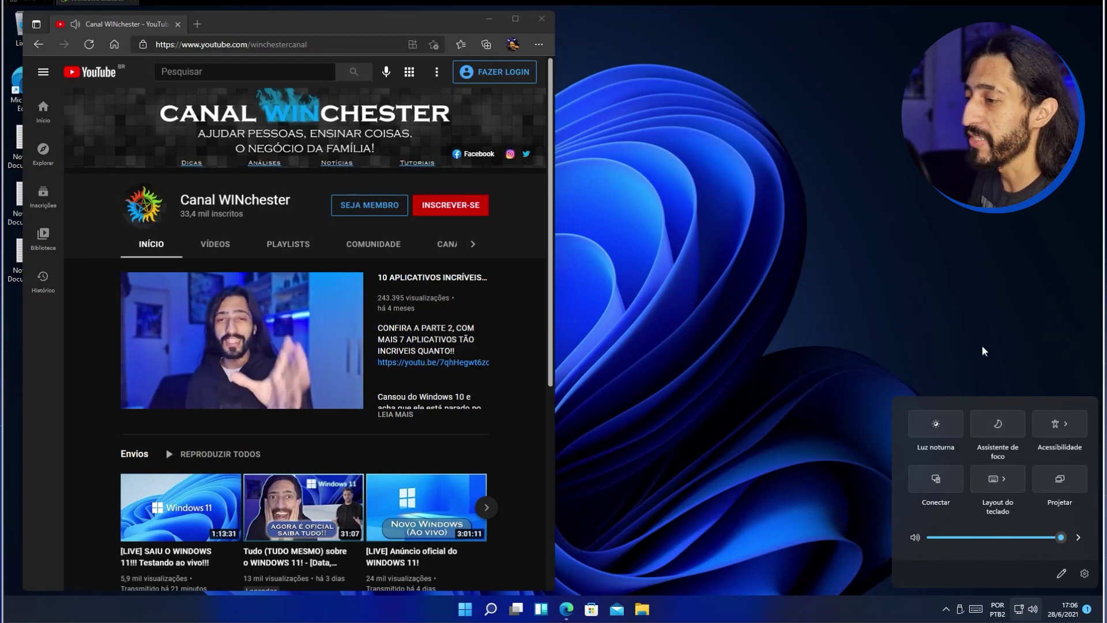
left_click(180, 24)
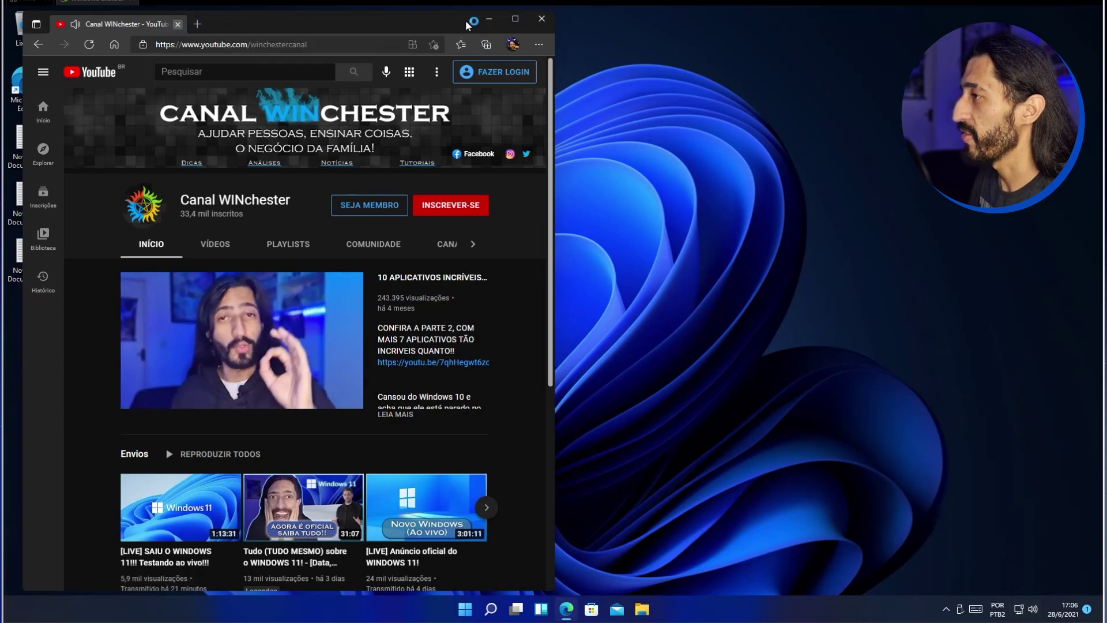
left_click(489, 19)
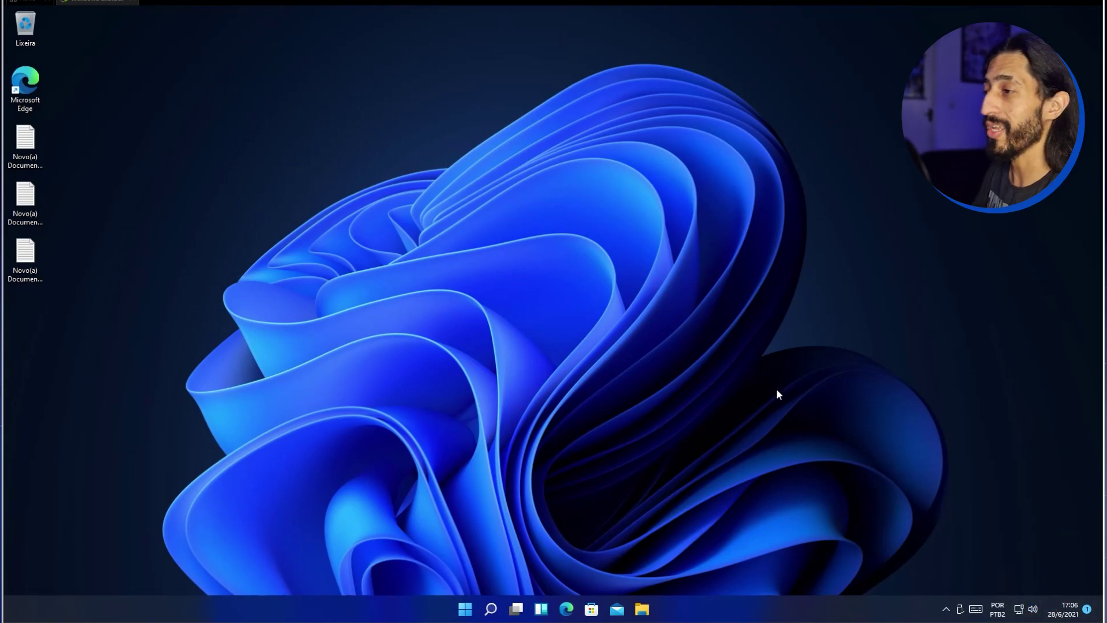
- View the notifications and the June 2021 calendar, and dismiss them
key("super+n")
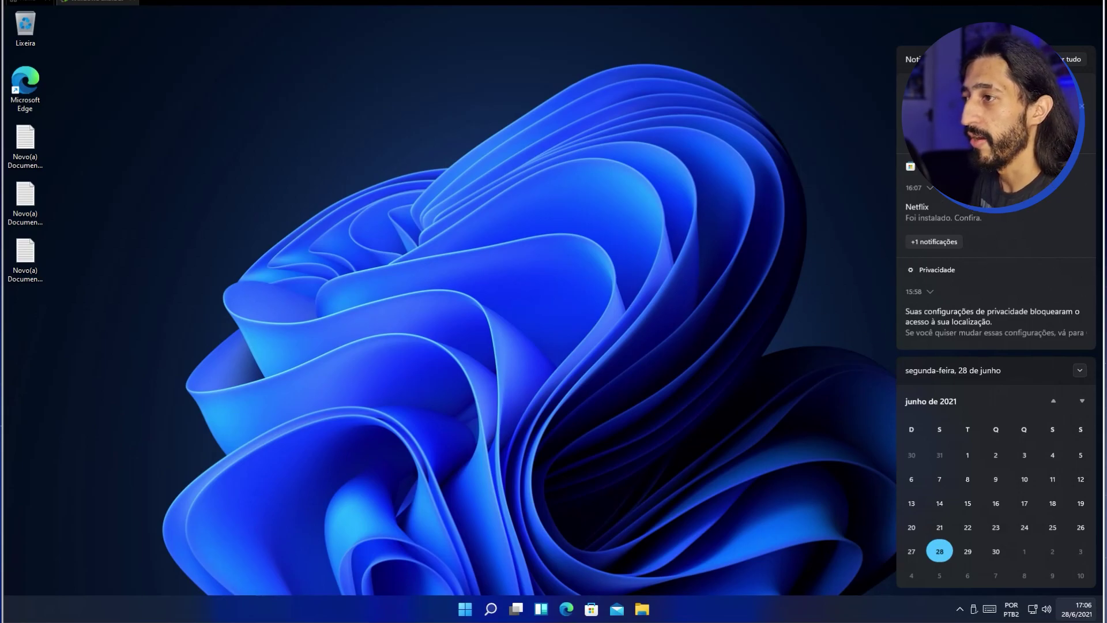
left_click(650, 393)
- Raise the system volume to 100, lower it and raise it again while viewing the on-screen volume indicator
key("XF86AudioRaiseVolume")
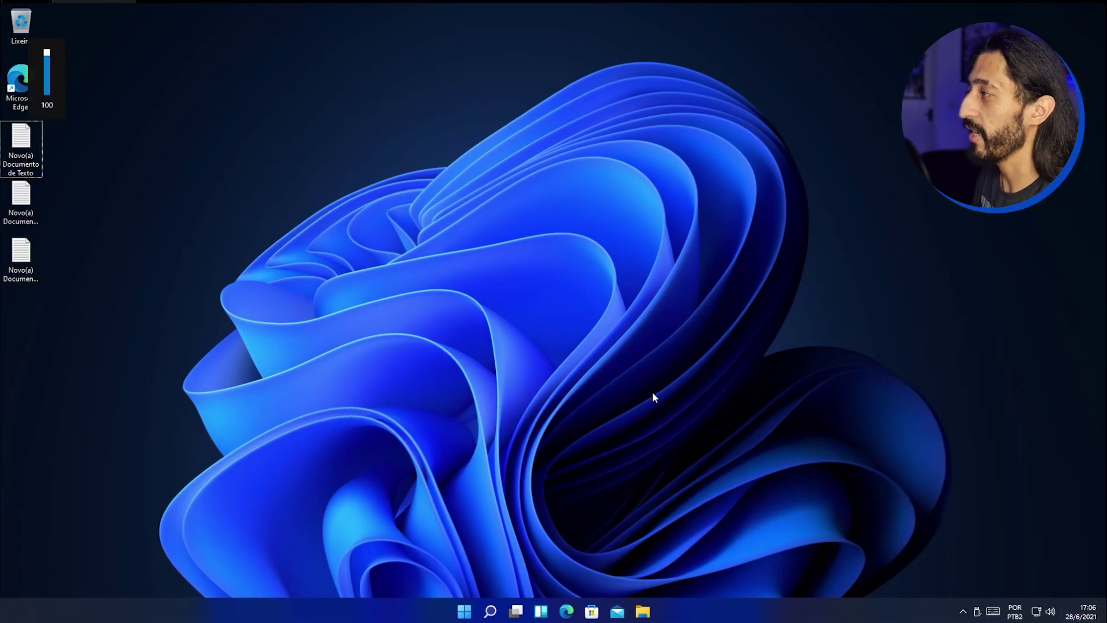
key("XF86AudioLowerVolume")
key("XF86AudioLowerVolume")
key("XF86AudioLowerVolume")
key("XF86AudioLowerVolume")
key("XF86AudioLowerVolume")
key("XF86AudioLowerVolume")
key("XF86AudioLowerVolume")
key("XF86AudioLowerVolume")
key("XF86AudioLowerVolume")
key("XF86AudioLowerVolume")
key("XF86AudioLowerVolume")
key("XF86AudioLowerVolume")
key("XF86AudioLowerVolume")
key("XF86AudioLowerVolume")
key("XF86AudioLowerVolume")
key("XF86AudioLowerVolume")
key("XF86AudioLowerVolume")
key("XF86AudioLowerVolume")
key("XF86AudioLowerVolume")
key("XF86AudioLowerVolume")
key("XF86AudioRaiseVolume")
key("XF86AudioRaiseVolume")
key("XF86AudioRaiseVolume")
key("XF86AudioRaiseVolume")
key("XF86AudioRaiseVolume")
key("XF86AudioRaiseVolume")
key("XF86AudioRaiseVolume")
key("XF86AudioRaiseVolume")
key("XF86AudioRaiseVolume")
key("XF86AudioRaiseVolume")
key("XF86AudioRaiseVolume")
key("XF86AudioRaiseVolume")
key("XF86AudioRaiseVolume")
key("XF86AudioRaiseVolume")
key("XF86AudioRaiseVolume")
key("XF86AudioRaiseVolume")
key("XF86AudioRaiseVolume")
key("XF86AudioRaiseVolume")
key("XF86AudioRaiseVolume")
key("XF86AudioRaiseVolume")
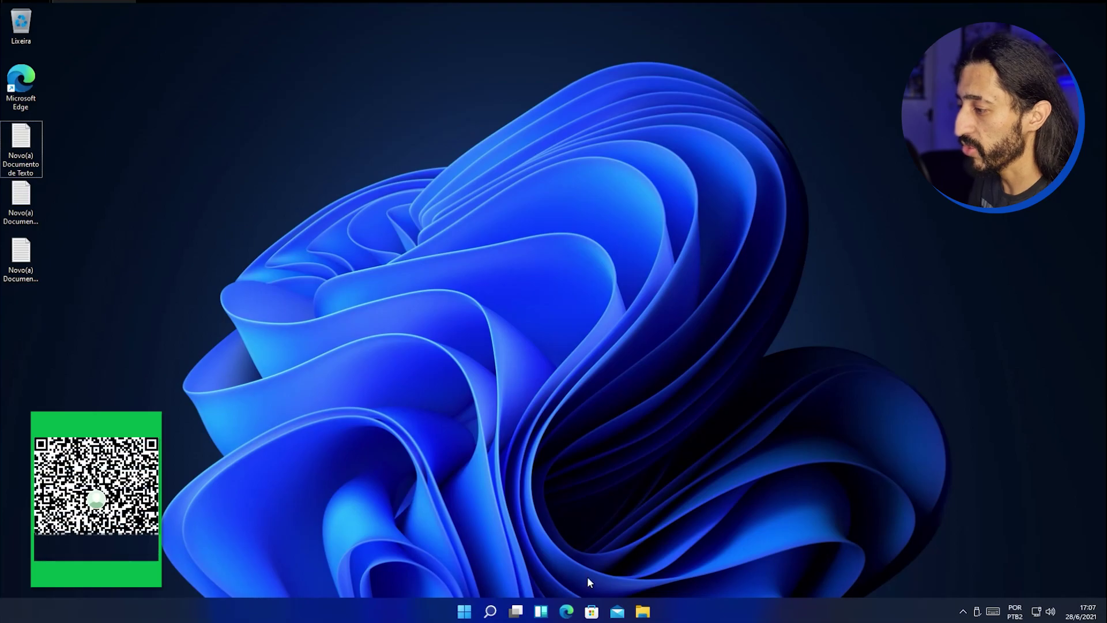
- Switch to File Explorer and reposition its window near the upper middle of the desktop
left_click(641, 613)
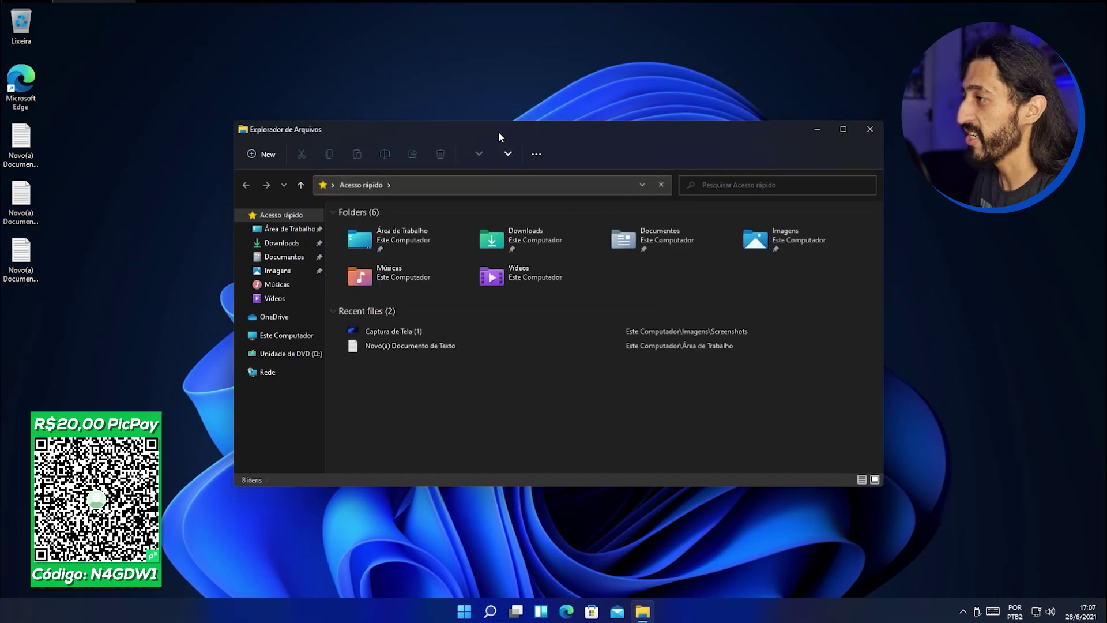
left_click_drag(498, 131, 480, 167)
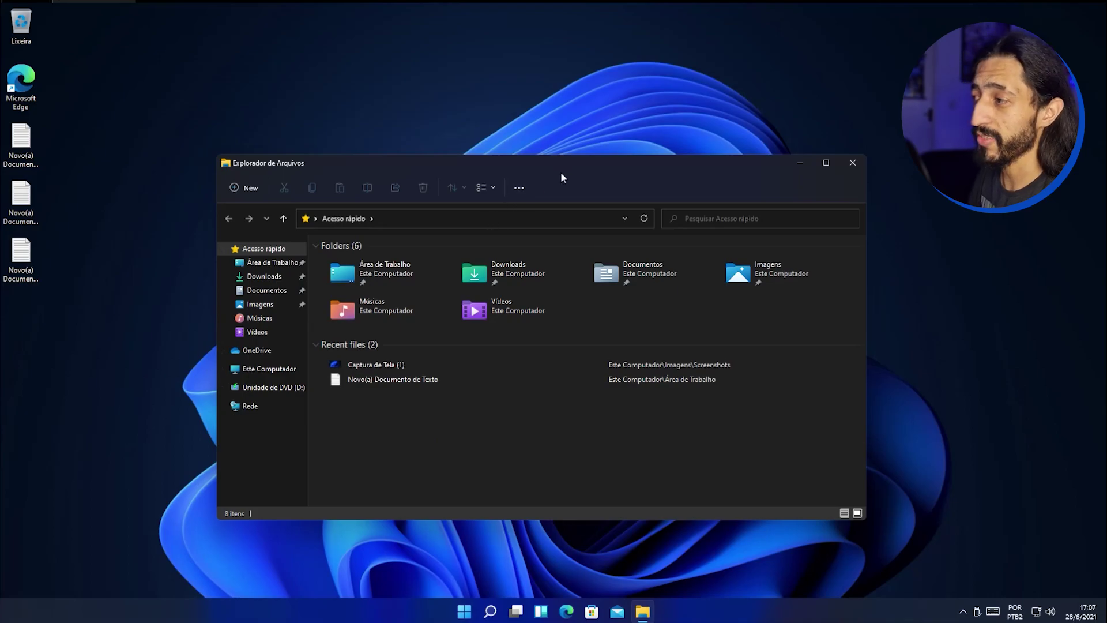
left_click_drag(562, 177, 525, 155)
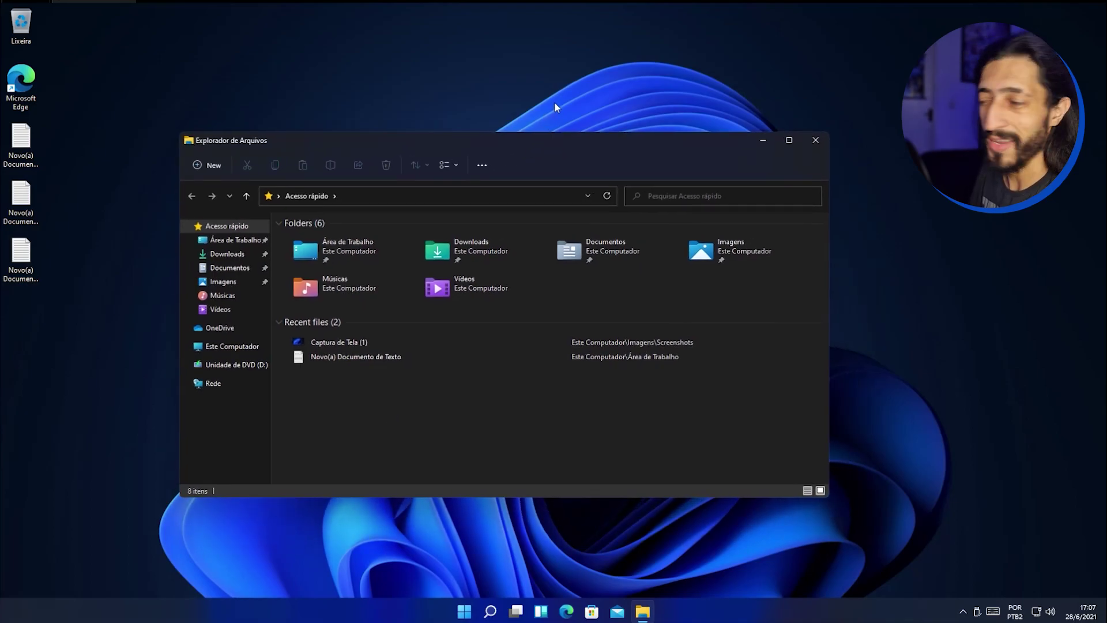
left_click_drag(265, 140, 294, 95)
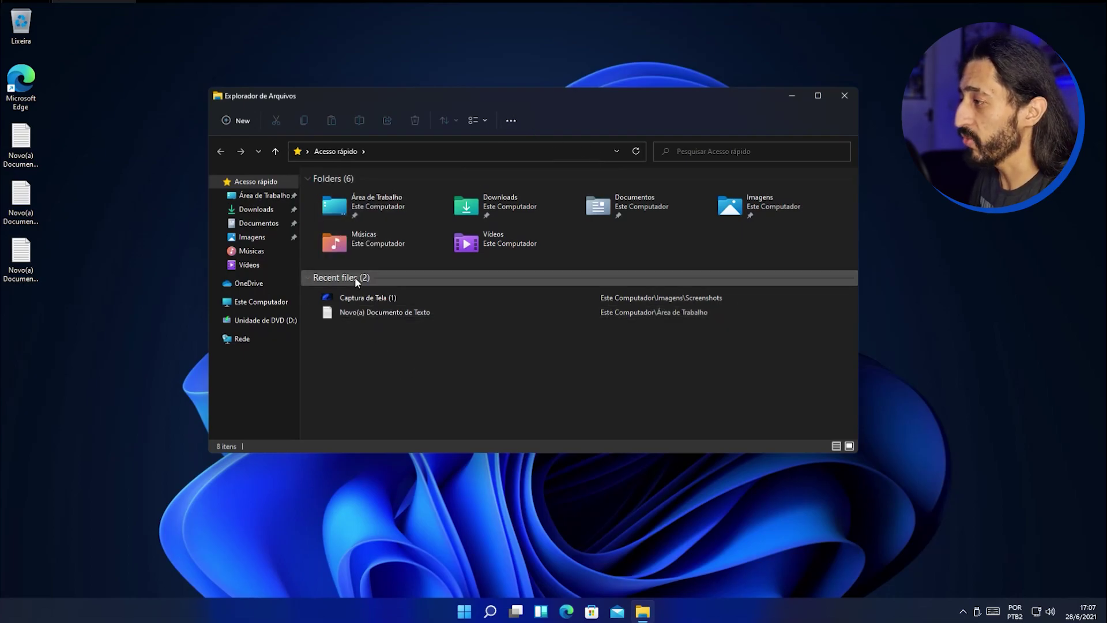
- Open the Downloads folder and change its layout to Lista and finally to Detalhes
left_click(254, 211)
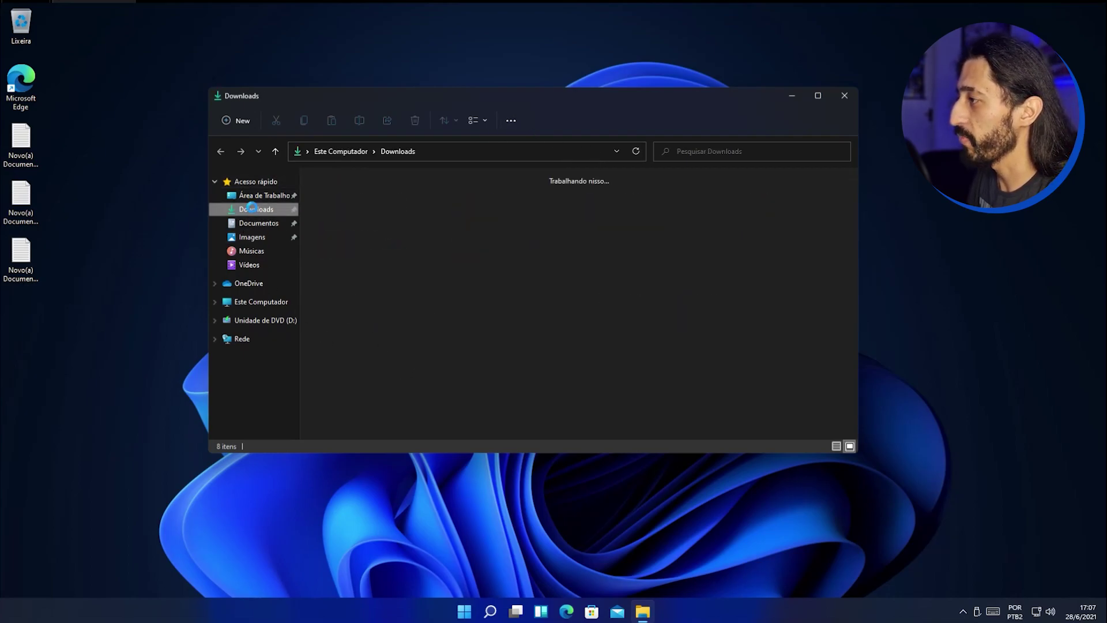
left_click(484, 121)
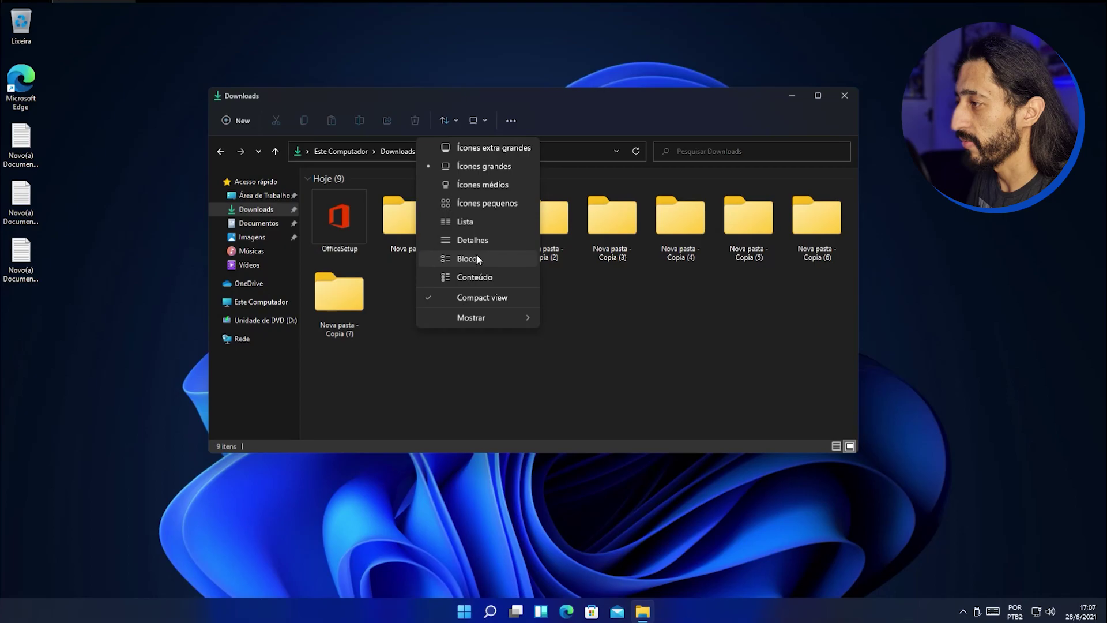
left_click(470, 223)
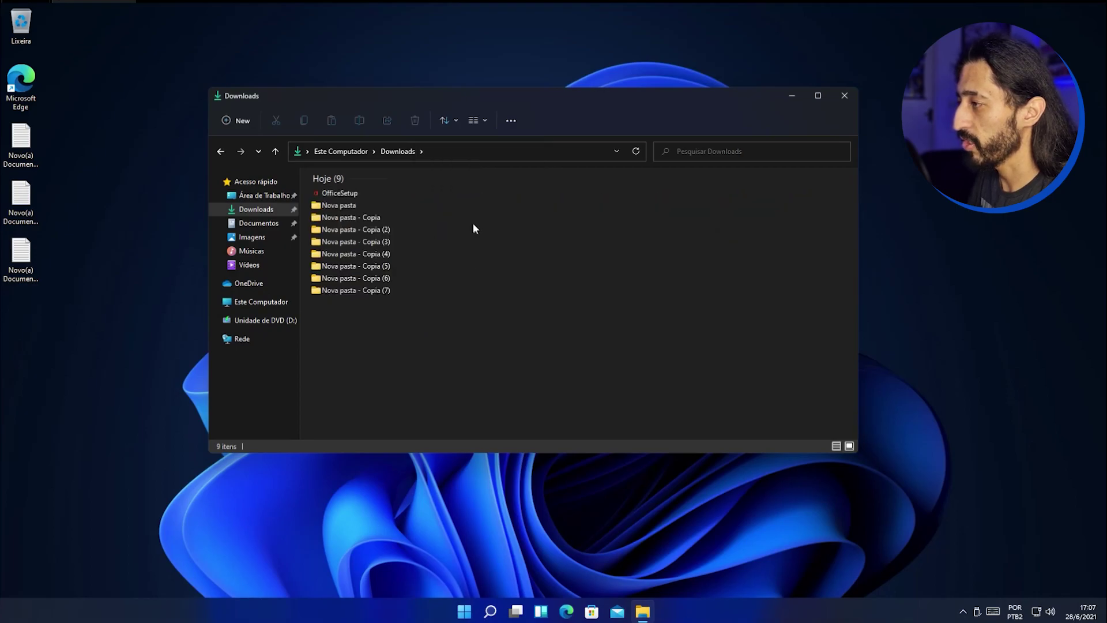
left_click(482, 124)
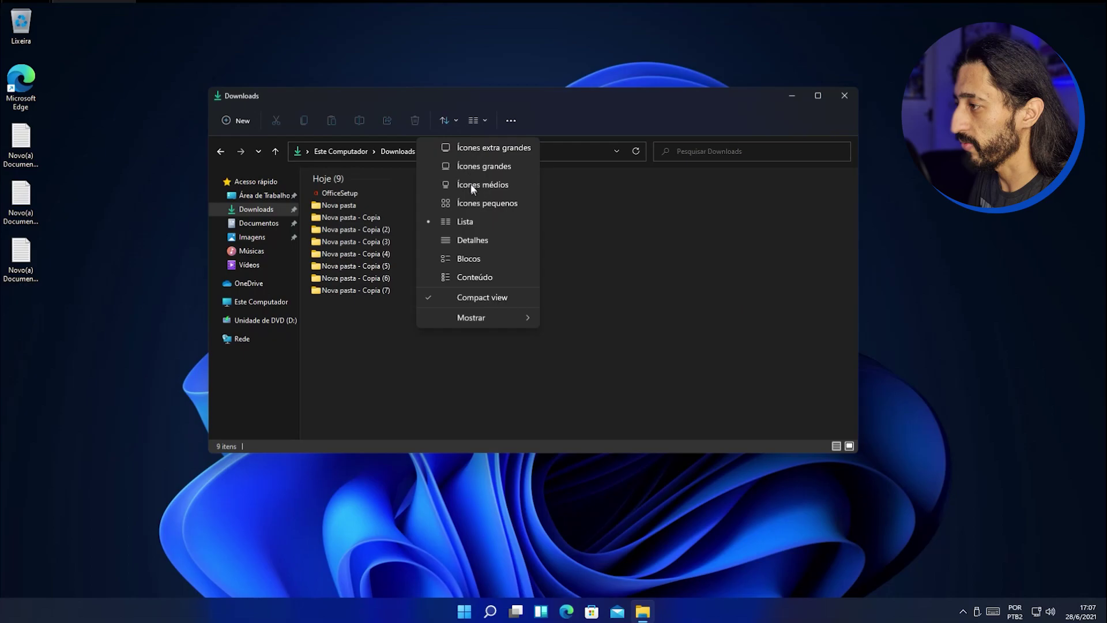
left_click(473, 240)
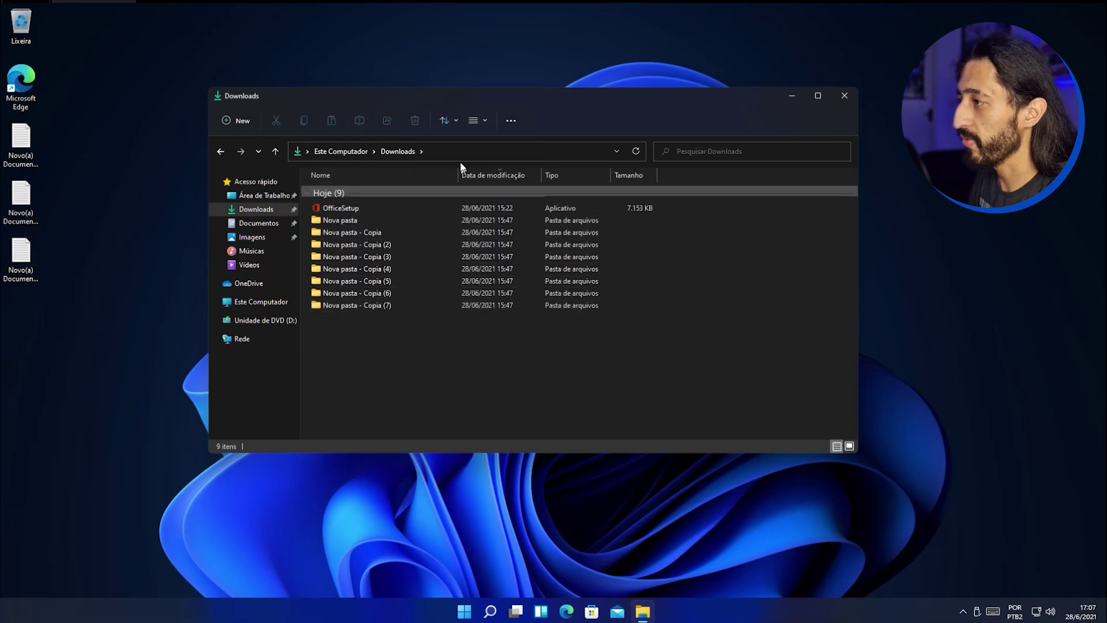
- Turn off Compact view in the Downloads folder, select all its items and turn Compact view back on
left_click(476, 122)
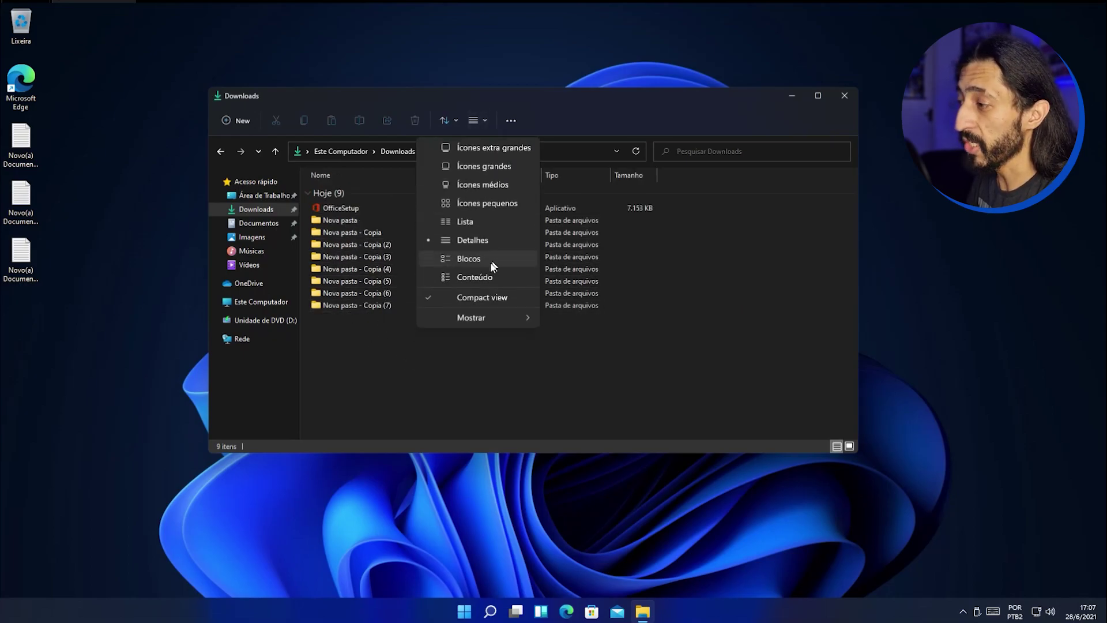
left_click(472, 297)
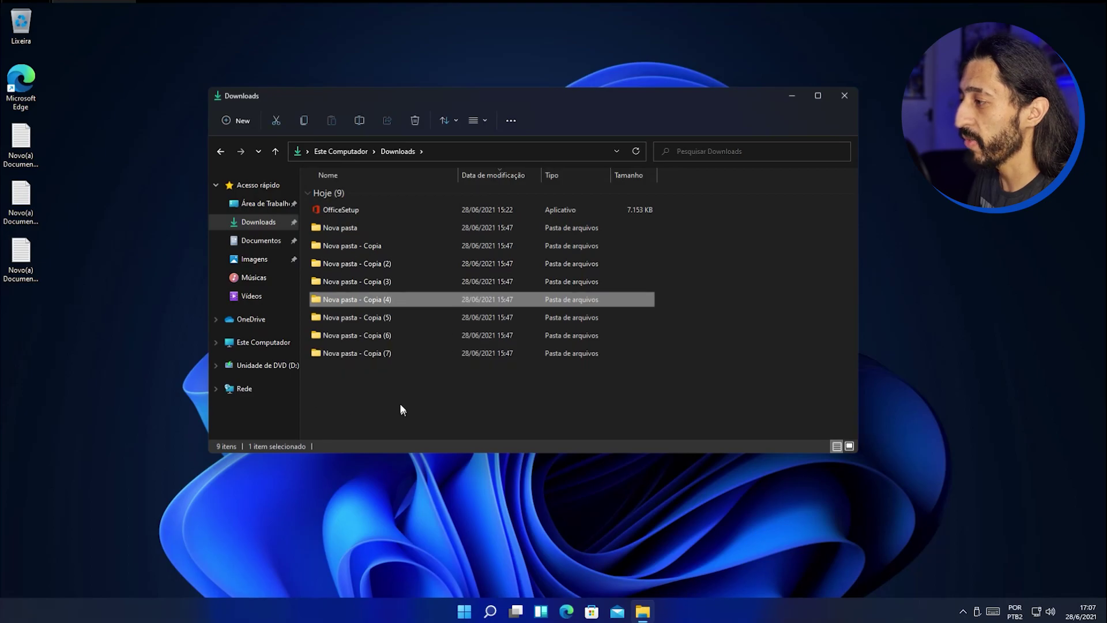
key("ctrl+a")
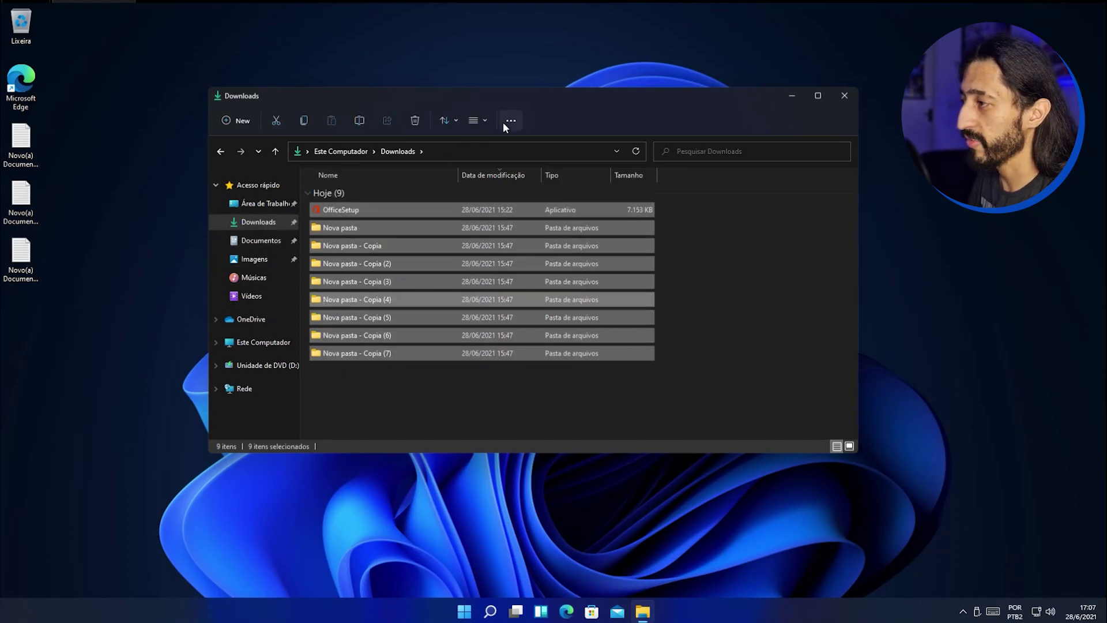
left_click(477, 122)
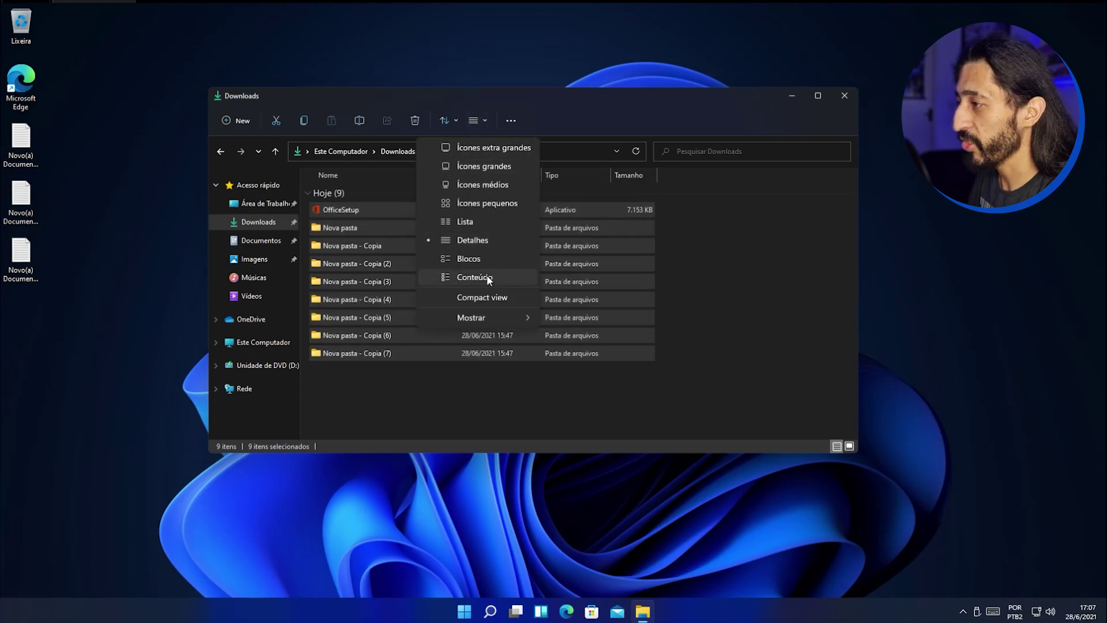
left_click(481, 297)
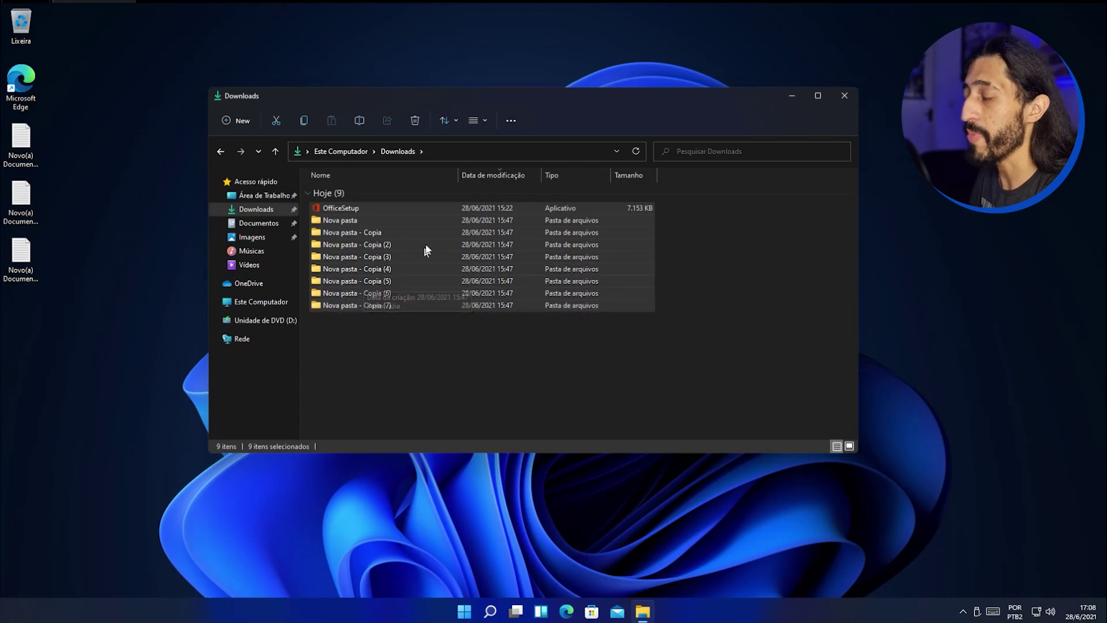
- Show the details pane (Painel de detalhes) and the item check boxes (Caixas de seleção de item), and deselect all items
left_click(479, 123)
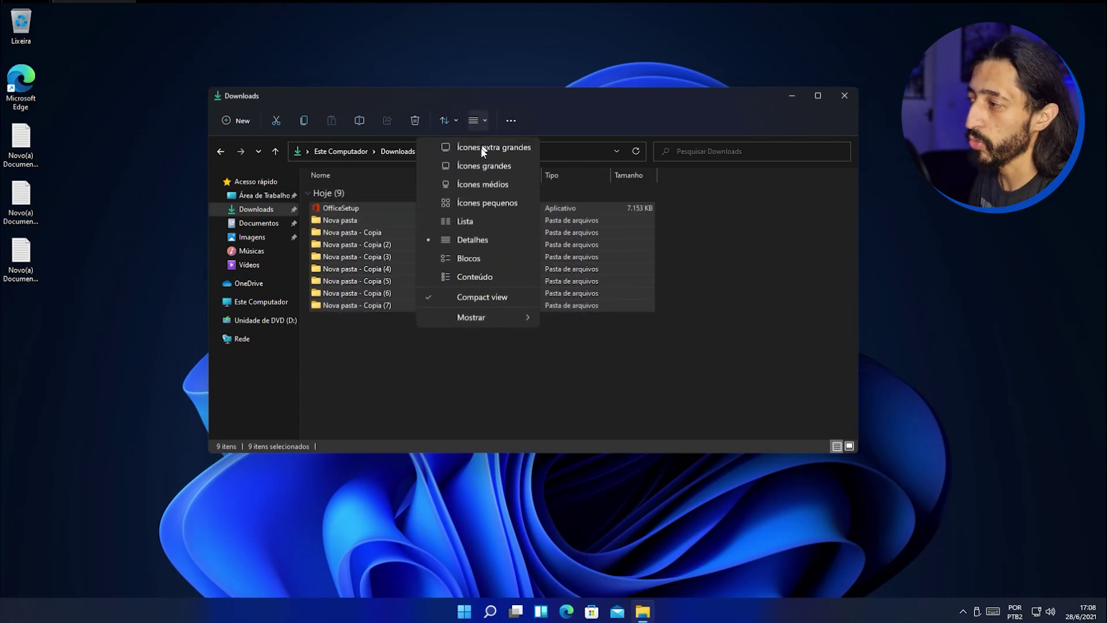
mouse_move(503, 317)
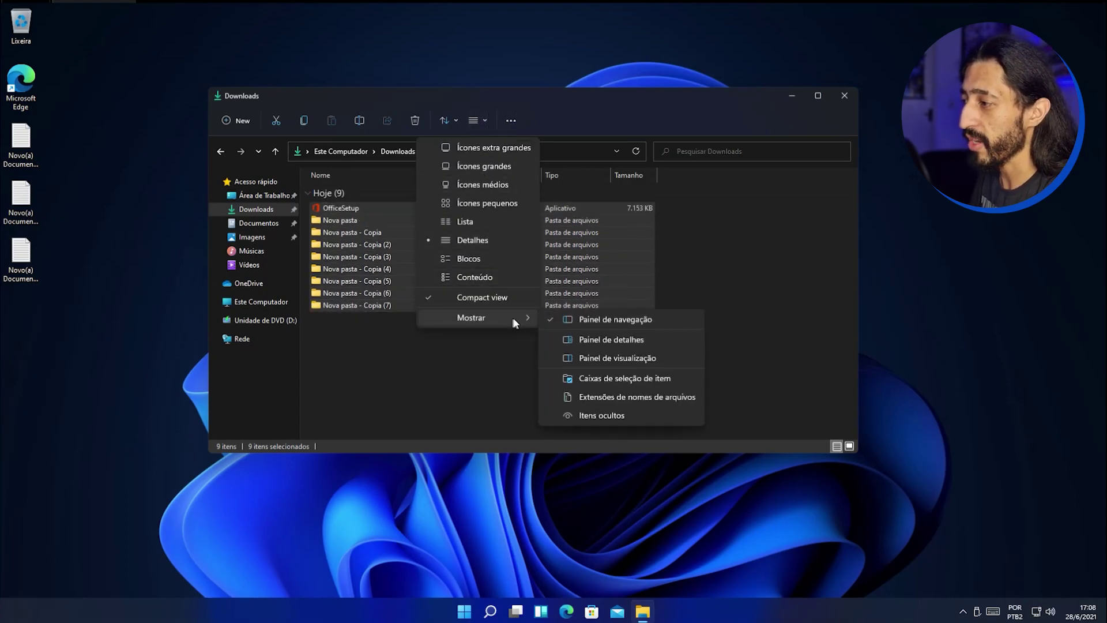
left_click(646, 340)
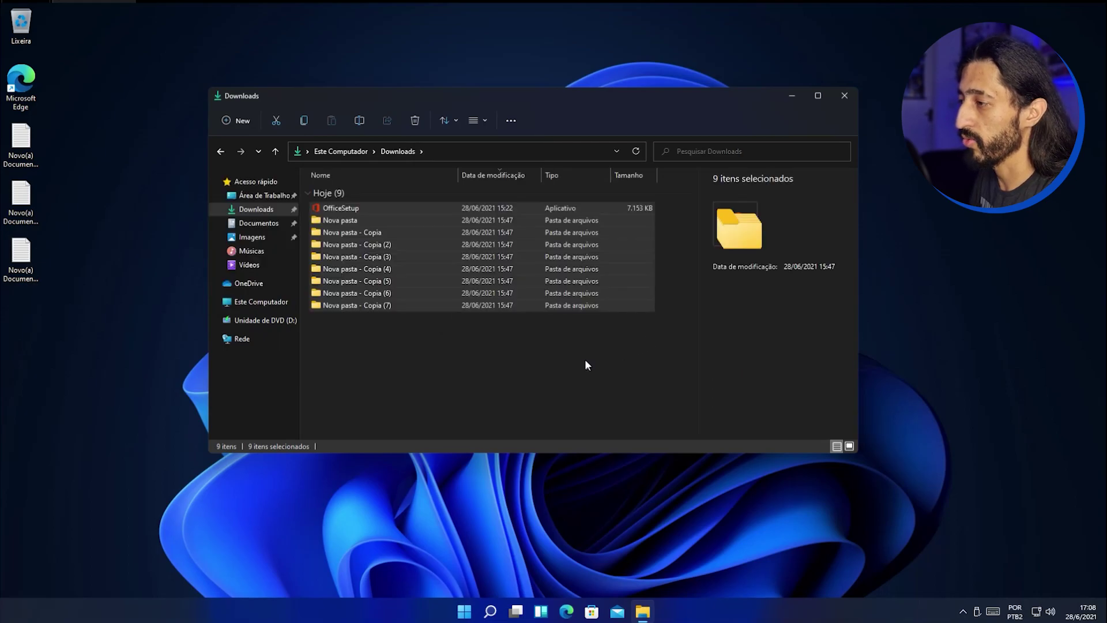
left_click(481, 119)
mouse_move(481, 319)
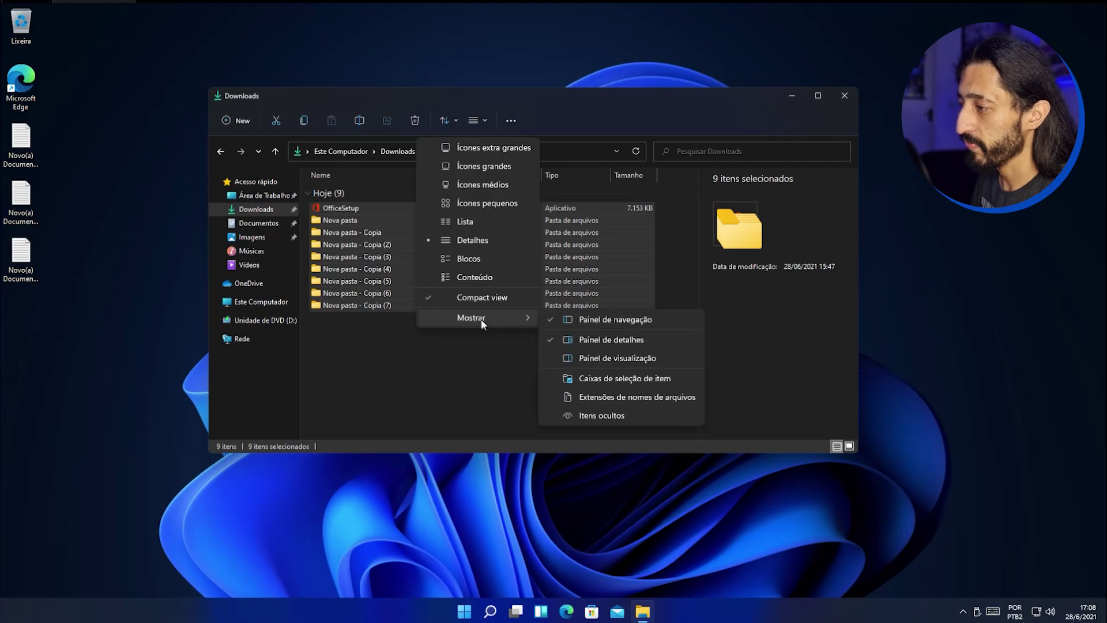
left_click(645, 382)
left_click(548, 407)
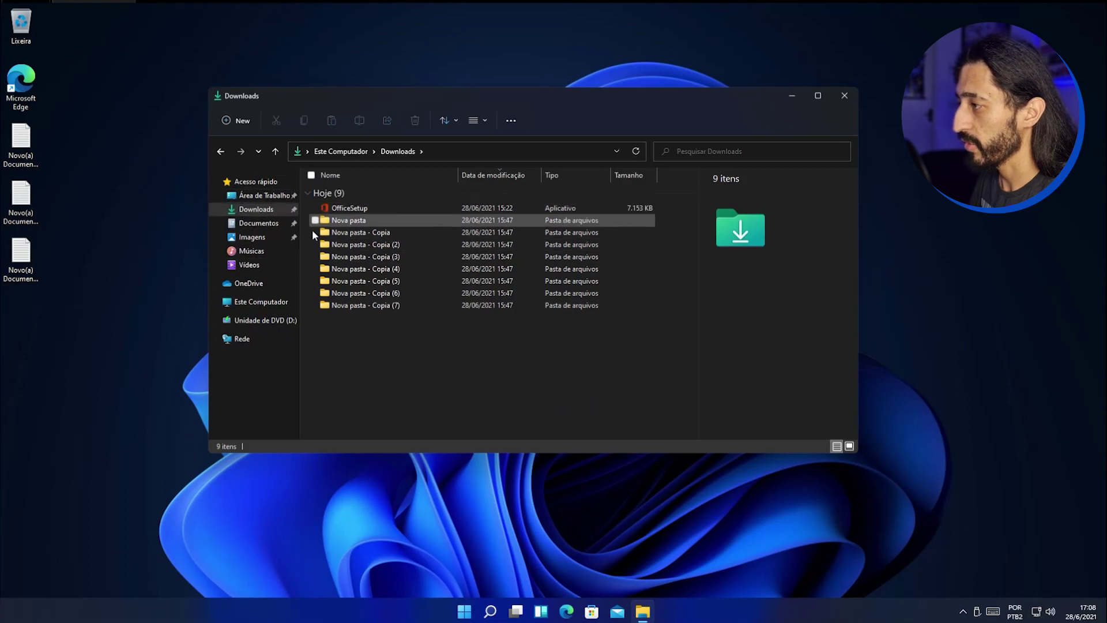
left_click(371, 351)
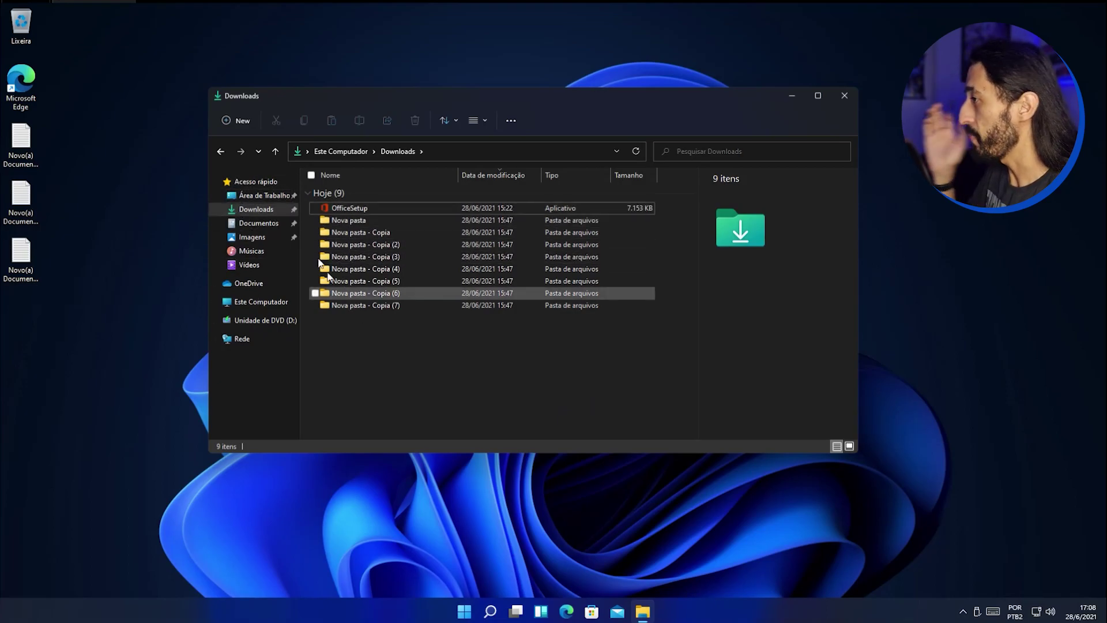
- View the types of new items that can be created in the Downloads folder without creating one
left_click(238, 120)
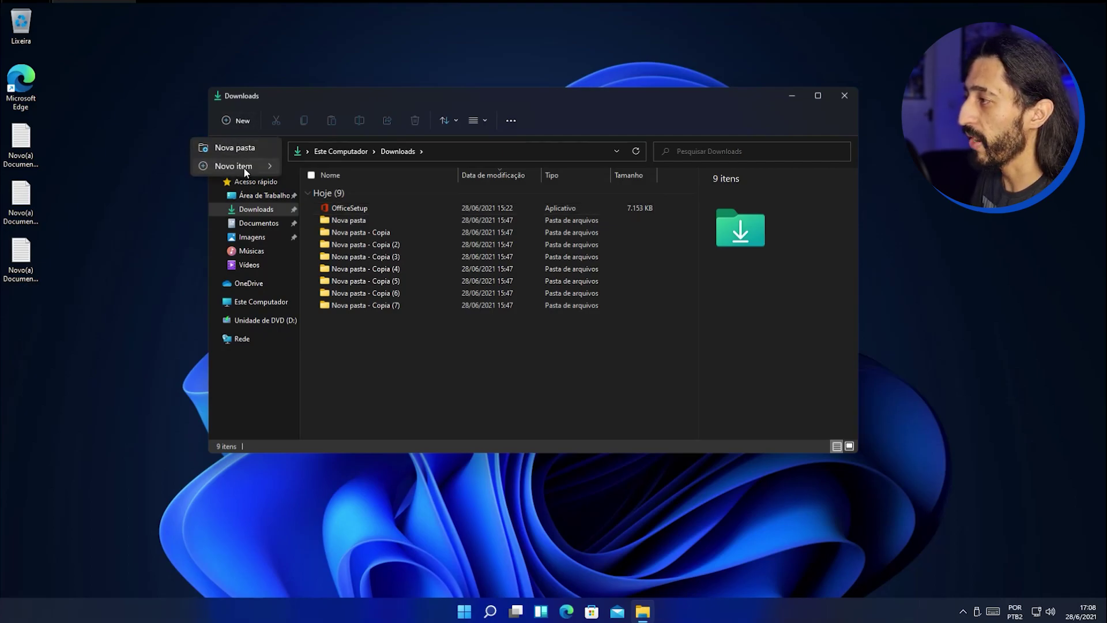
mouse_move(244, 167)
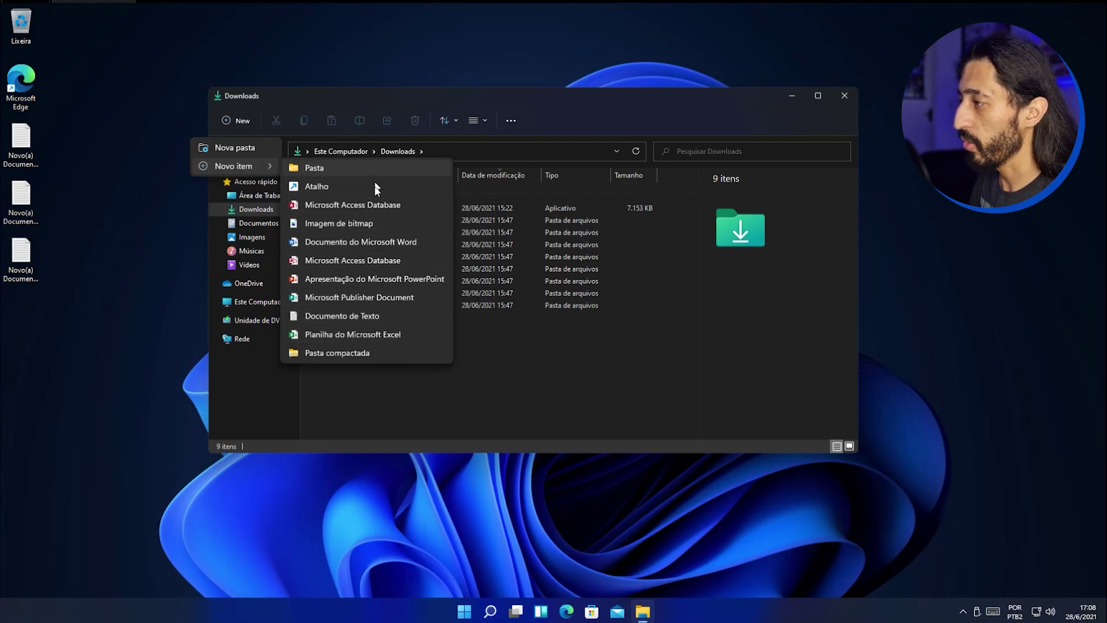
left_click(506, 408)
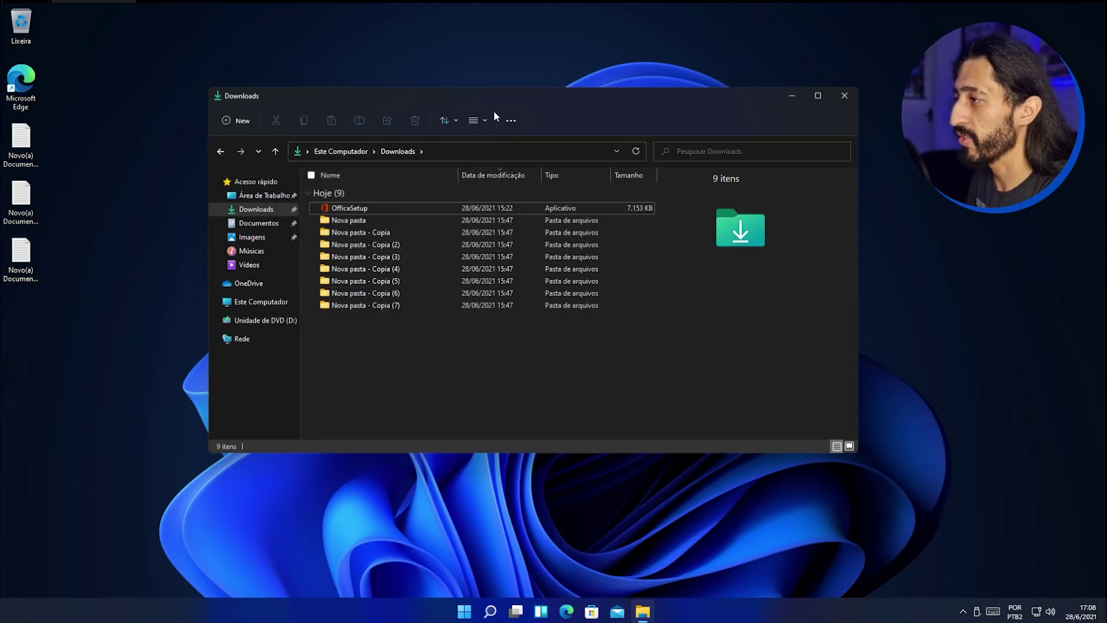
- Pin the Downloads folder and the "Nova pasta - Copia (2)" folder to Acesso rápido
left_click(511, 121)
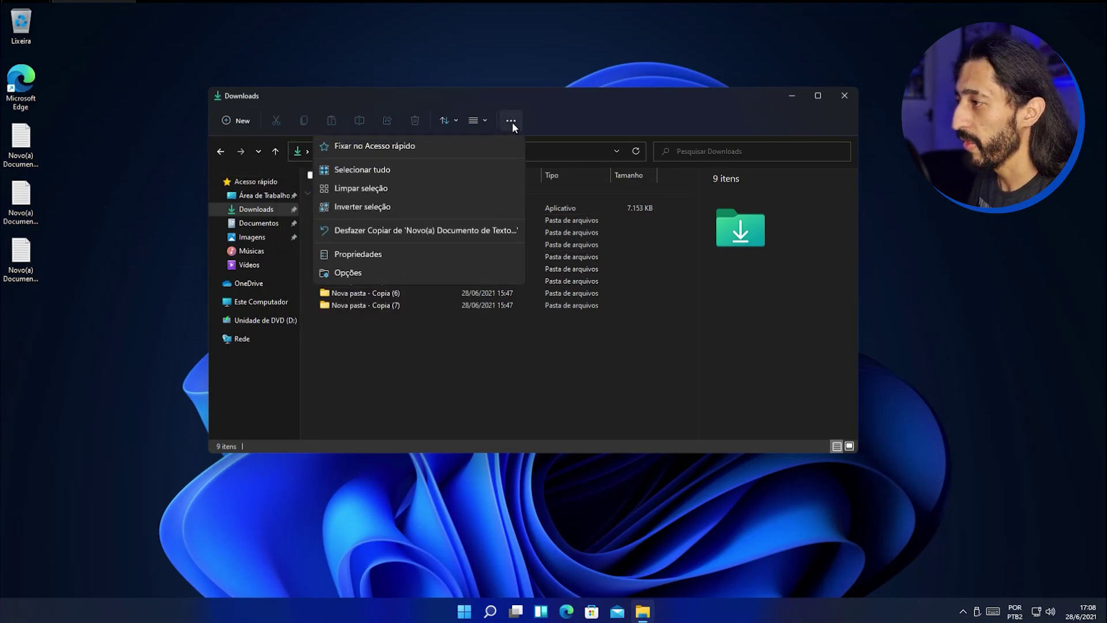
left_click(404, 147)
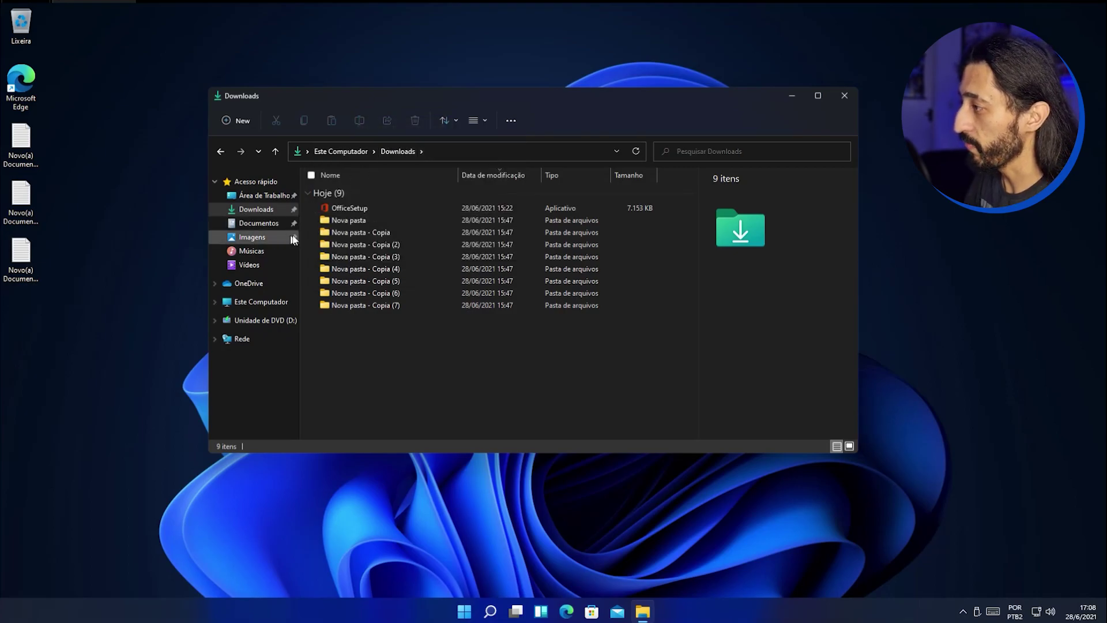
left_click(366, 242)
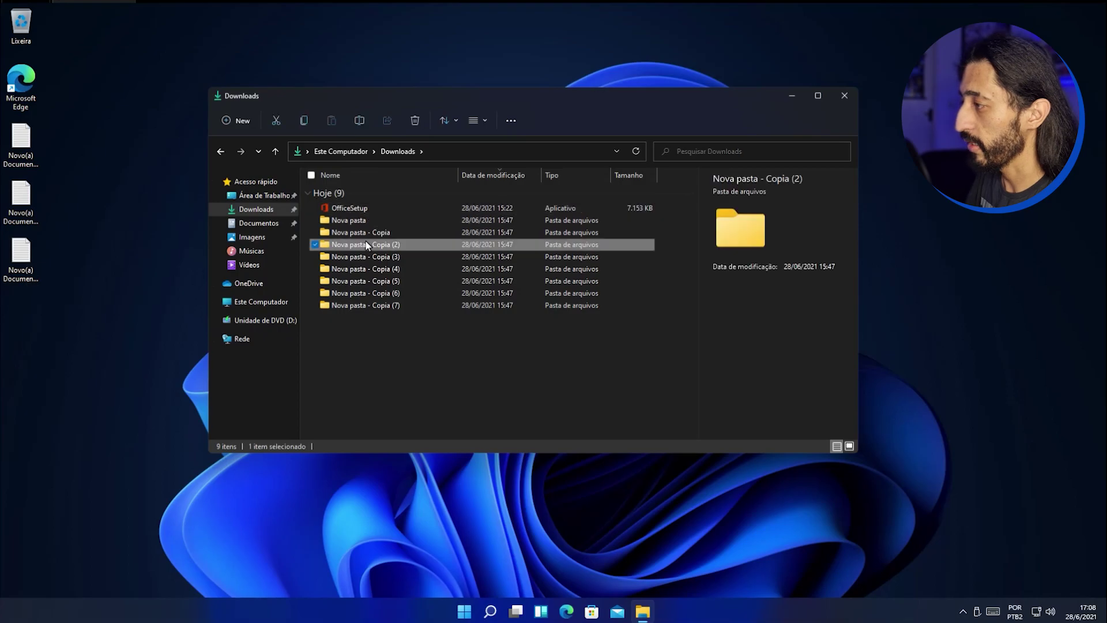
left_click(510, 121)
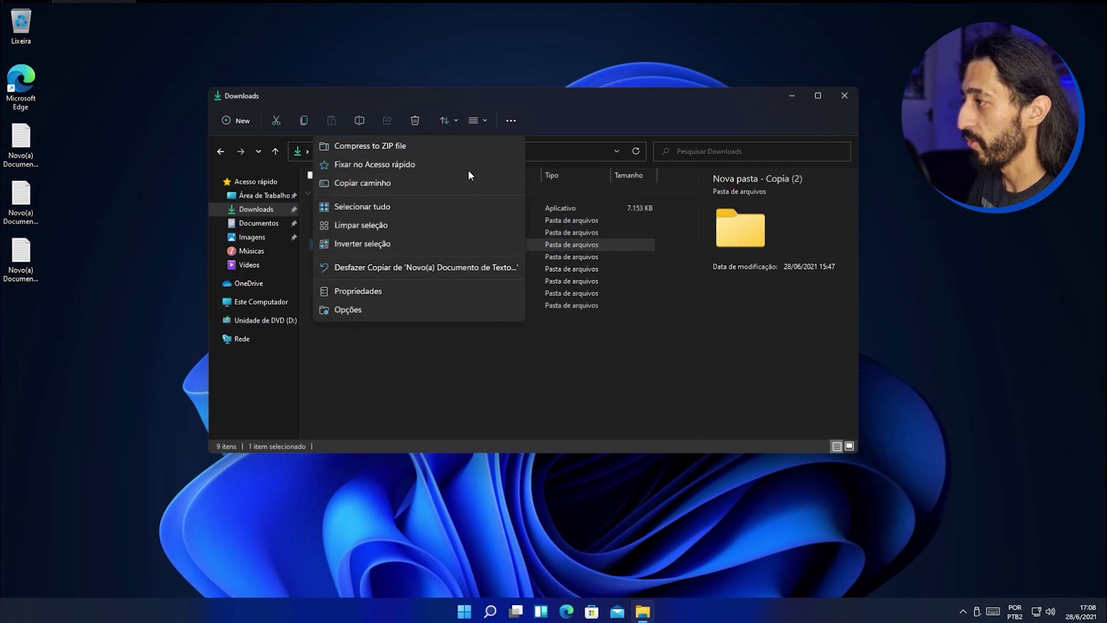
left_click(415, 171)
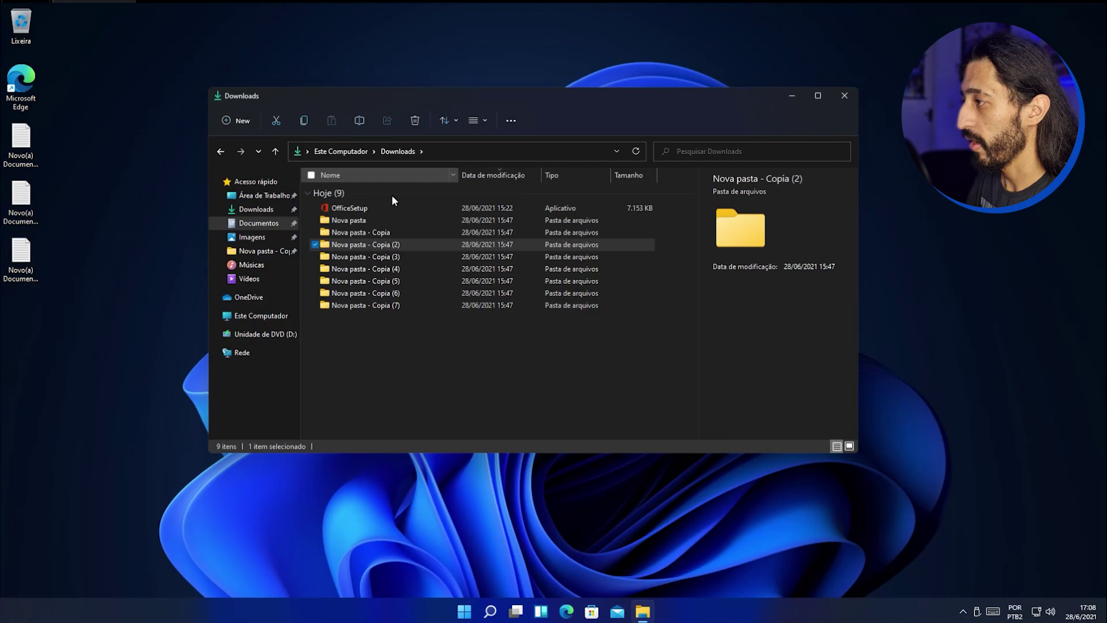
- Select all items in the Downloads folder and clear the selection
left_click(511, 120)
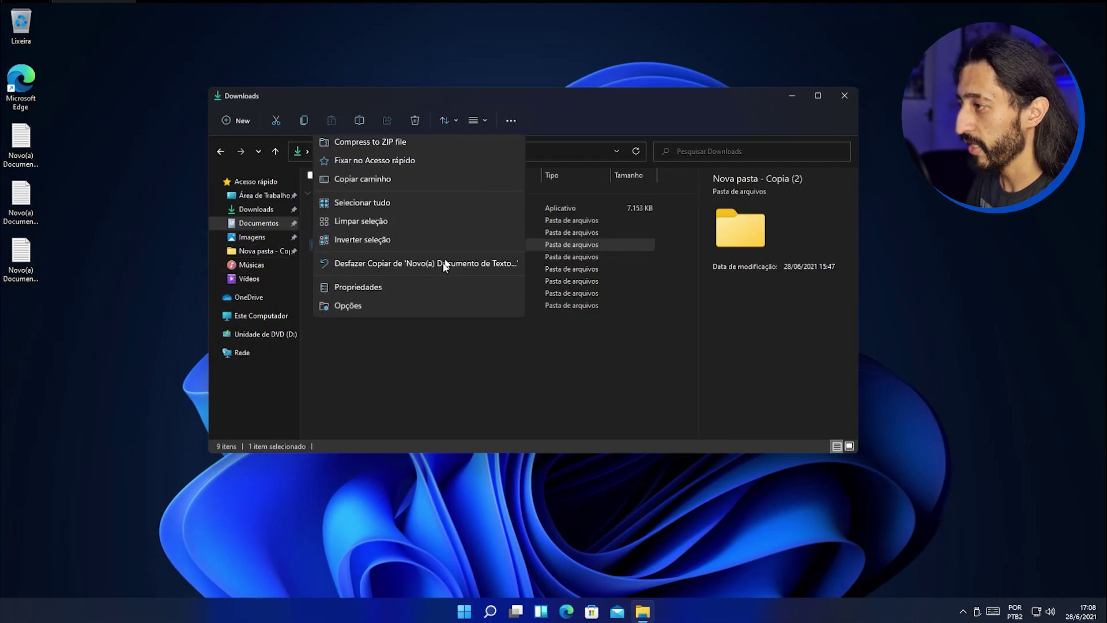
left_click(389, 209)
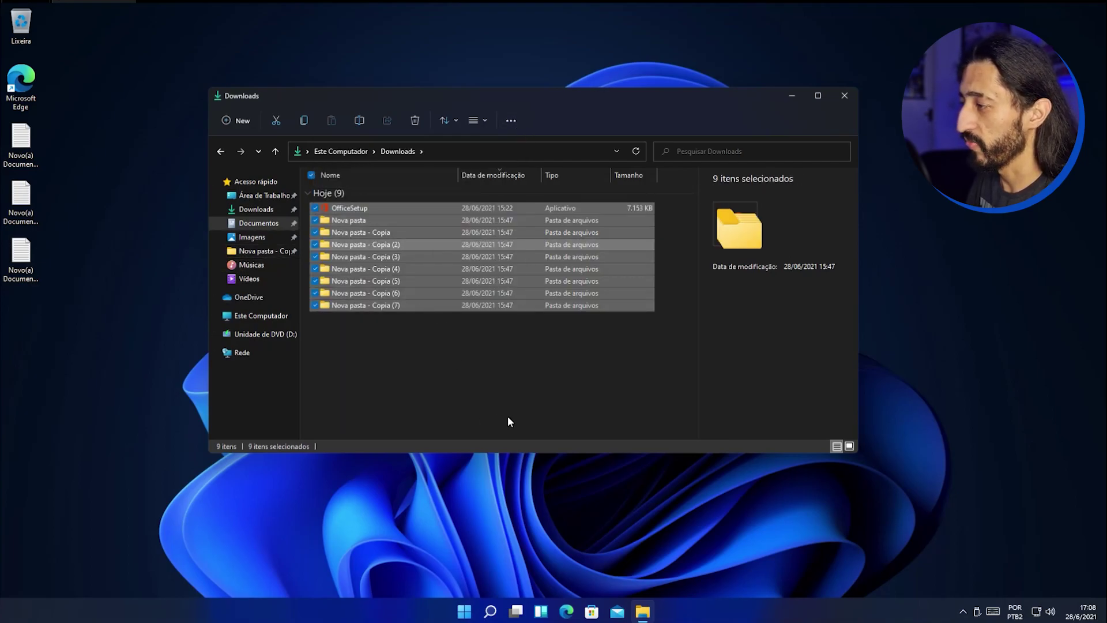
left_click(438, 340)
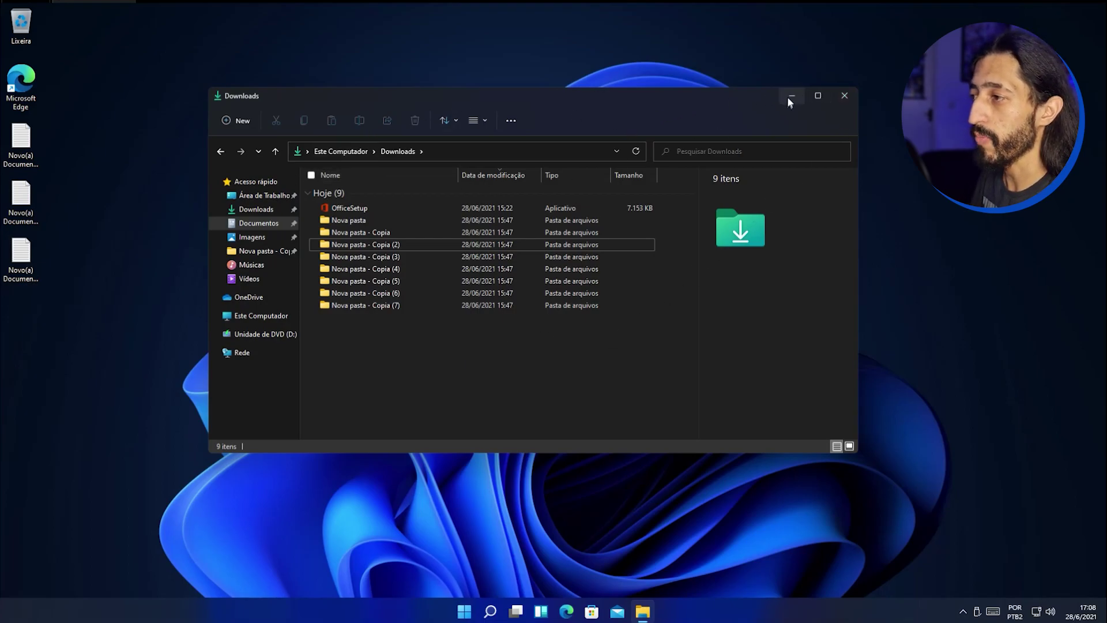
- View the properties of the Downloads folder, moving the dialog towards the centre of the window before closing it
right_click(476, 328)
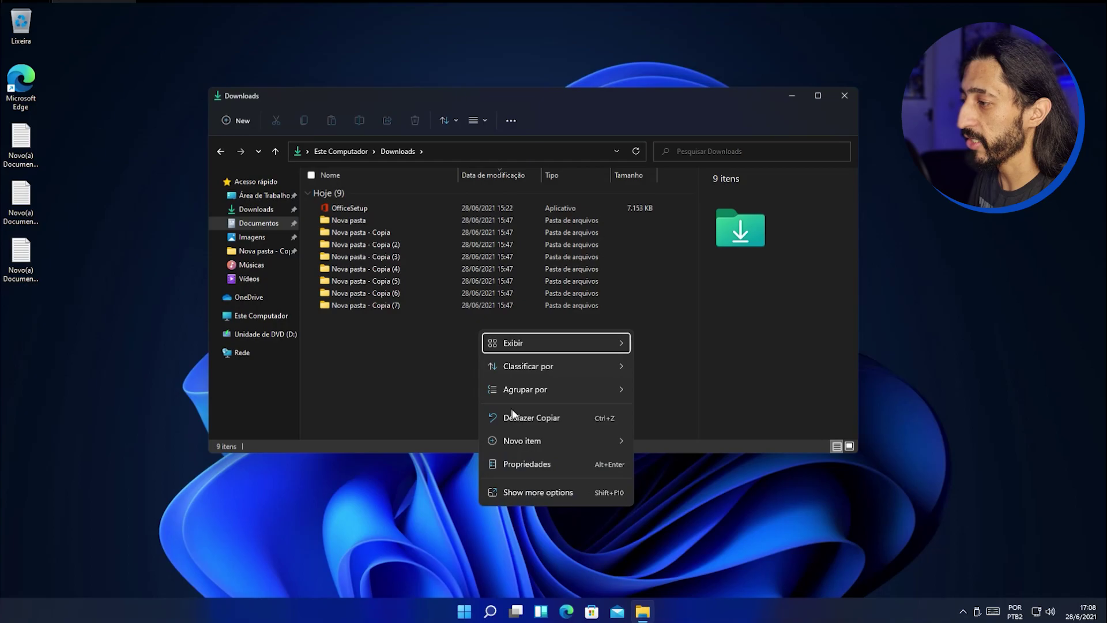
left_click(580, 462)
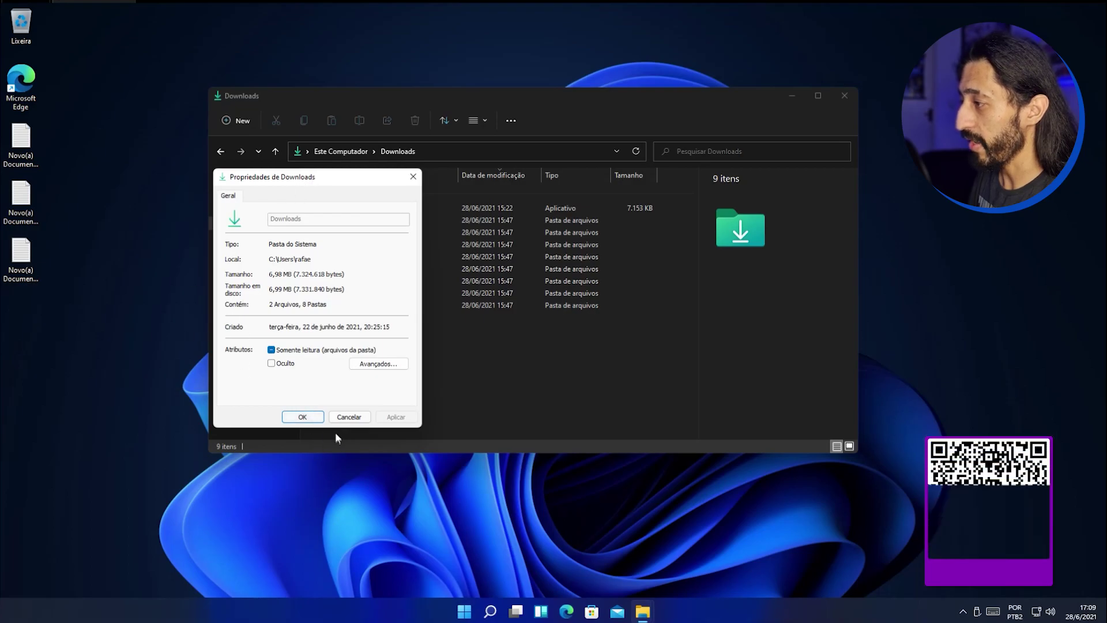
left_click_drag(332, 183, 555, 224)
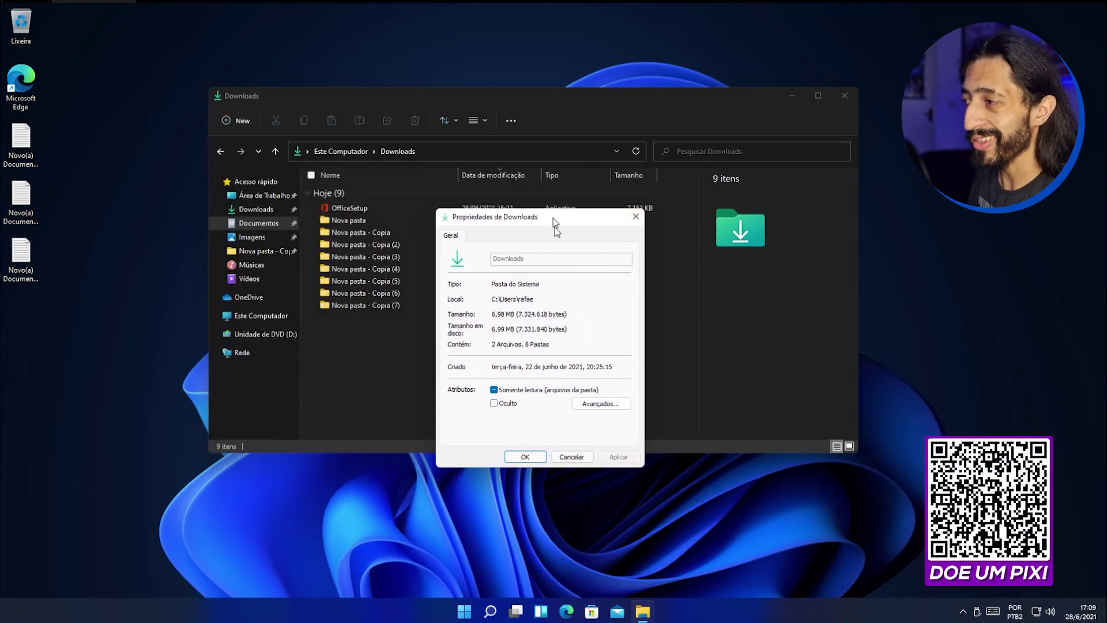
left_click(635, 218)
- Examine the extended context menu (Show more options) of the Downloads folder's empty area without choosing a command
right_click(424, 383)
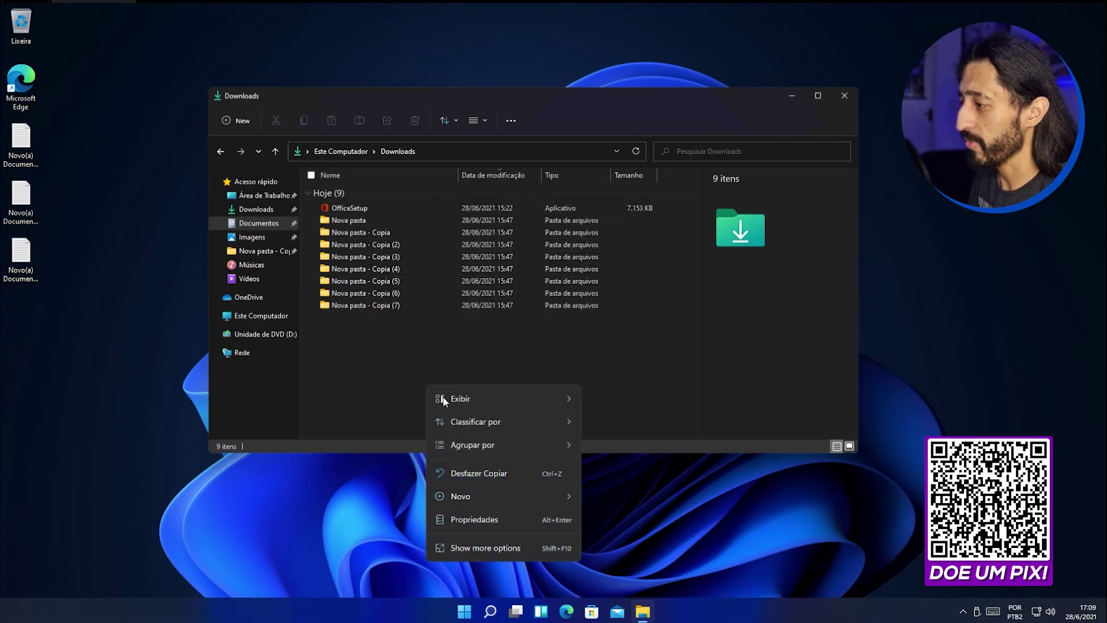
left_click(469, 548)
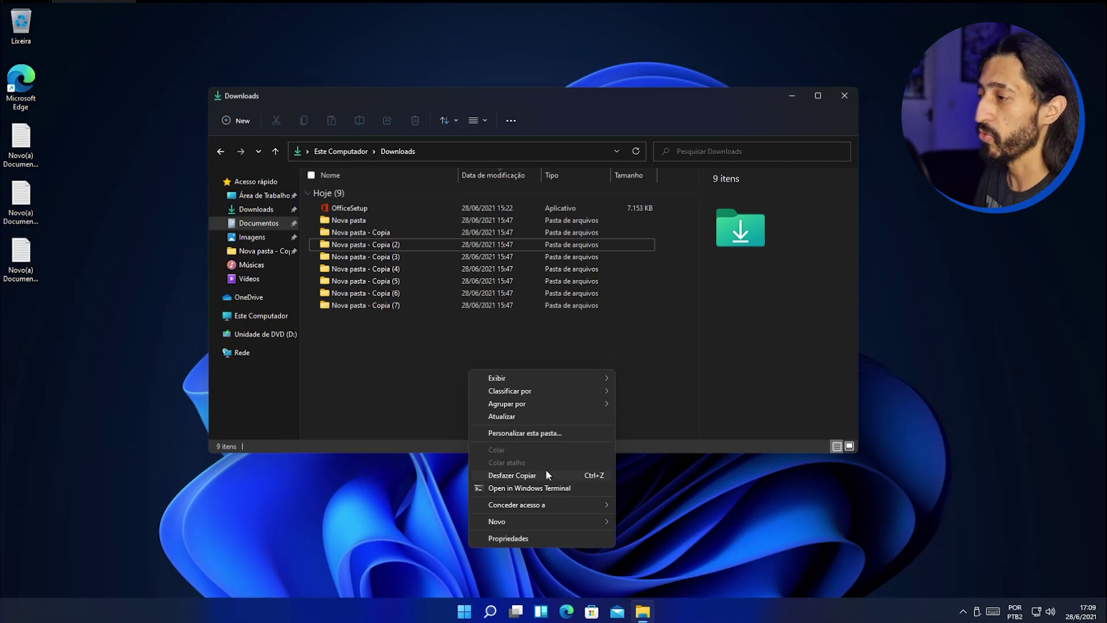
left_click(430, 362)
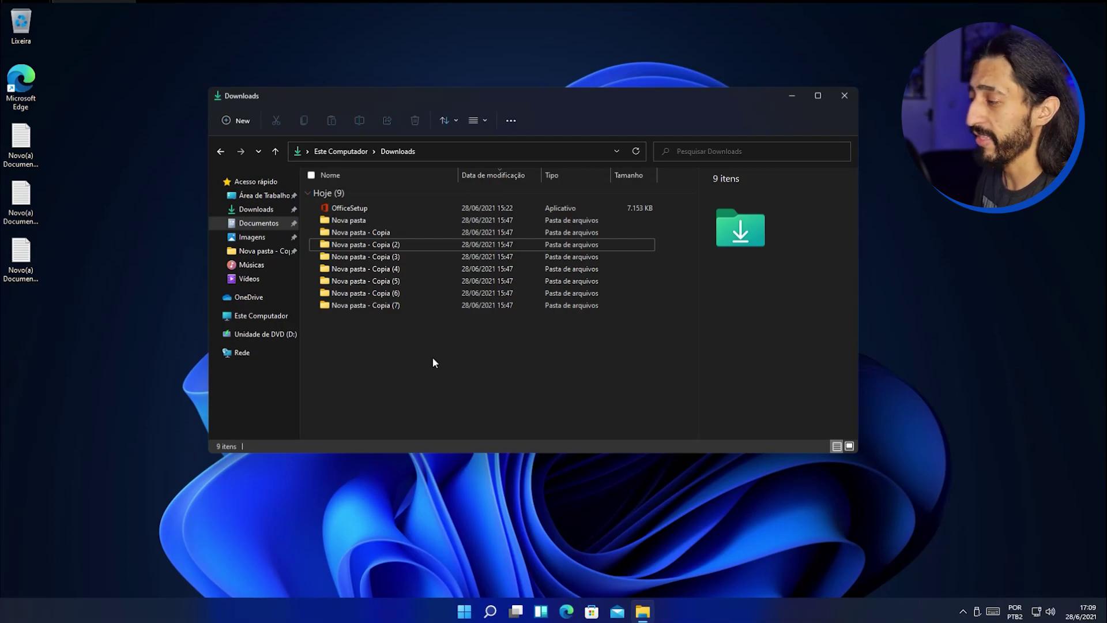
right_click(433, 362)
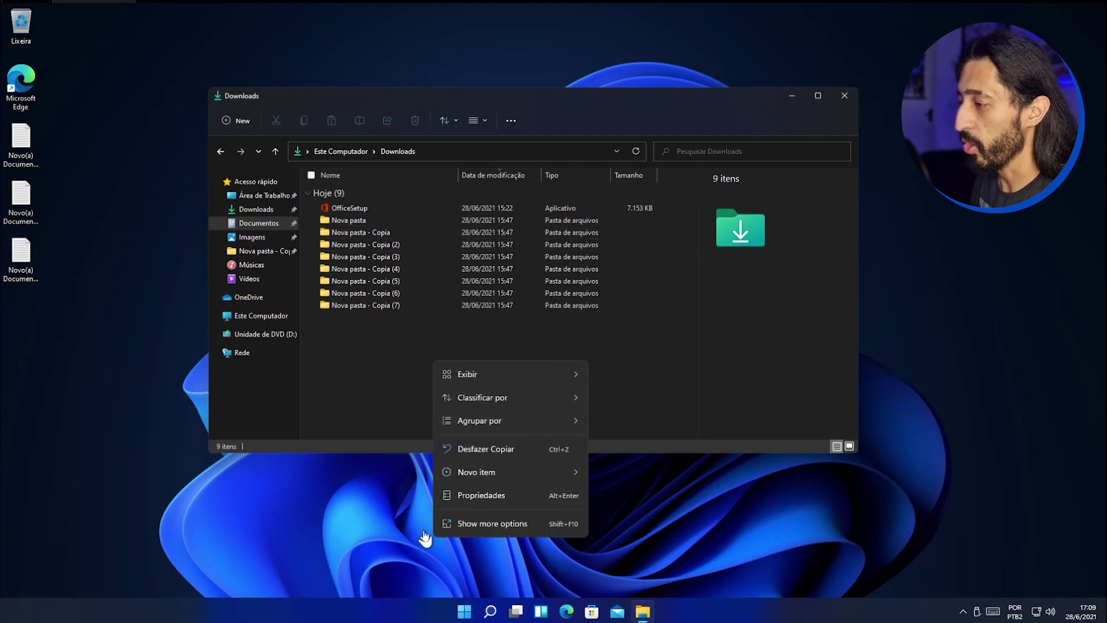
left_click(482, 525)
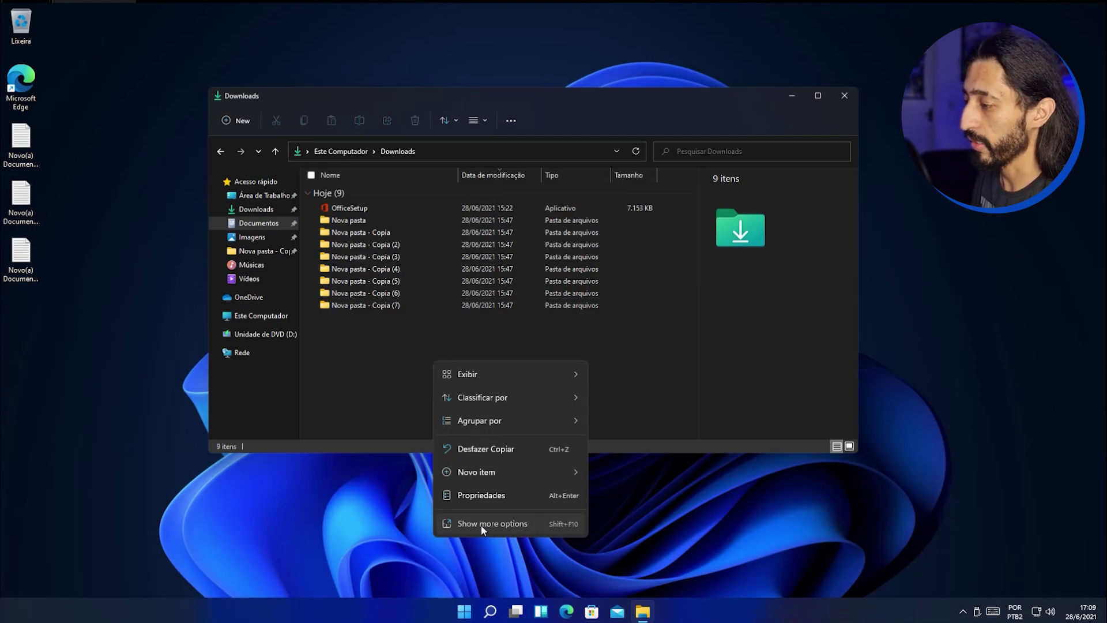
left_click(385, 397)
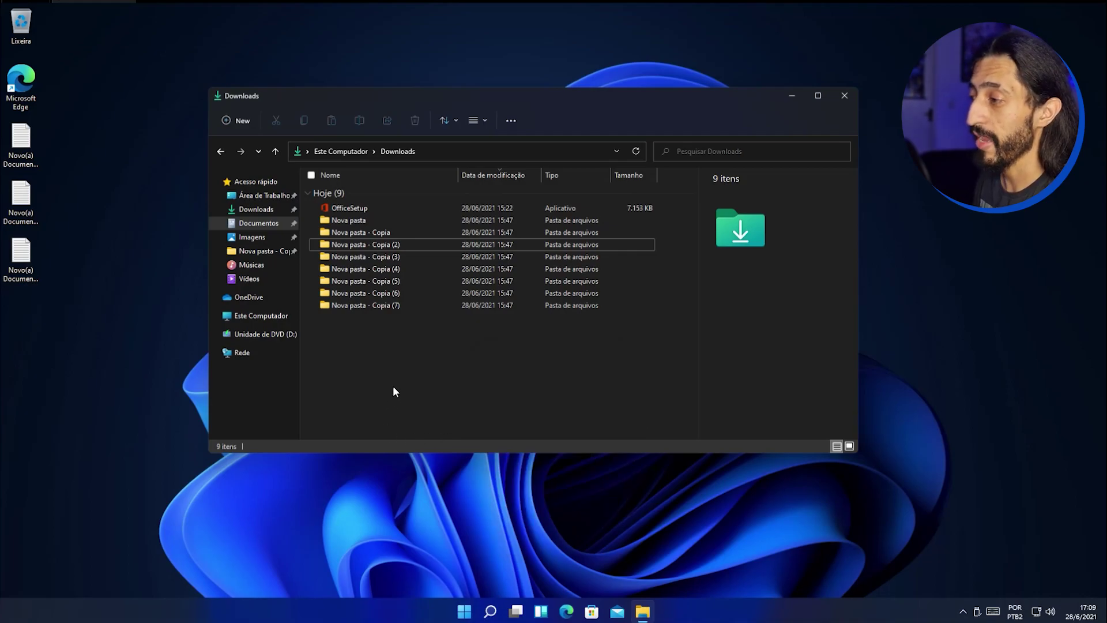
- Minimize the Downloads window, switch to Microsoft Store and browse the home page's featured items, suggestions and most popular apps
left_click(796, 98)
left_click(592, 612)
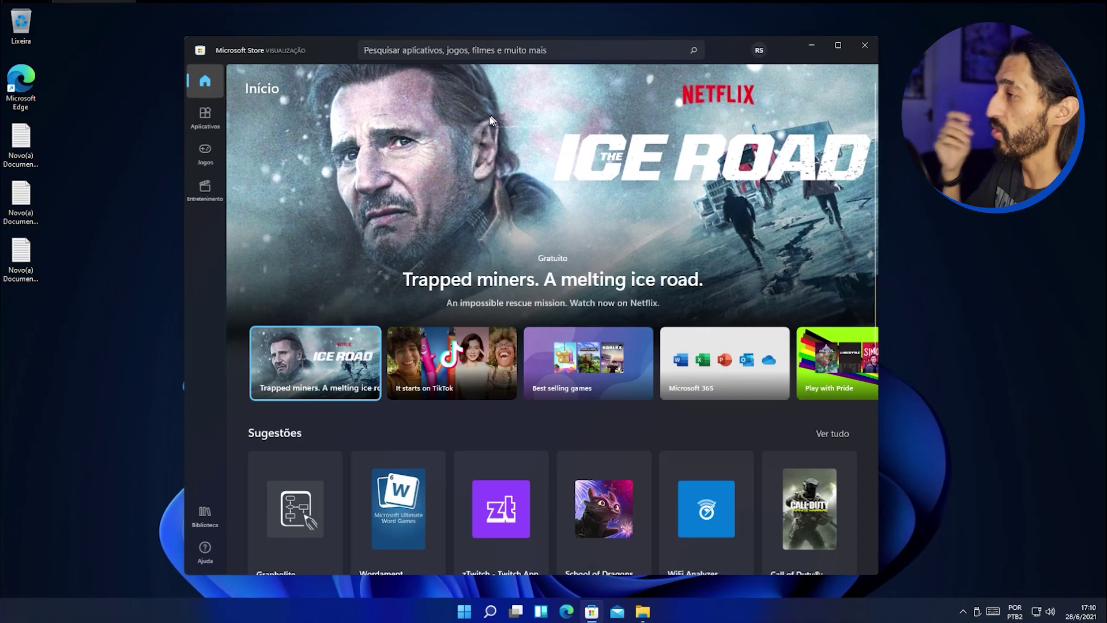
scroll(406, 243, "down", 5)
scroll(406, 245, "down", 5)
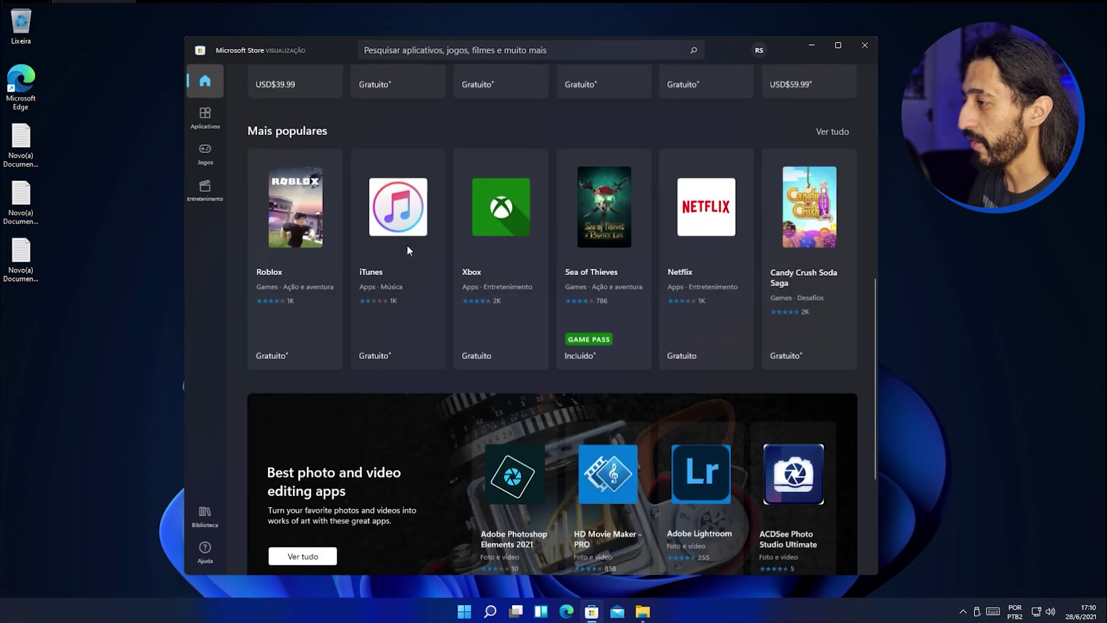
scroll(407, 244, "down", 5)
scroll(406, 244, "up", 8)
scroll(406, 245, "up", 7)
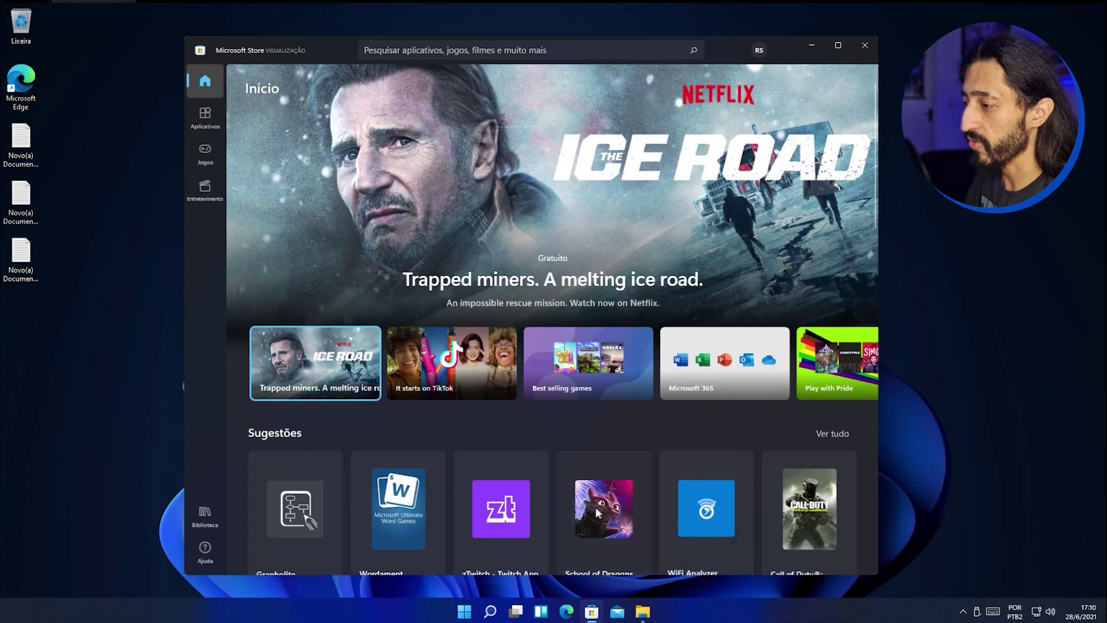
scroll(486, 521, "down", 2)
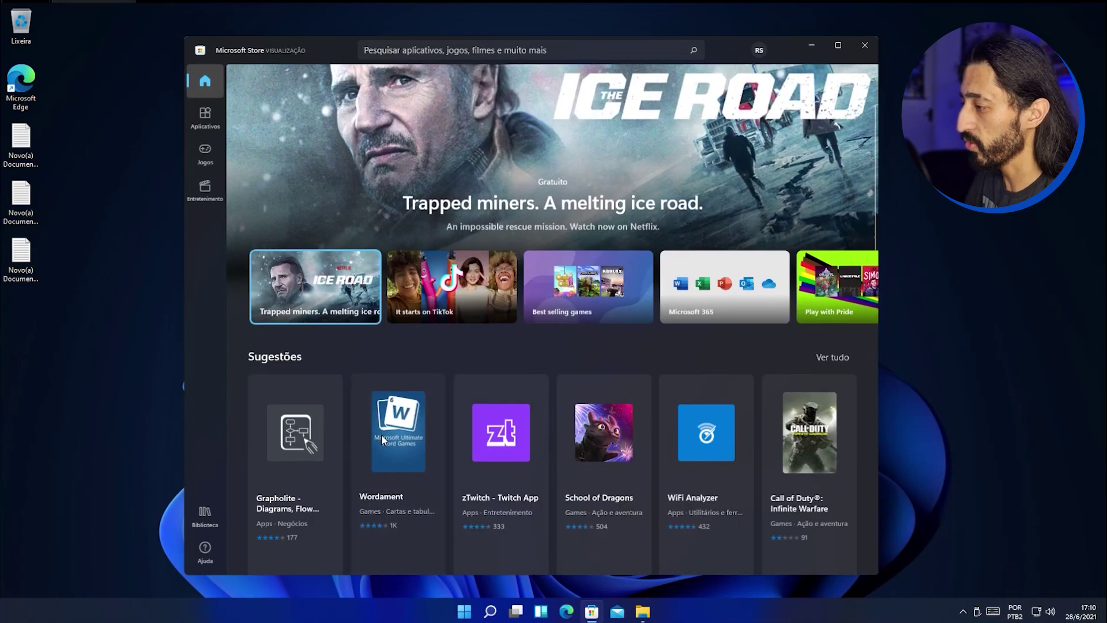
scroll(607, 459, "down", 6)
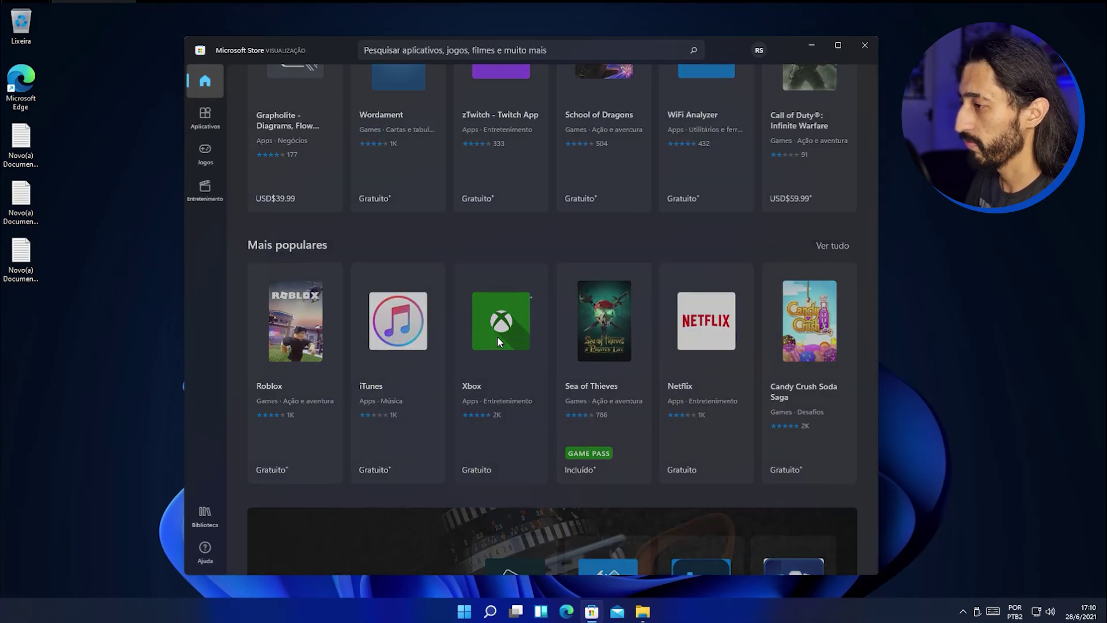
- Open the Xbox app's Store page and look through its screenshots, description, additional information and related apps
left_click(499, 341)
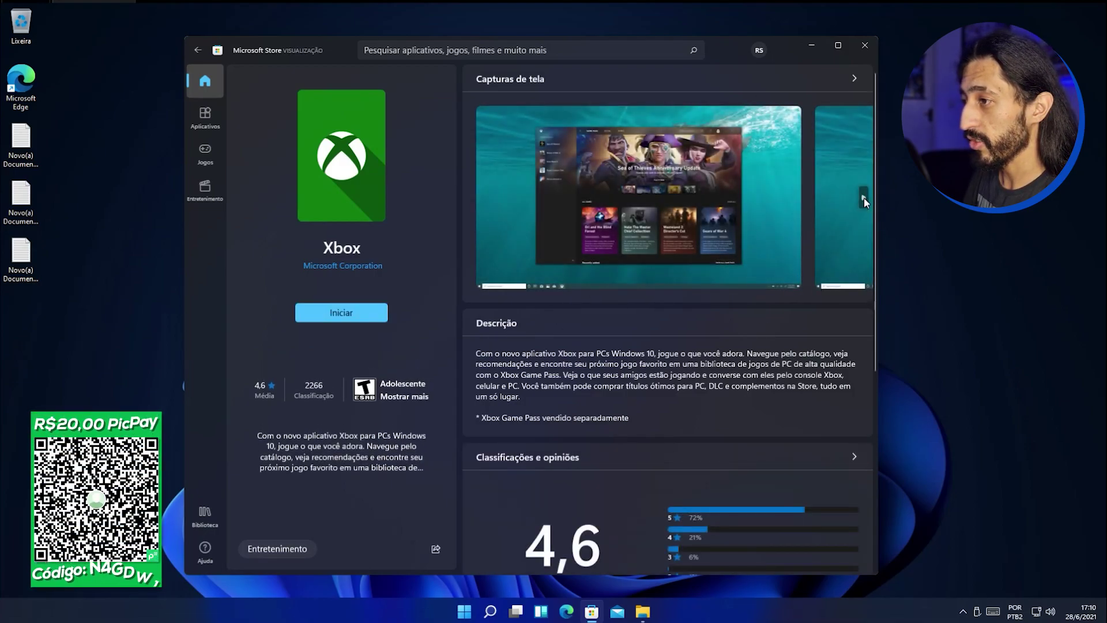
left_click(864, 198)
left_click(864, 197)
left_click(864, 197)
left_click(864, 197)
scroll(542, 389, "down", 6)
scroll(541, 389, "down", 10)
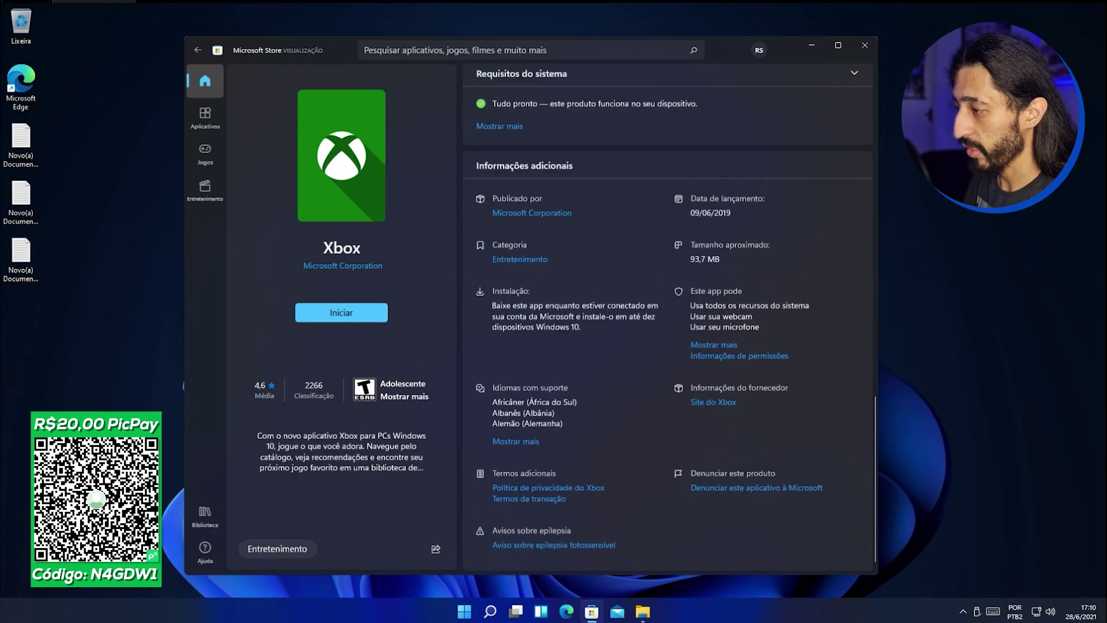
scroll(600, 352, "down", 3)
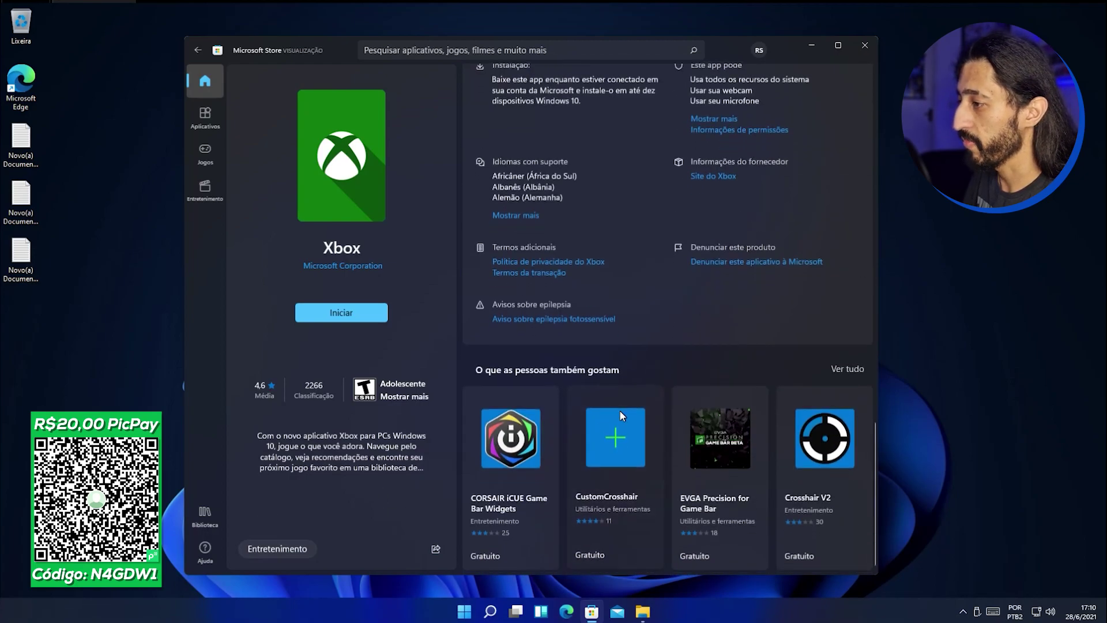
scroll(619, 407, "up", 15)
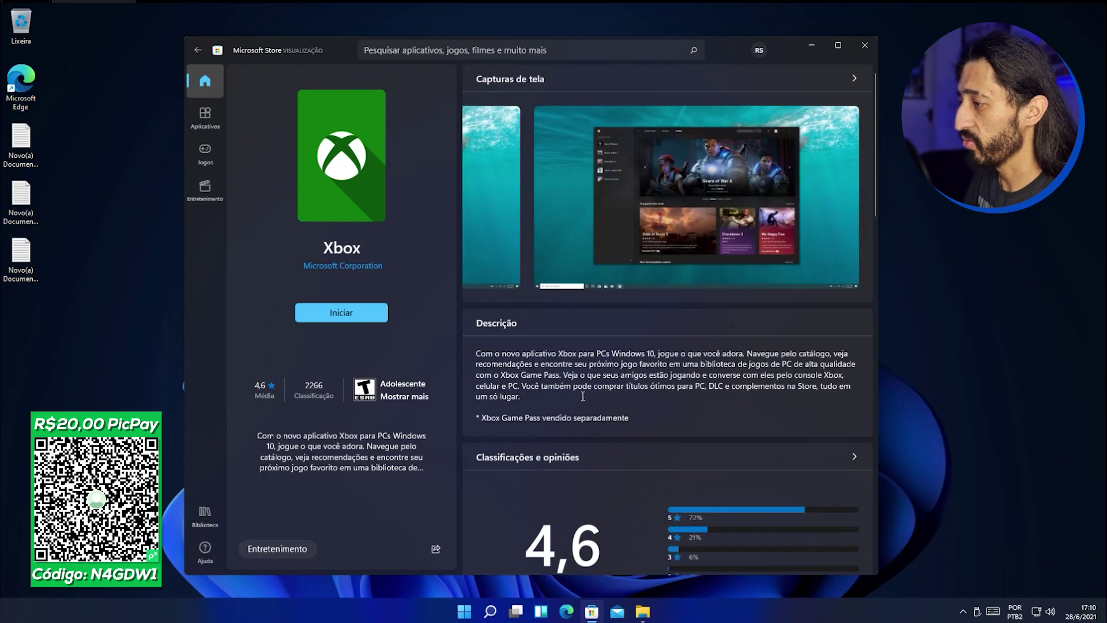
- Launch the Xbox app, minimize its window and pause its update in the Store before returning to the home page
left_click(345, 313)
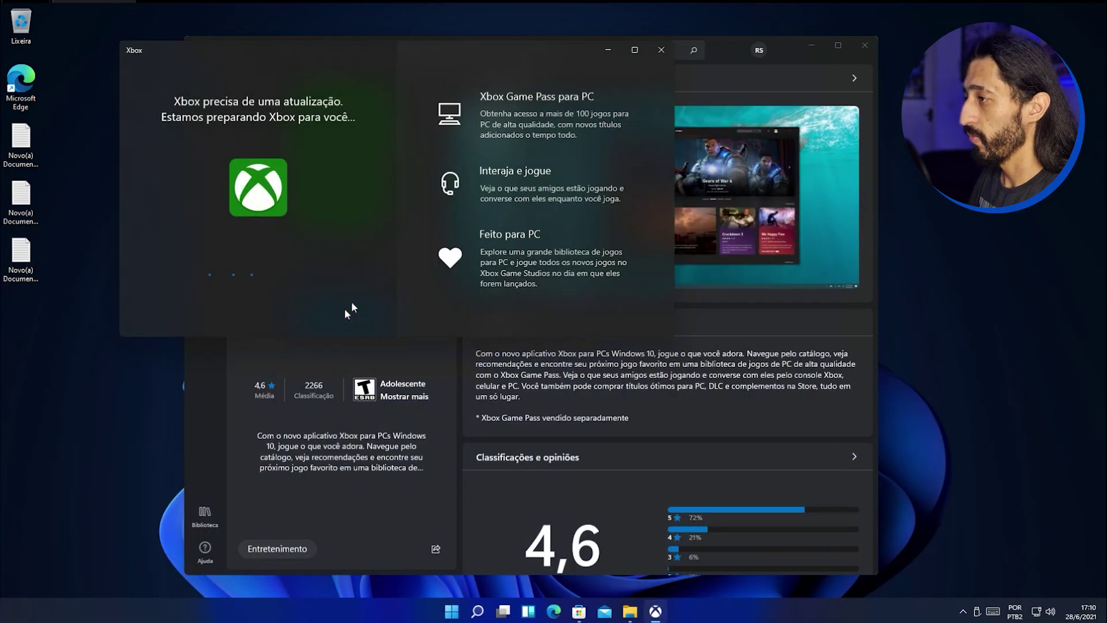
left_click(609, 50)
left_click(328, 320)
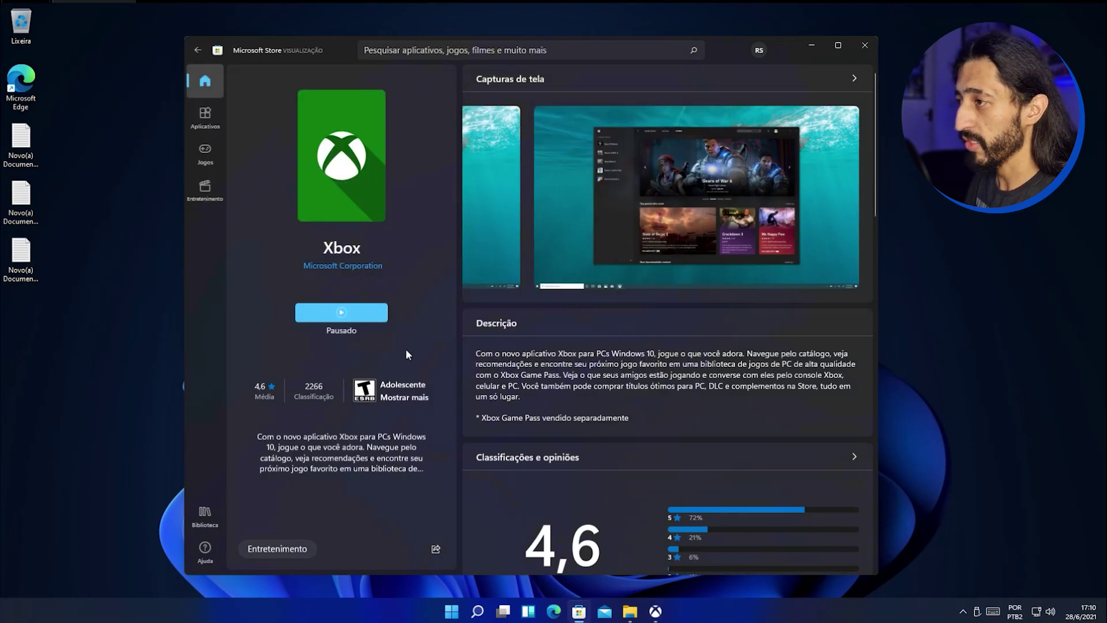
left_click(200, 46)
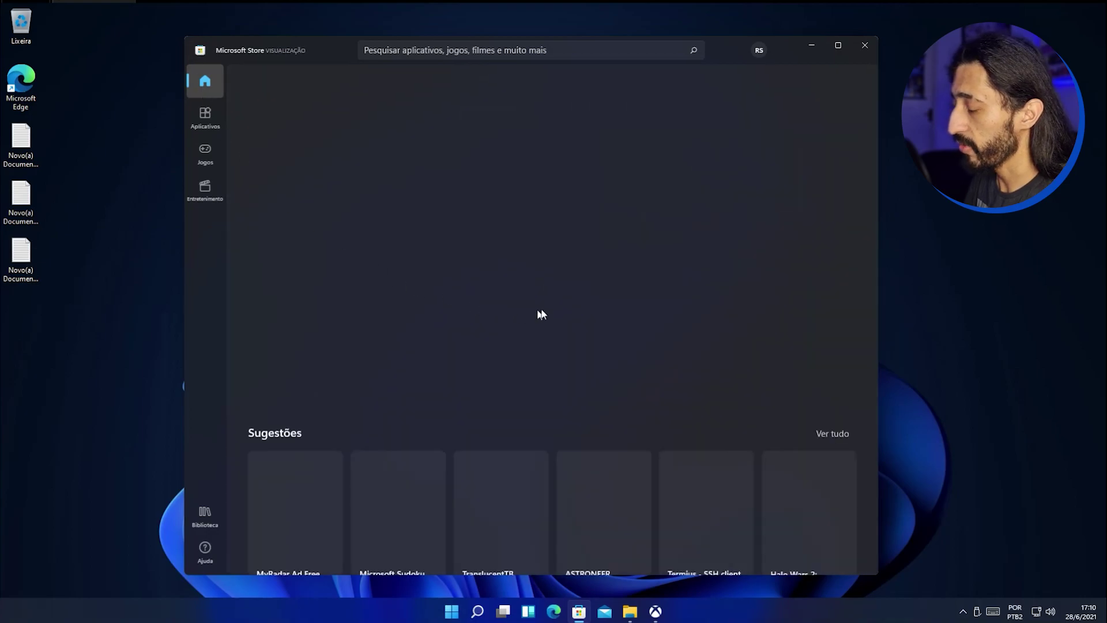
- Search the Store for "notepads" and install Notepads App
left_click(416, 49)
type("notepads")
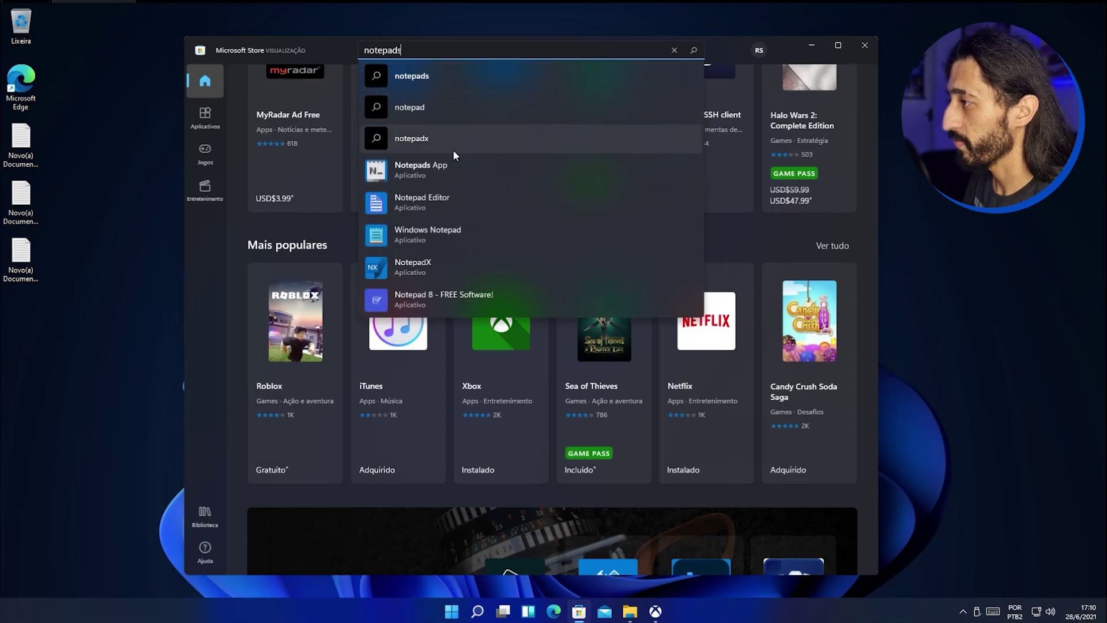
left_click(446, 170)
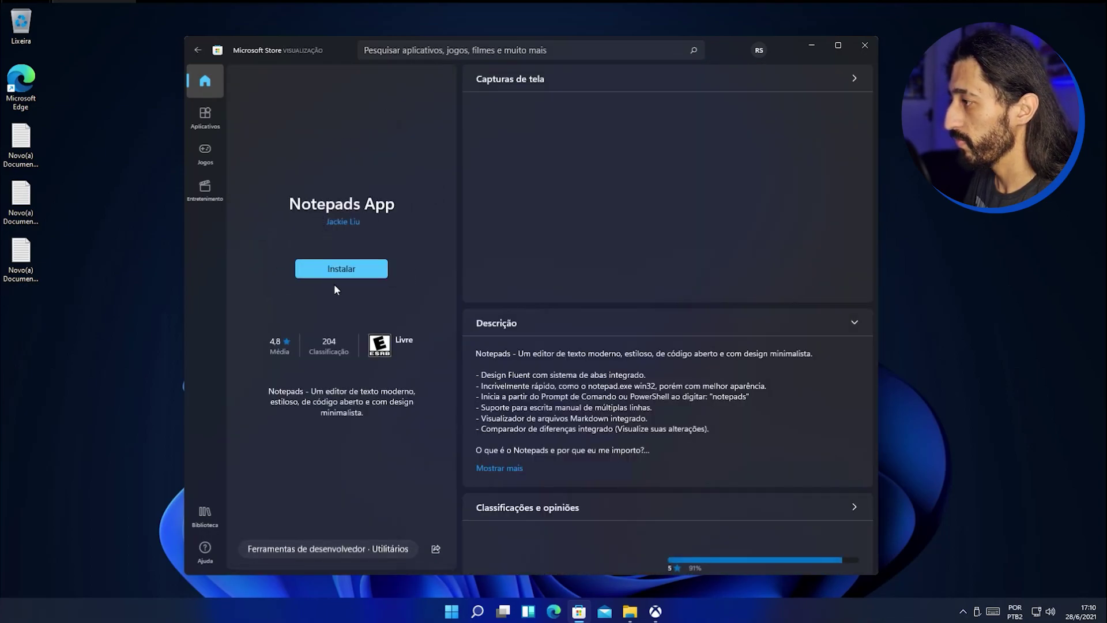
left_click(347, 275)
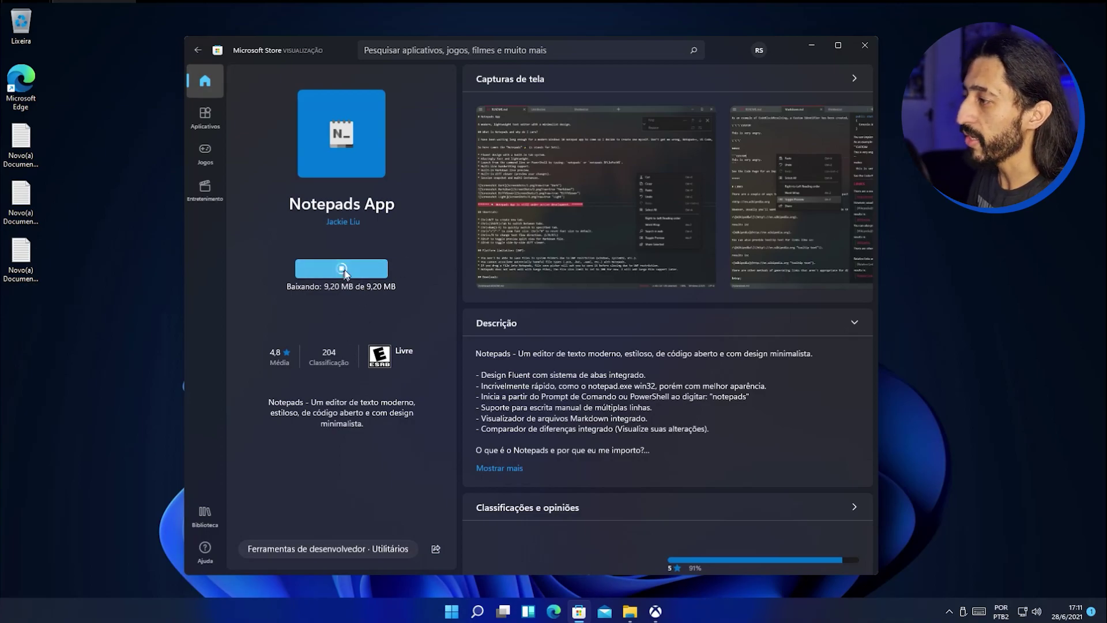
- Examine the Store's library (Biblioteca) with its download queue, and the app settings (Configurações do aplicativo)
left_click(204, 513)
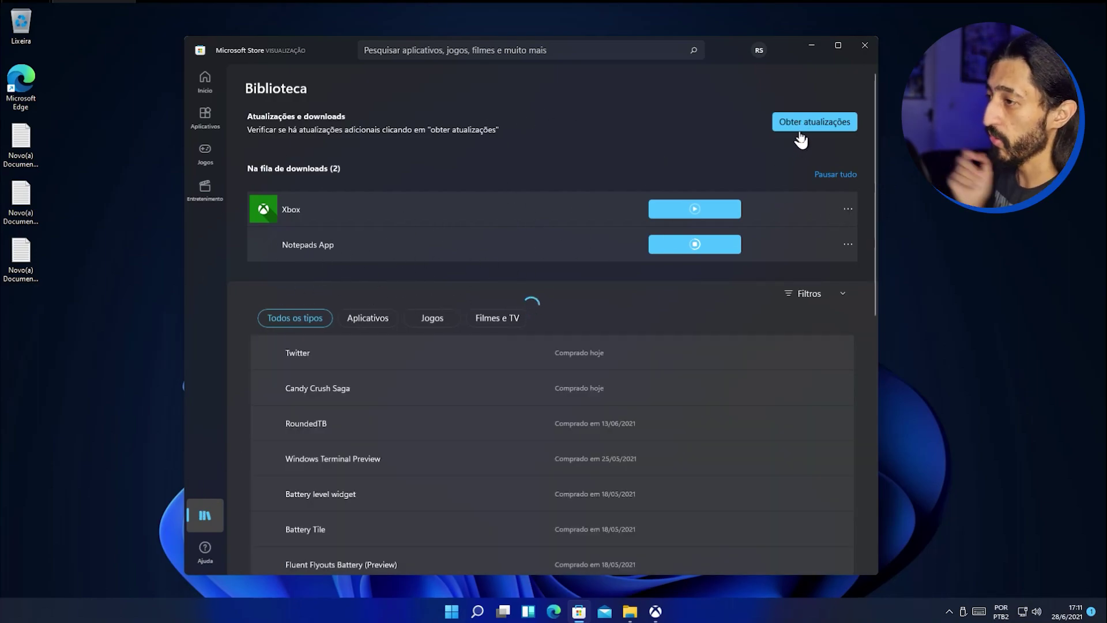
left_click(758, 53)
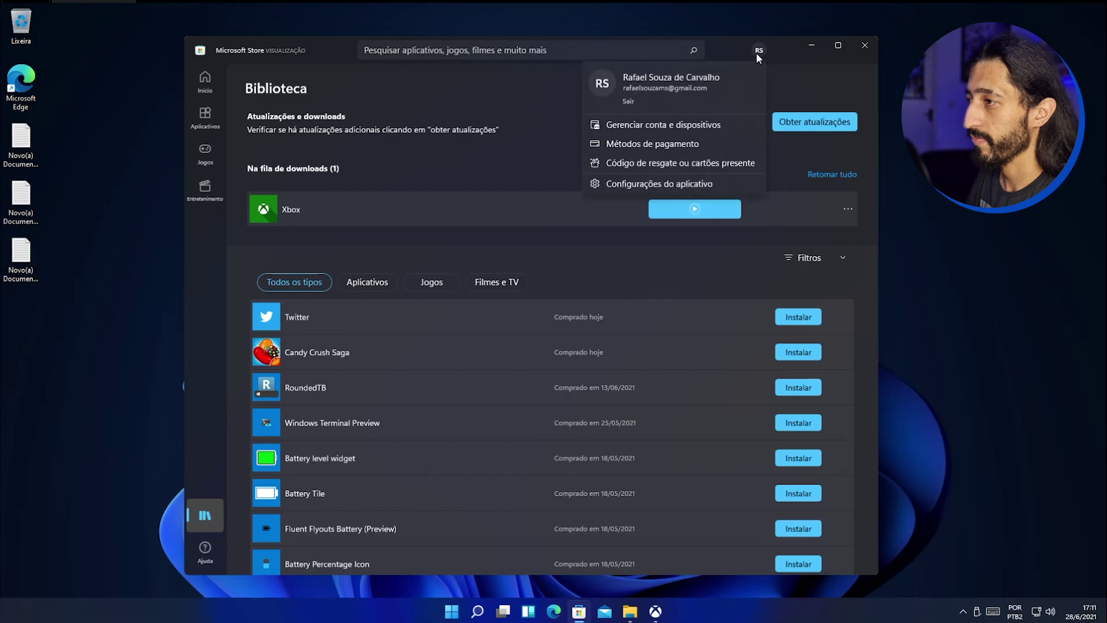
left_click(631, 185)
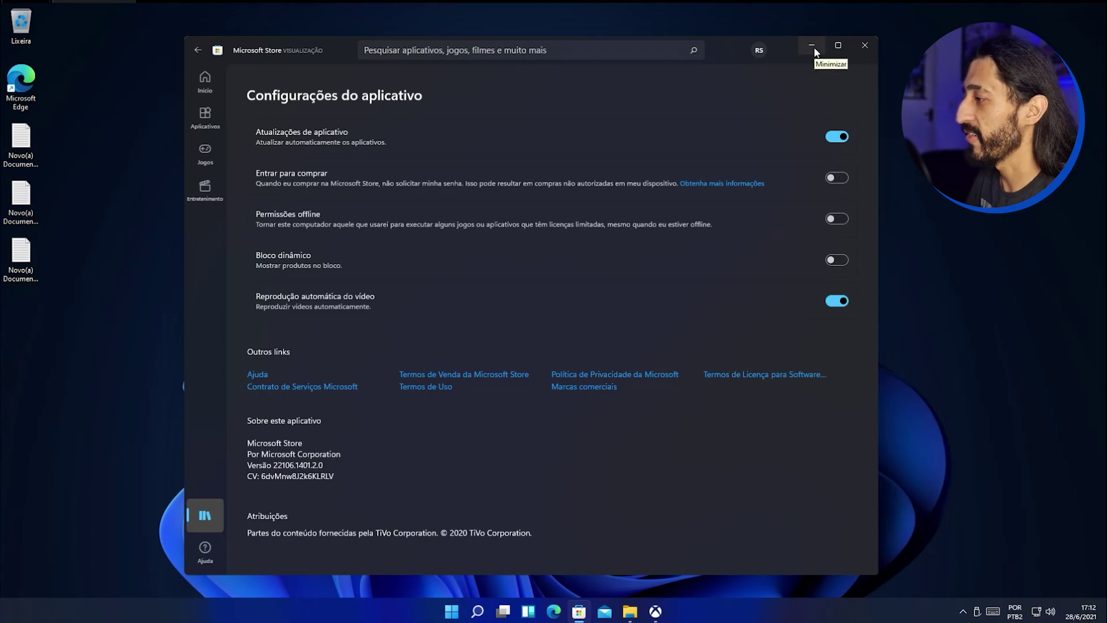
left_click(192, 545)
left_click(192, 545)
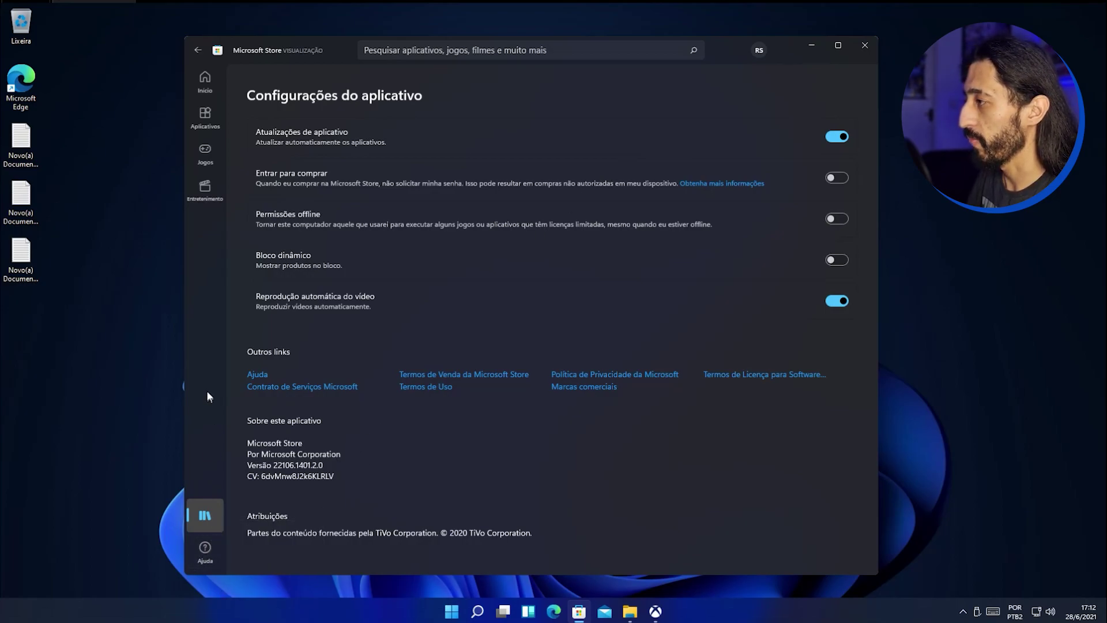
- Browse the best-selling and popular free games in the Store's Jogos section
left_click(207, 148)
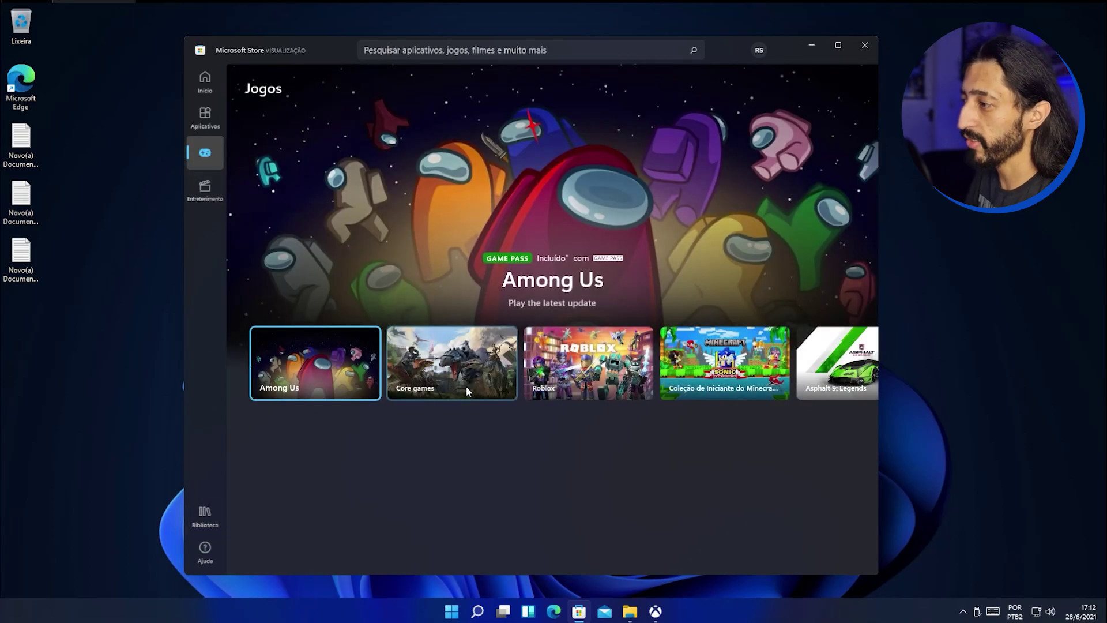
scroll(567, 455, "down", 5)
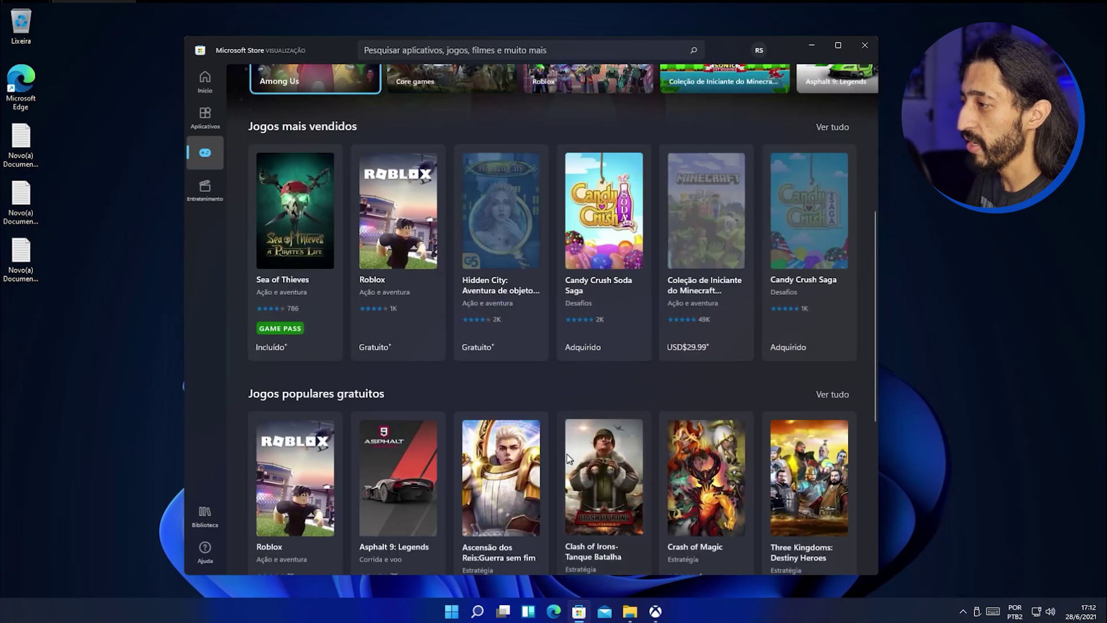
scroll(566, 452, "up", 8)
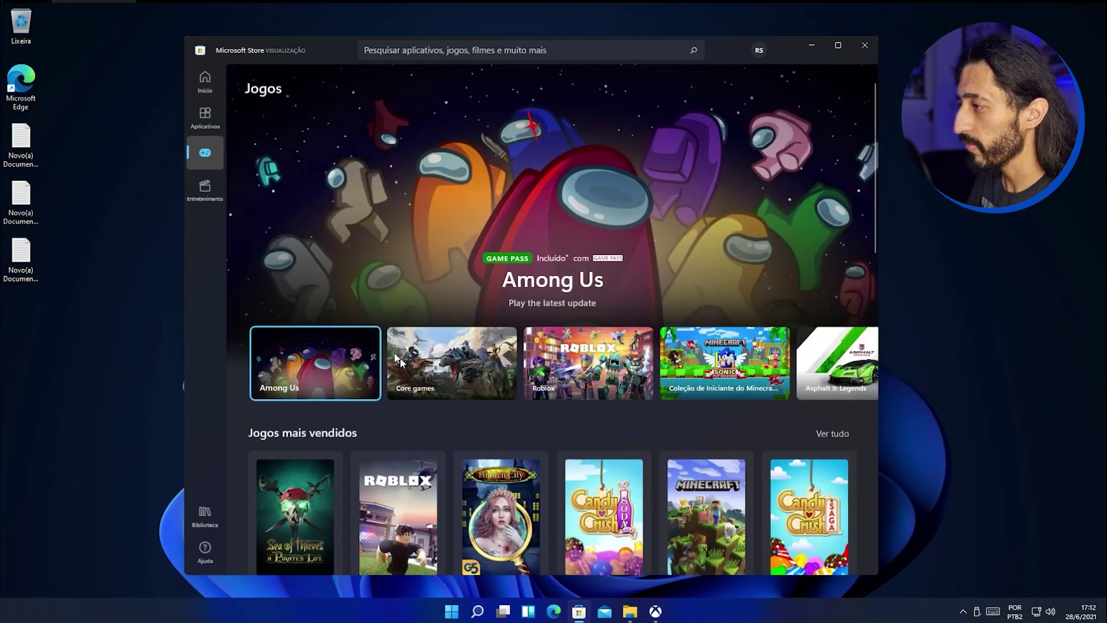
- View the Among Us page with its description and additional information, and minimize the Store window
left_click(336, 372)
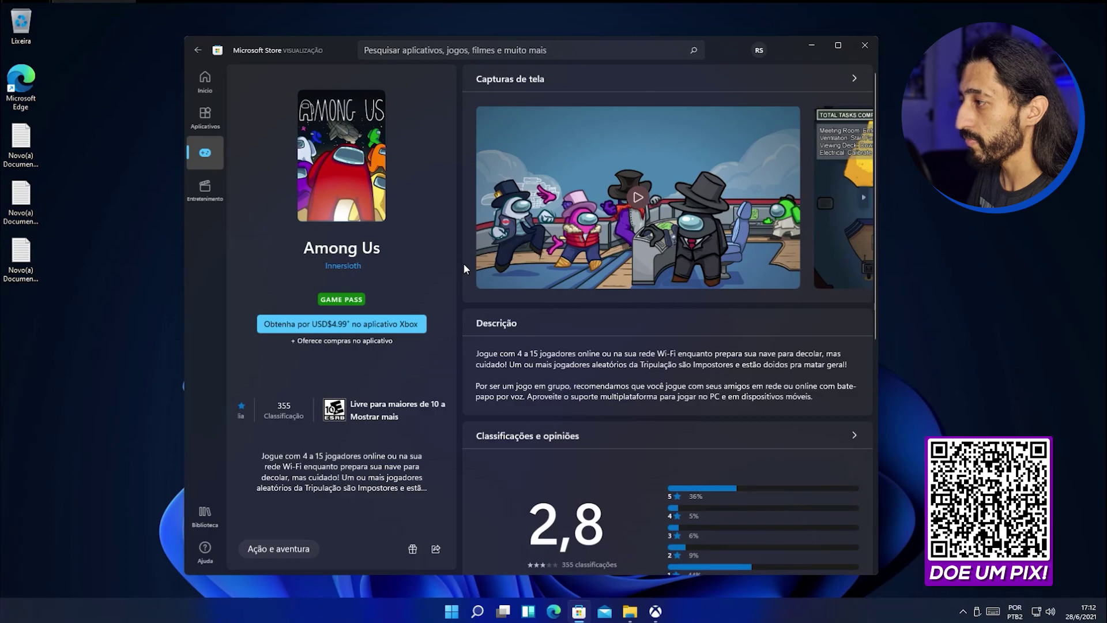
scroll(498, 317, "down", 10)
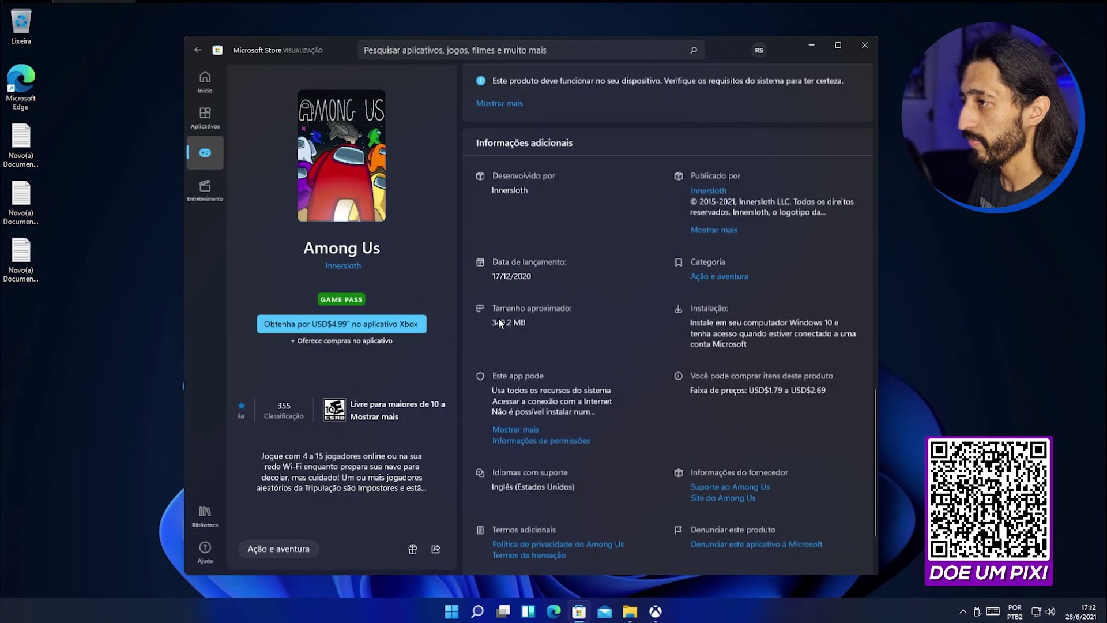
scroll(540, 298, "up", 6)
scroll(531, 258, "up", 8)
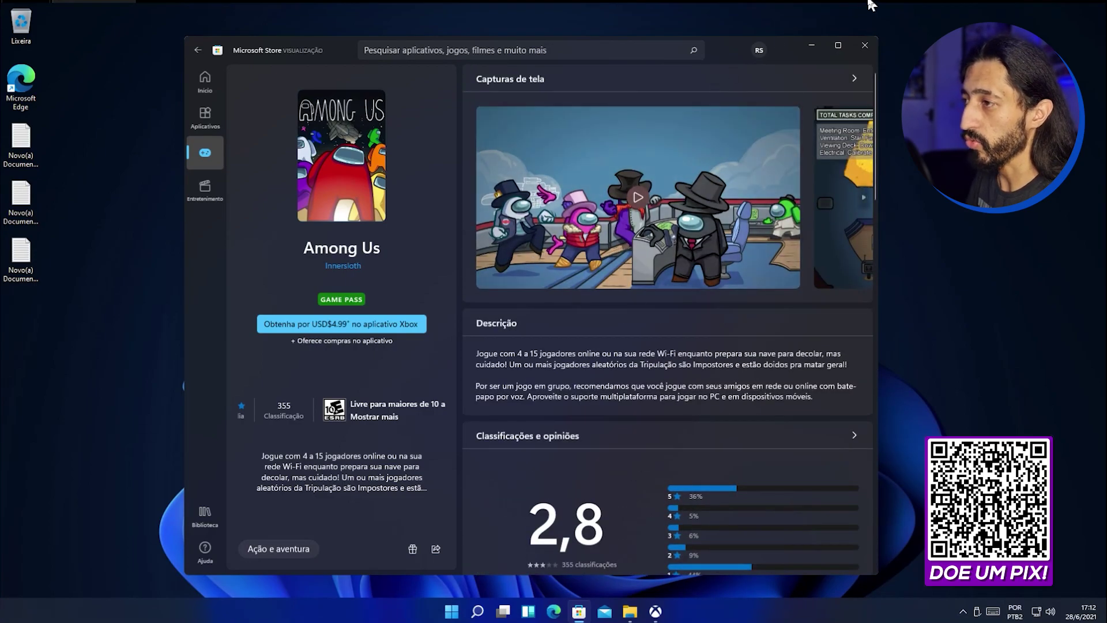
left_click(812, 50)
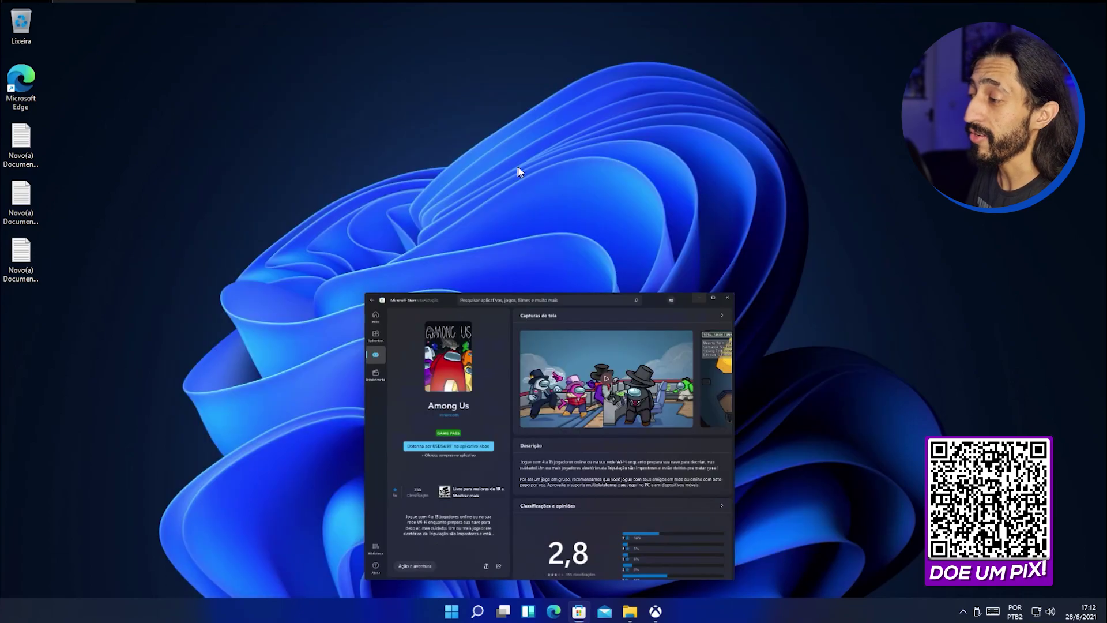
- View the options in the desktop's context menu
right_click(512, 171)
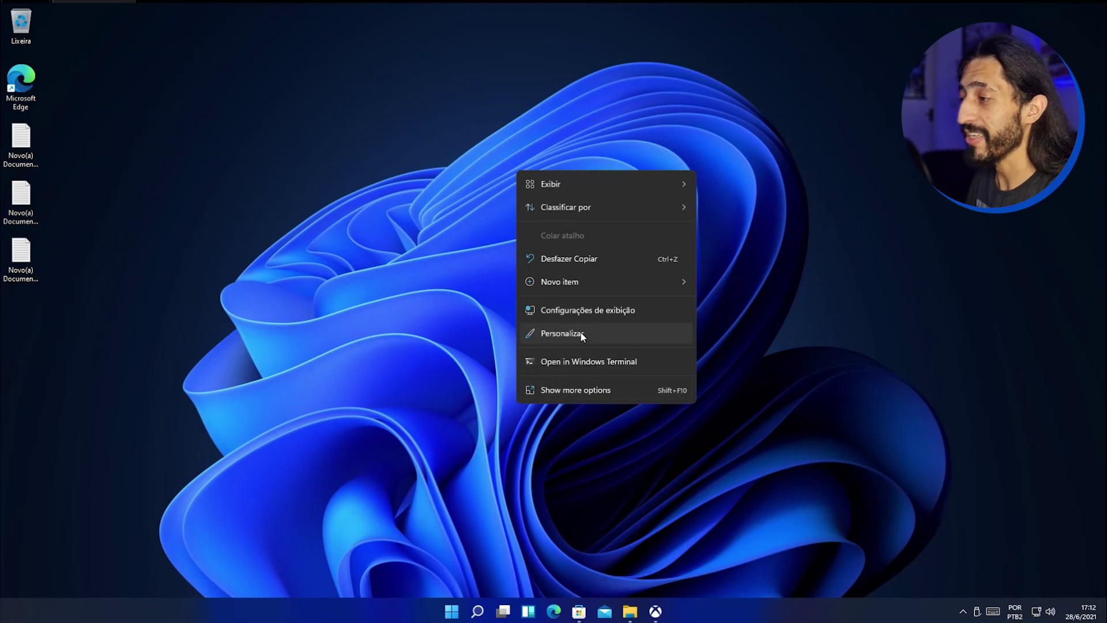
left_click(444, 305)
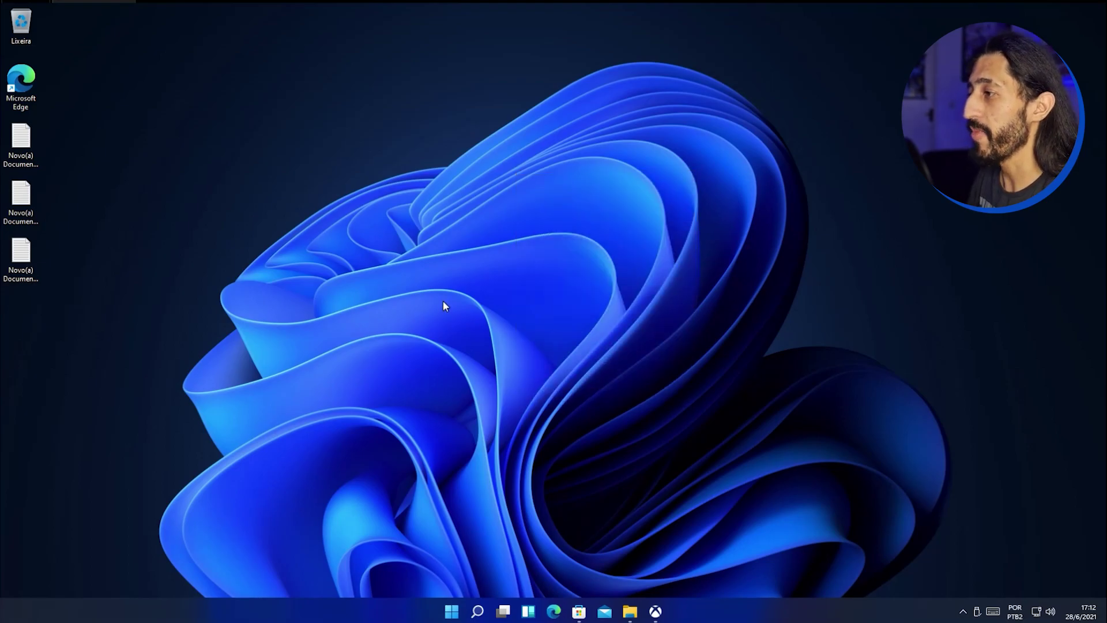
key("XF86AudioLowerVolume")
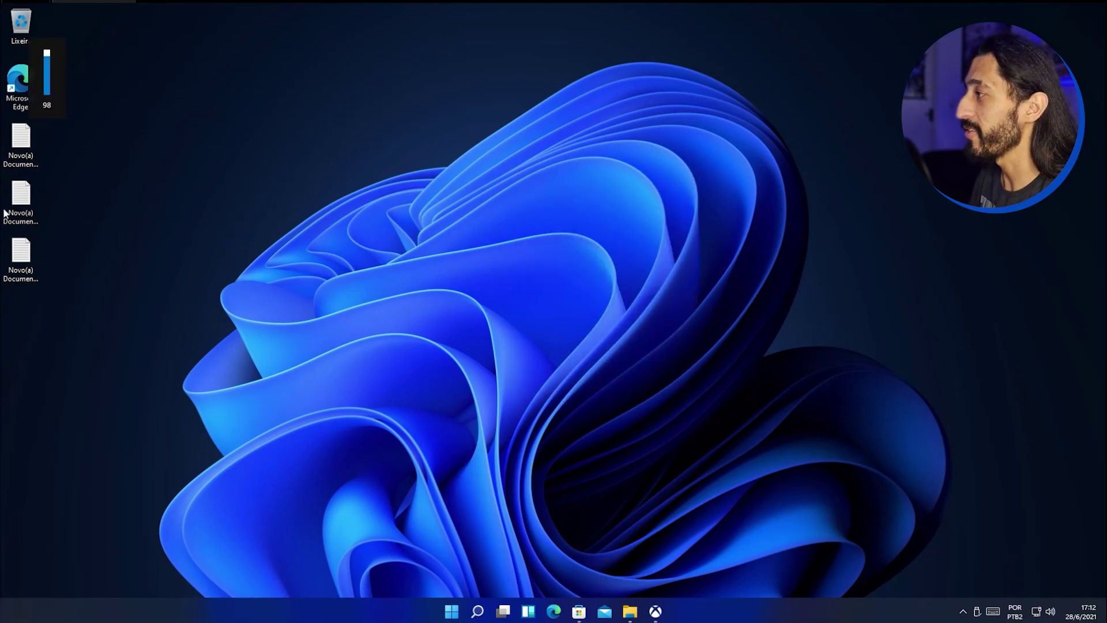
right_click(394, 238)
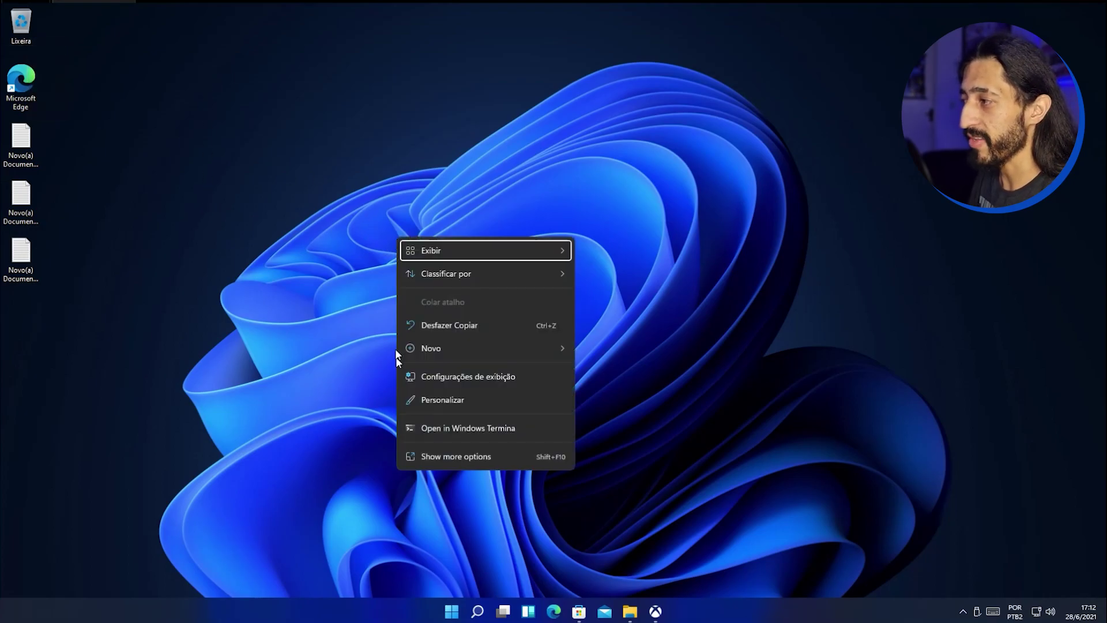
- Search Windows for the Painel de Controle, open it to view its categories, and close it
left_click(478, 612)
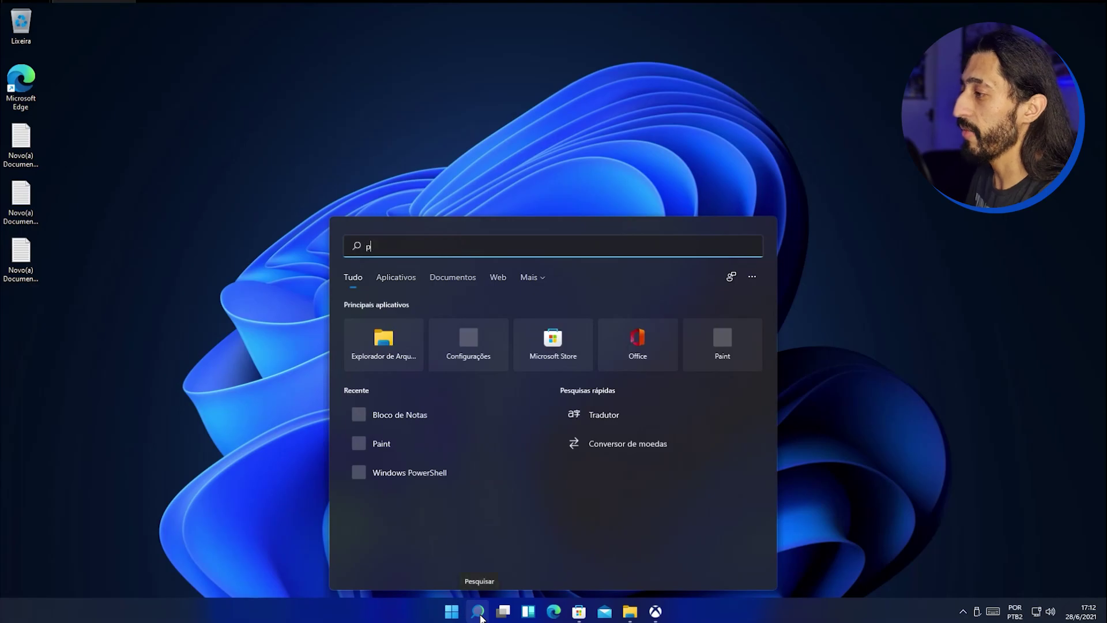
type("painer de controle")
key("Return")
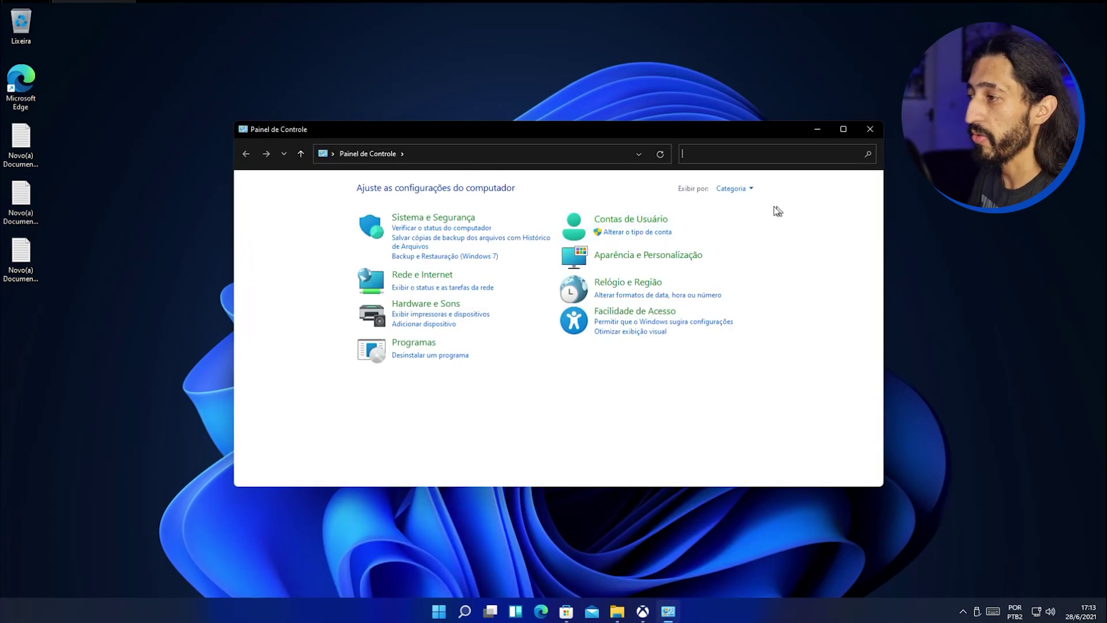
left_click(867, 131)
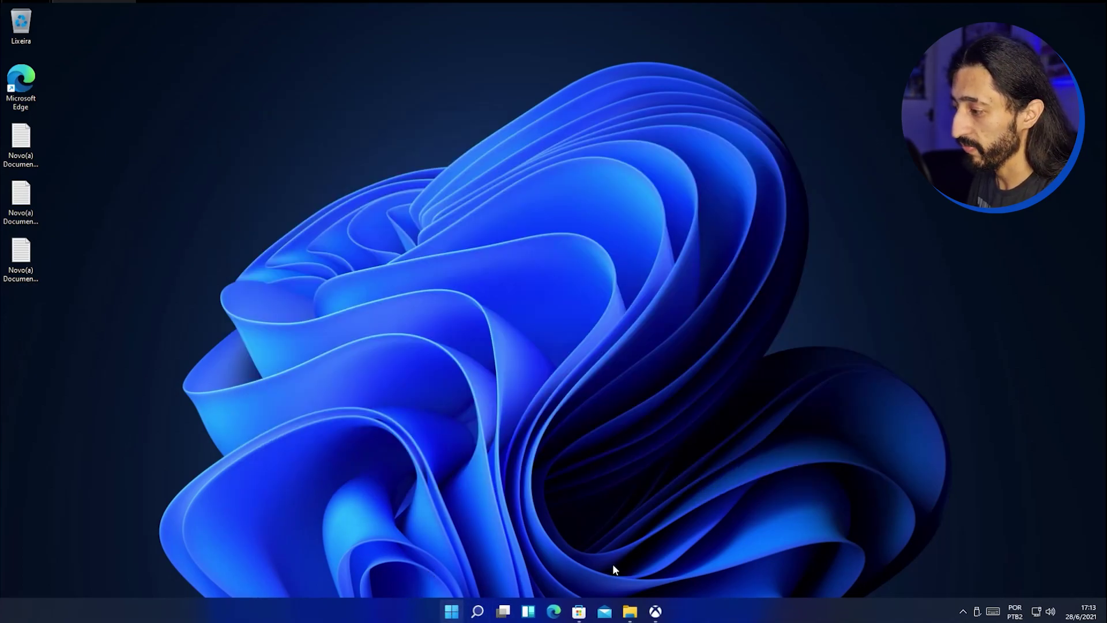
- Open the Windows Configurações app, maximize its window and look through the Sistema page
key("super")
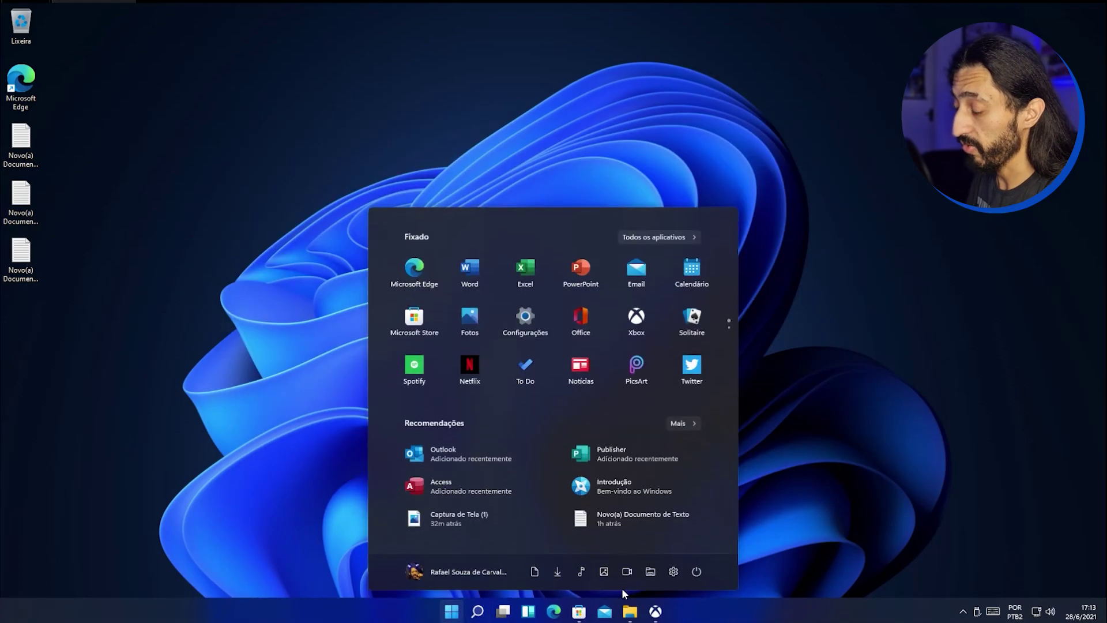
left_click(676, 574)
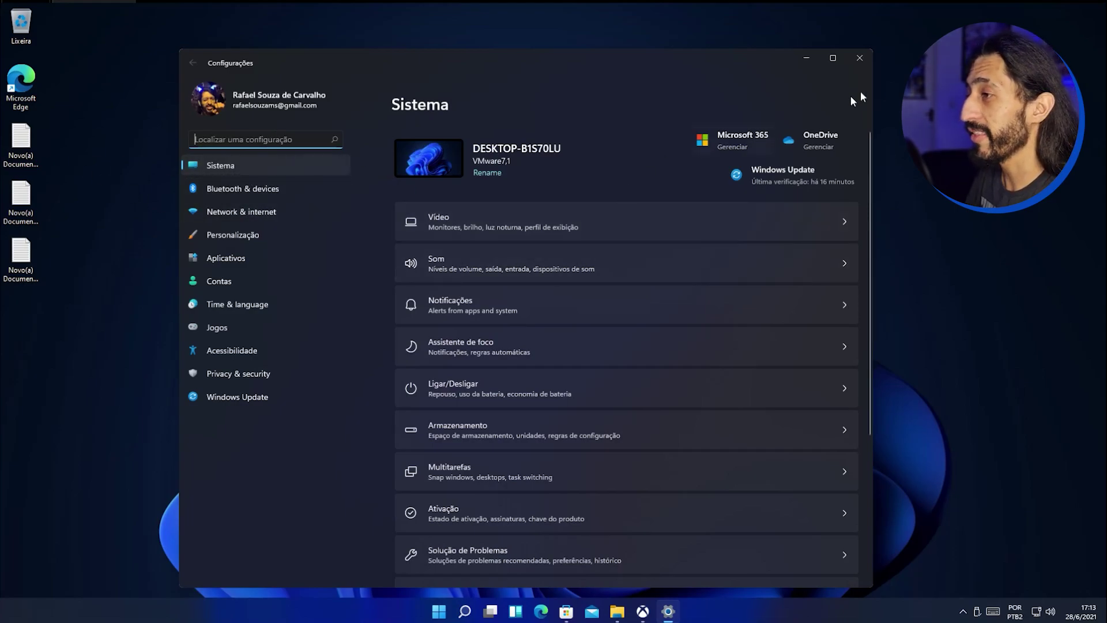
left_click(839, 57)
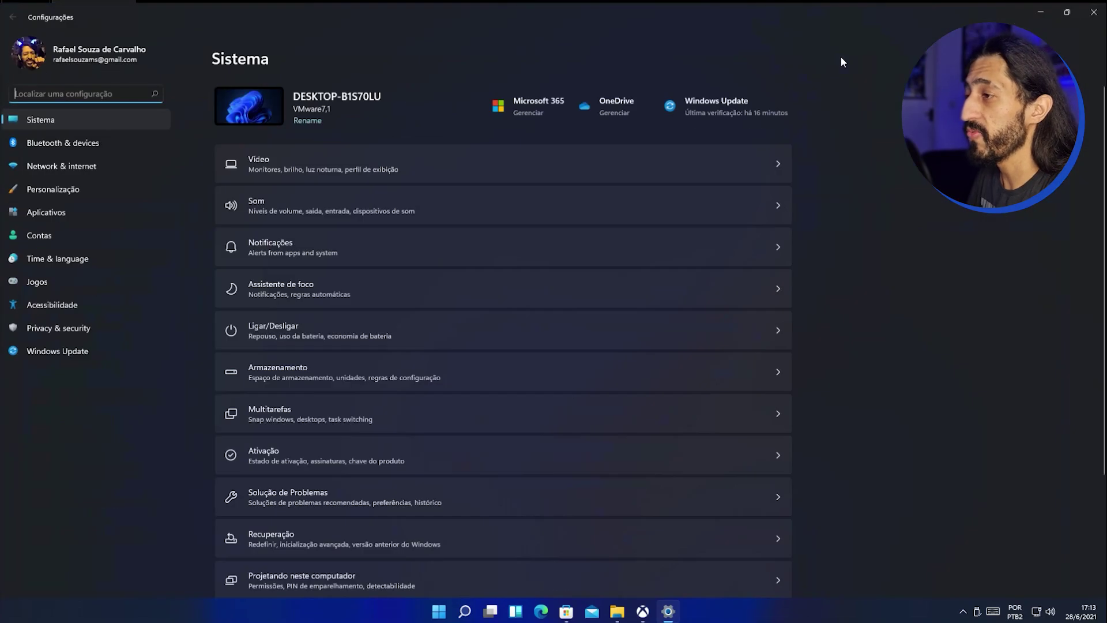
scroll(503, 289, "down", 3)
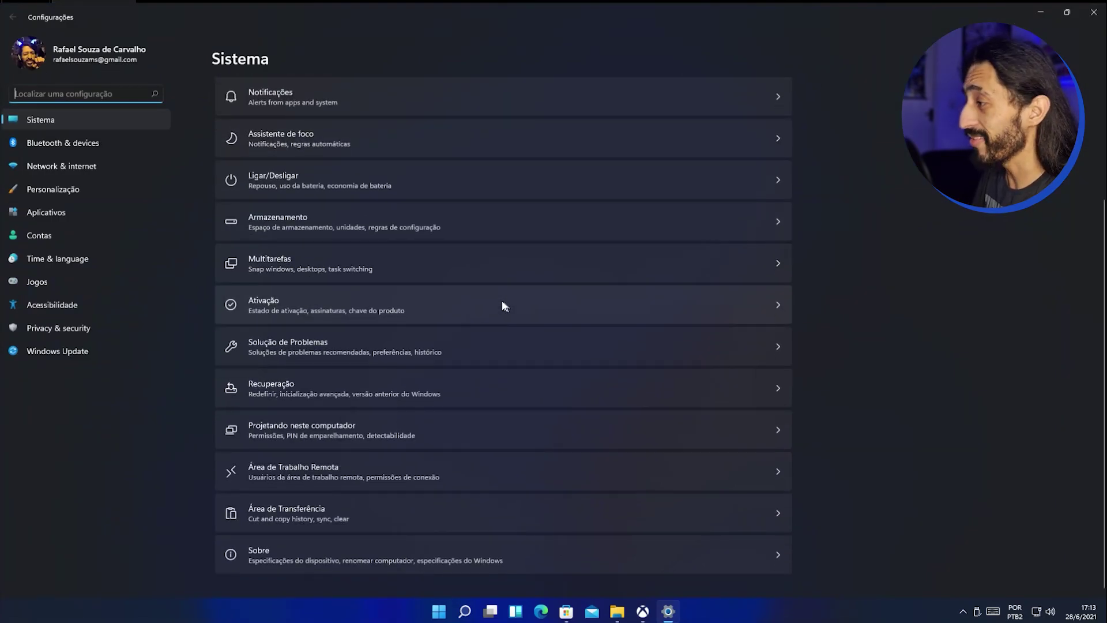
scroll(502, 302, "up", 3)
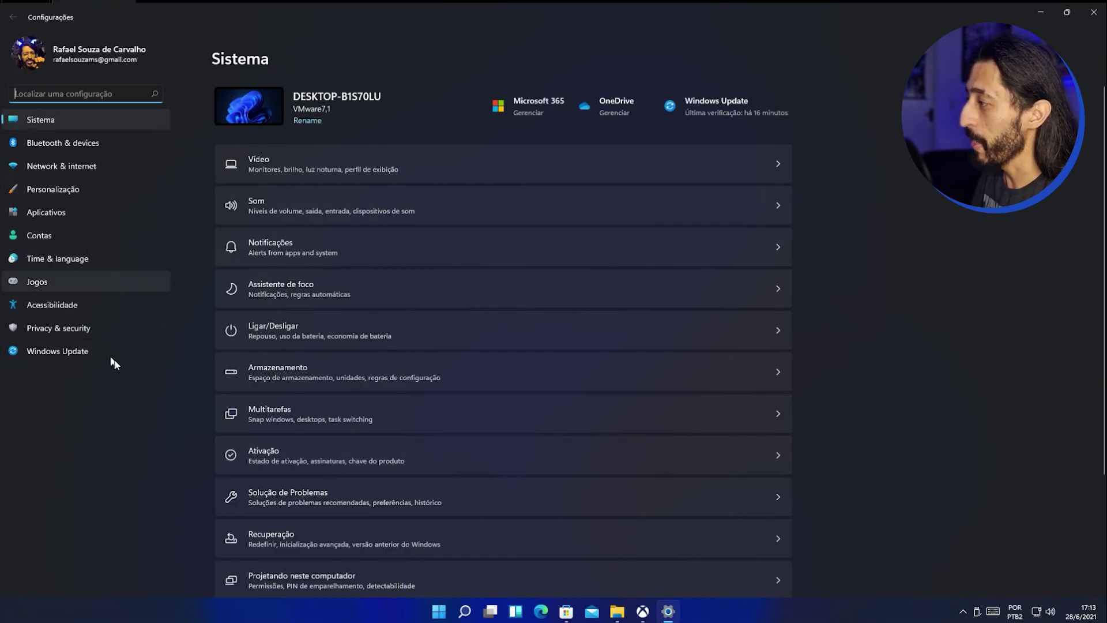
- Examine the Vídeo settings, including Advanced display and Vários monitores, and return to the Sistema page
left_click(323, 169)
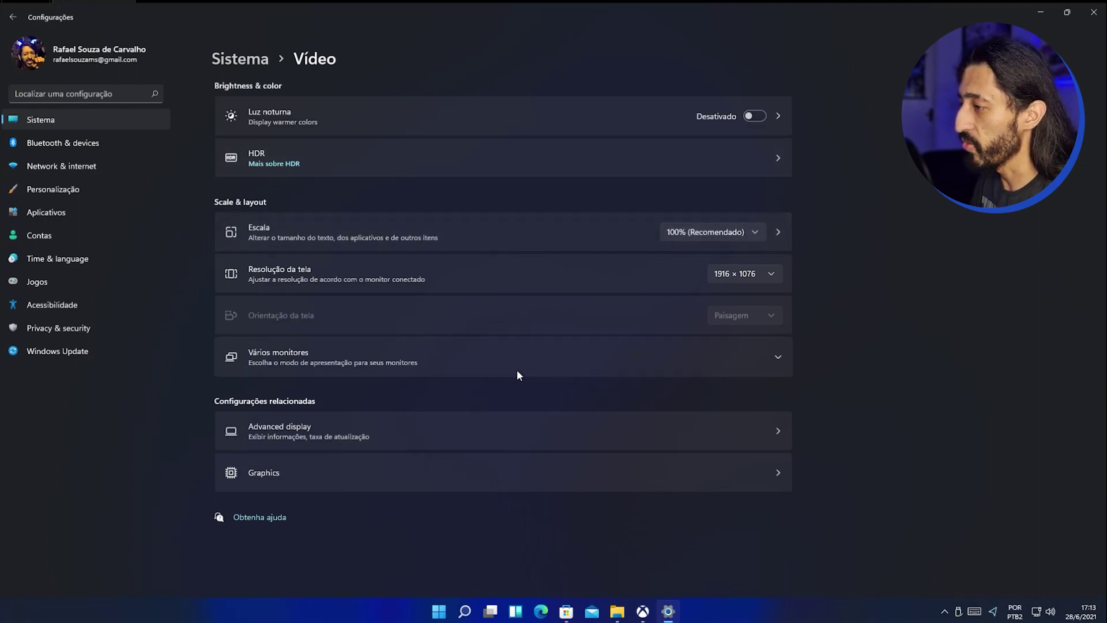
left_click(500, 433)
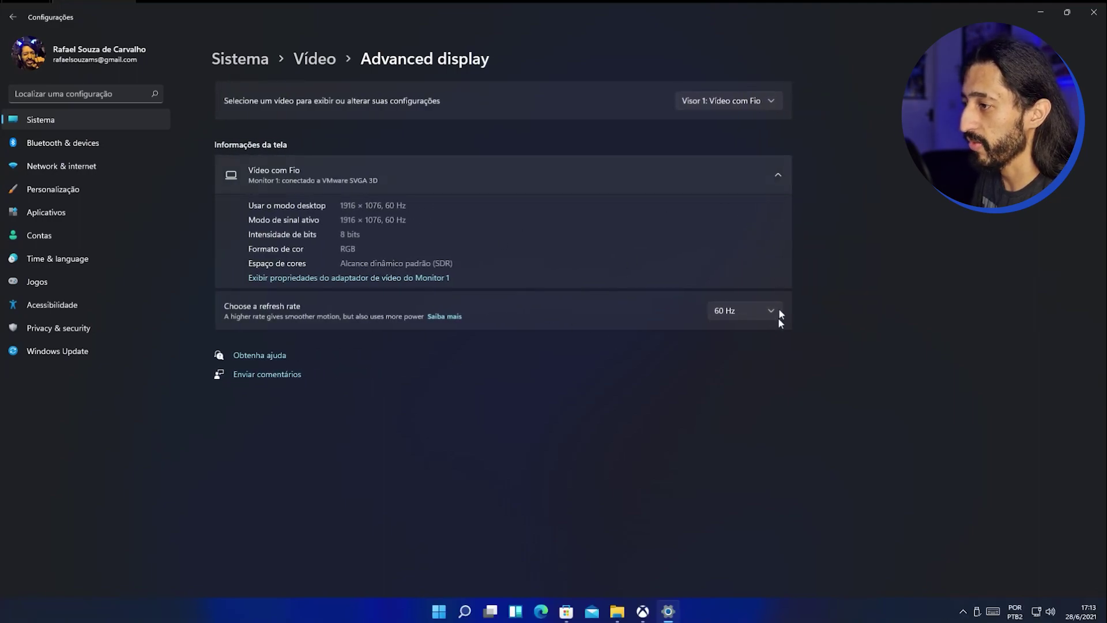
left_click(320, 60)
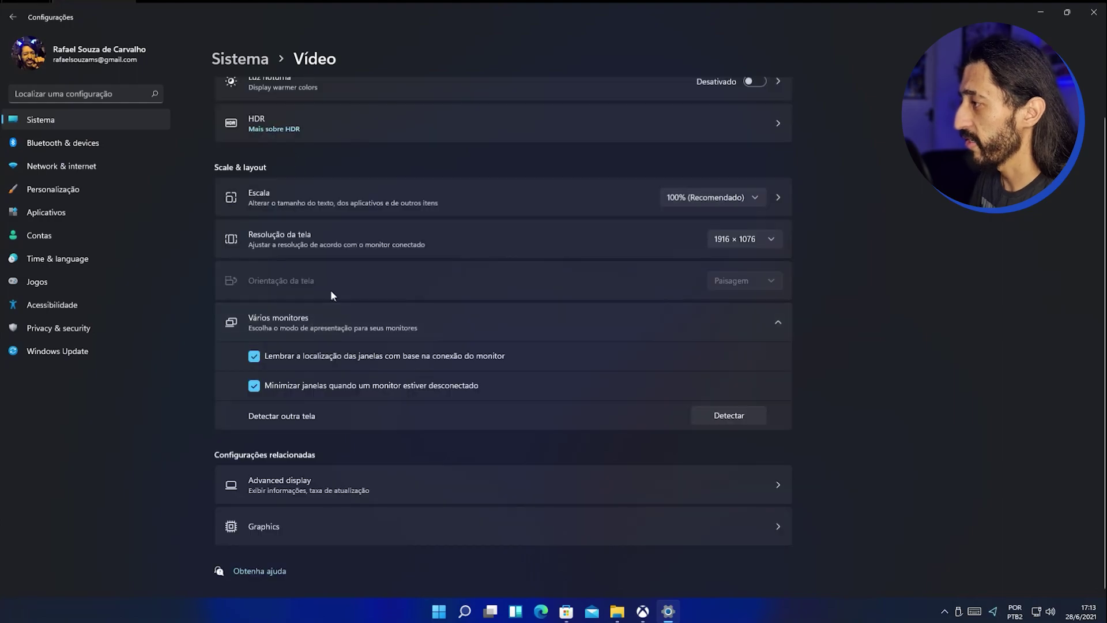
scroll(306, 369, "up", 1)
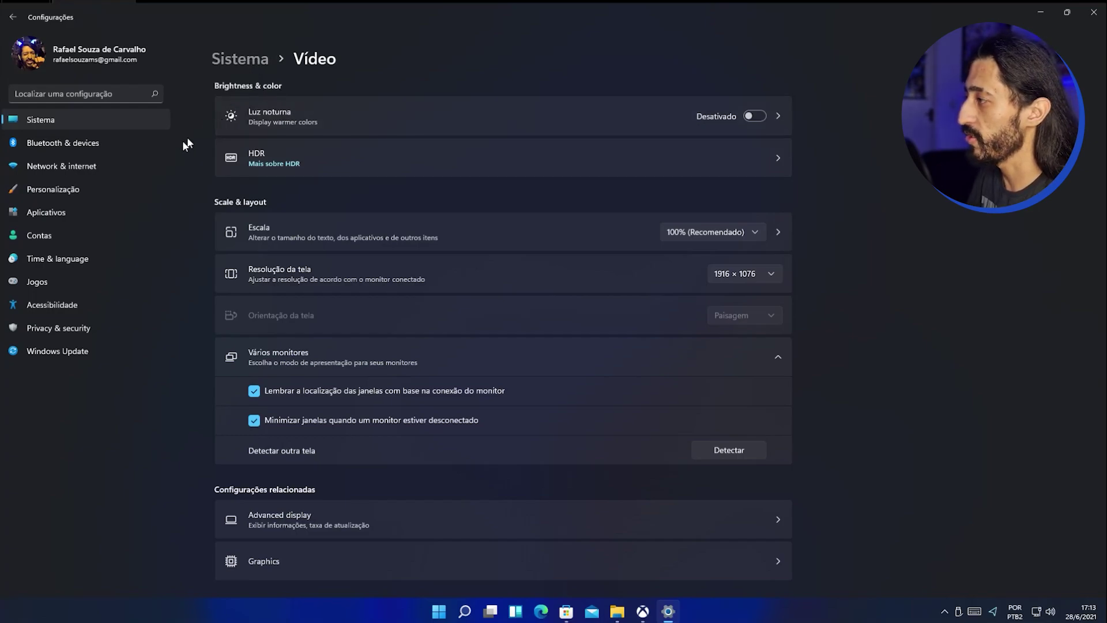
key("alt+Left")
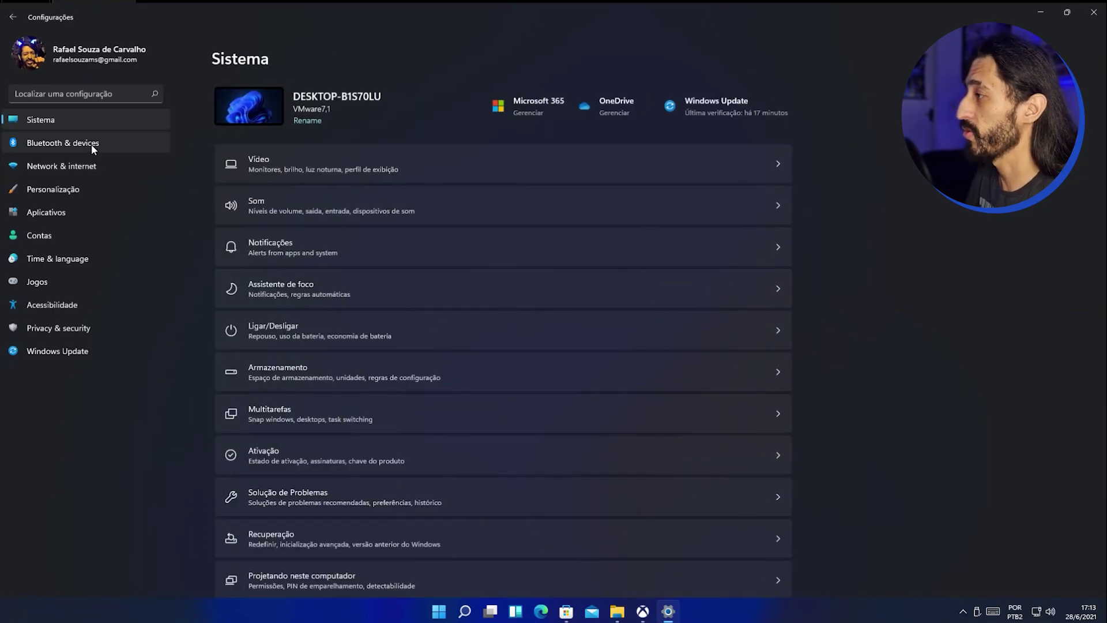
- View the Bluetooth & devices page and the Ethernet details under Network & internet
left_click(81, 145)
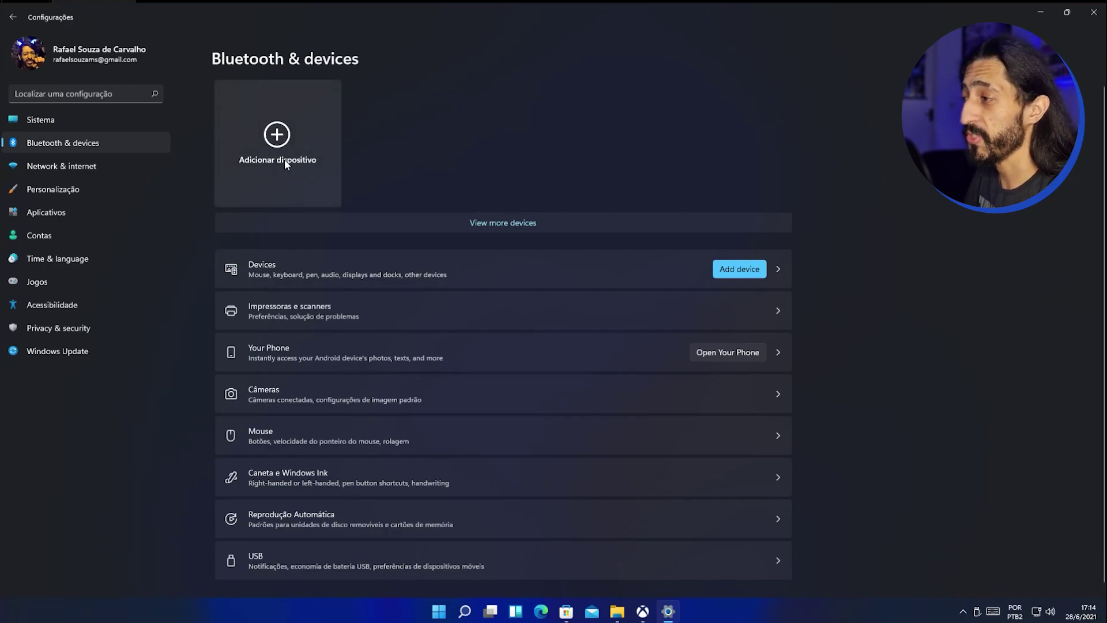
left_click(107, 163)
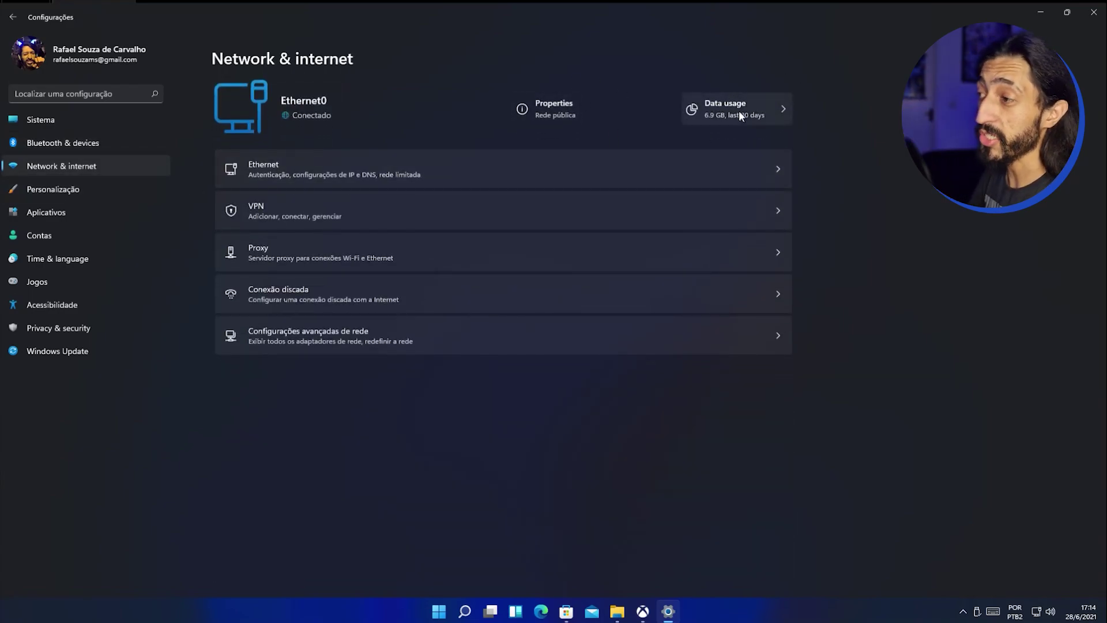
left_click(685, 170)
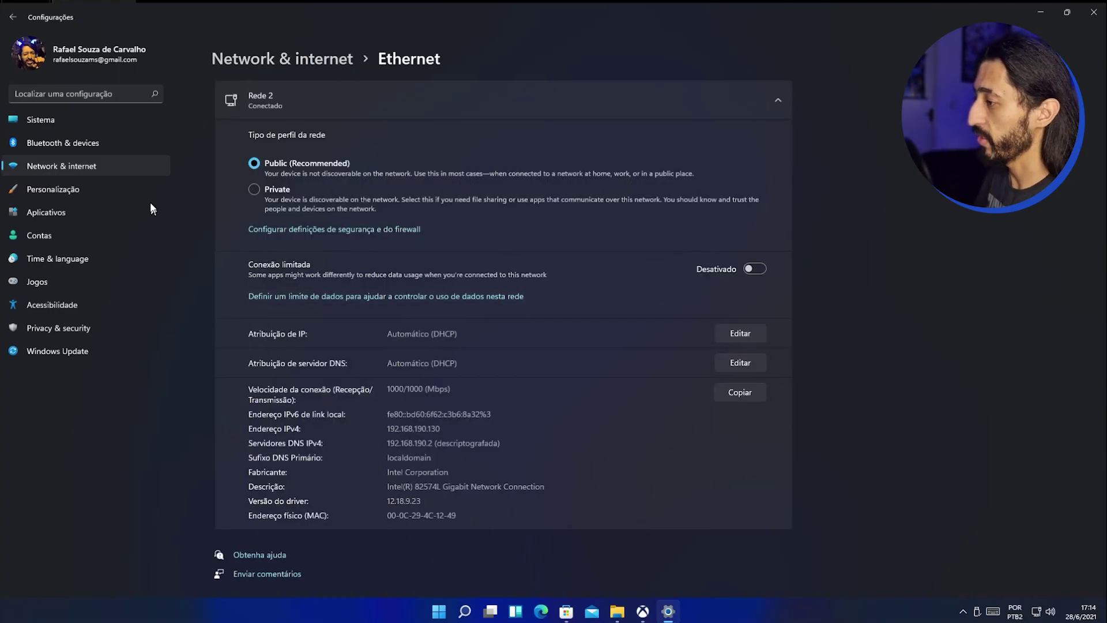
- Examine the device and Windows specifications on the Sobre page of the Sistema settings
left_click(90, 122)
scroll(303, 354, "down", 3)
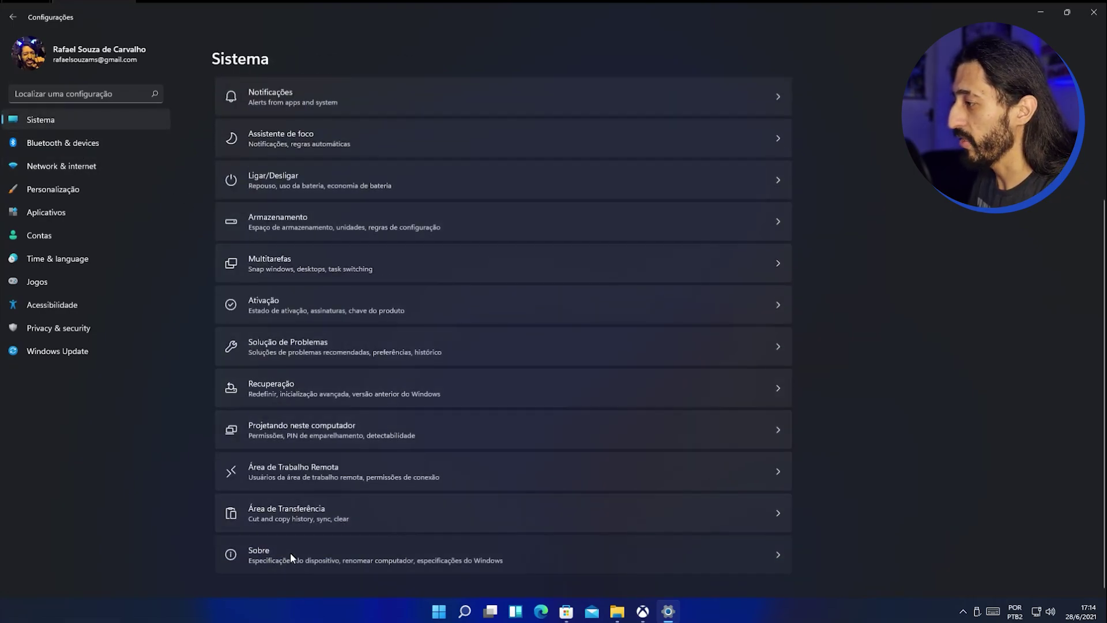
left_click(289, 552)
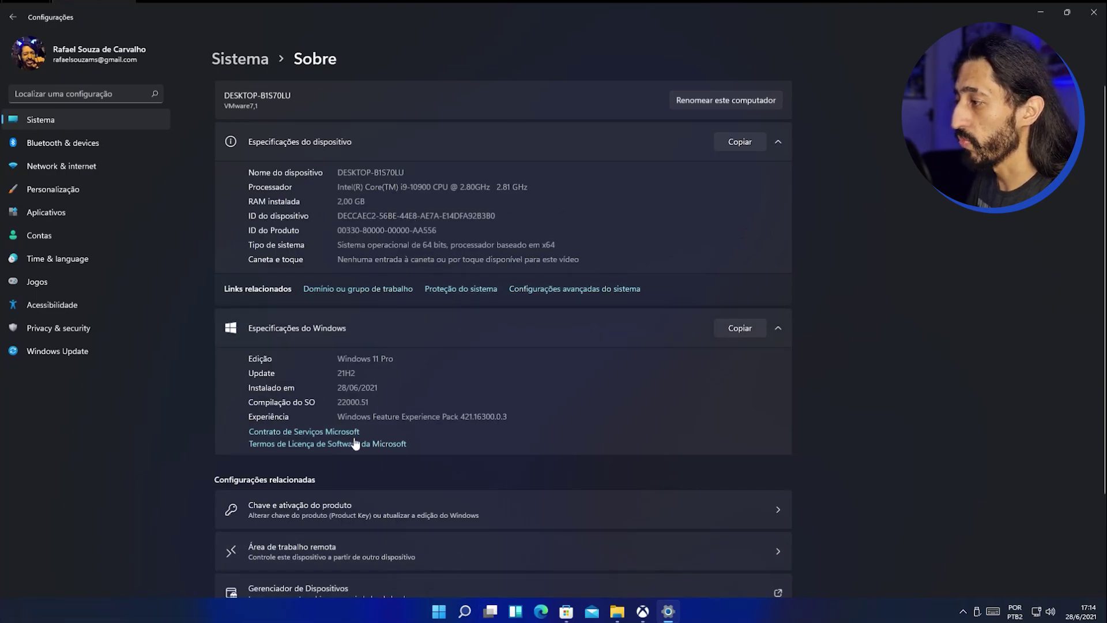
scroll(353, 372, "down", 3)
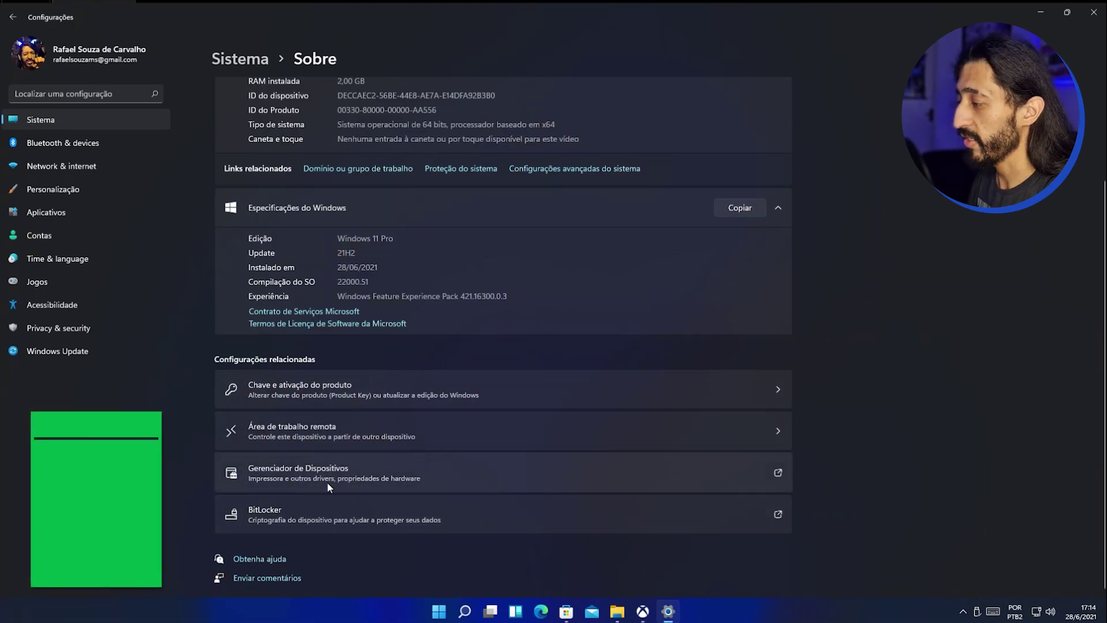
scroll(327, 490, "up", 3)
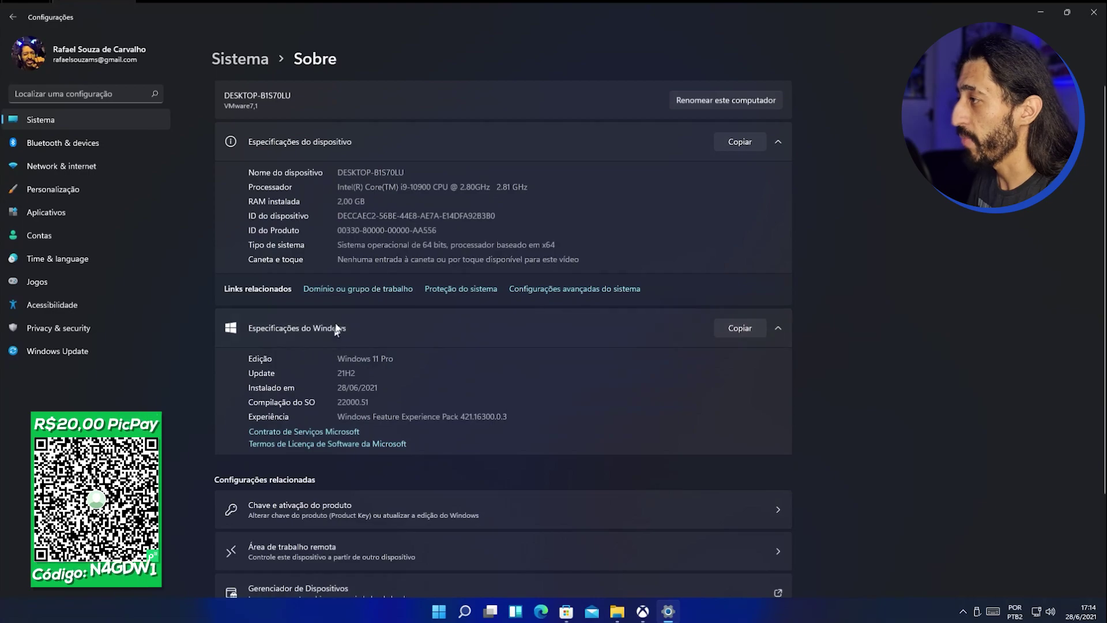
- Open Personalização, restore the Configurações window to a smaller size and apply the light theme with the grey flower wallpaper
left_click(95, 192)
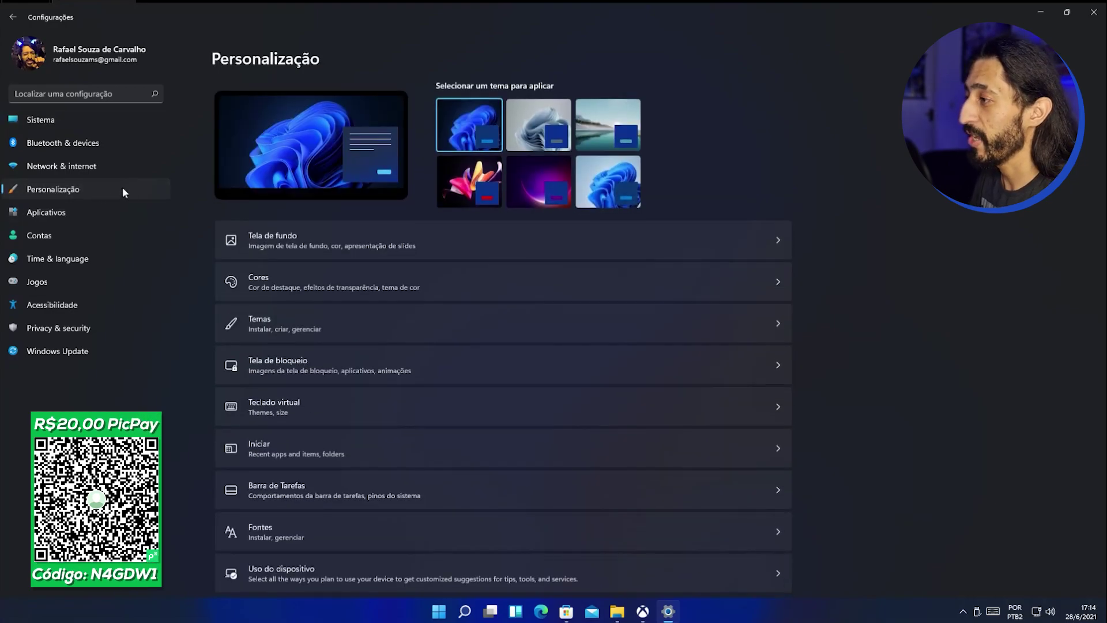
double_click(664, 13)
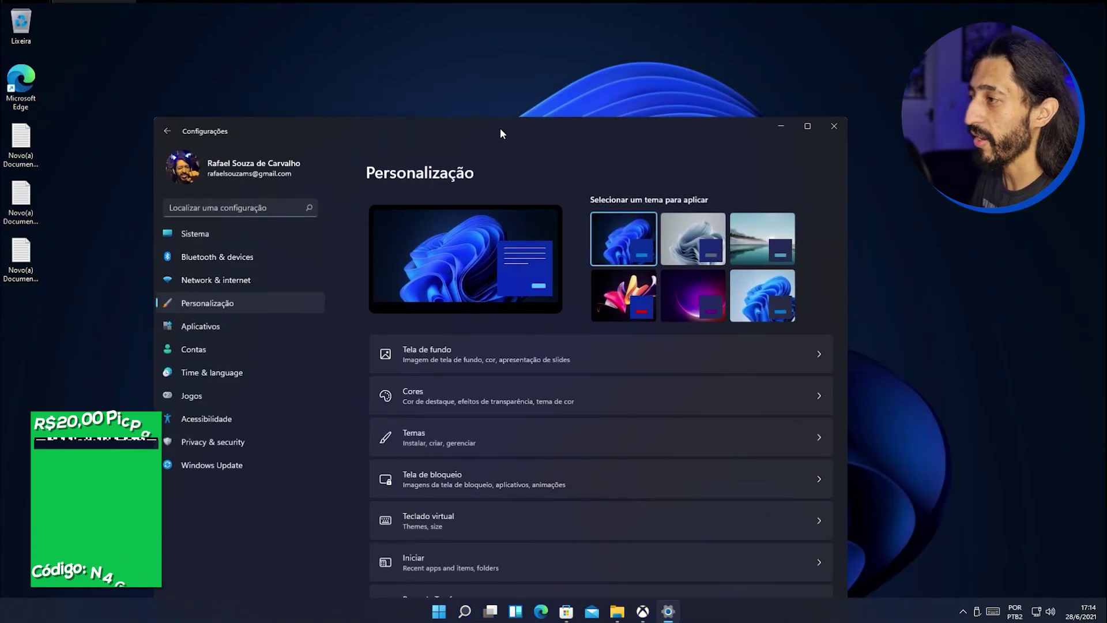
mouse_move(422, 58)
left_mouse_down()
mouse_move(396, 32)
mouse_move(442, 56)
left_mouse_up()
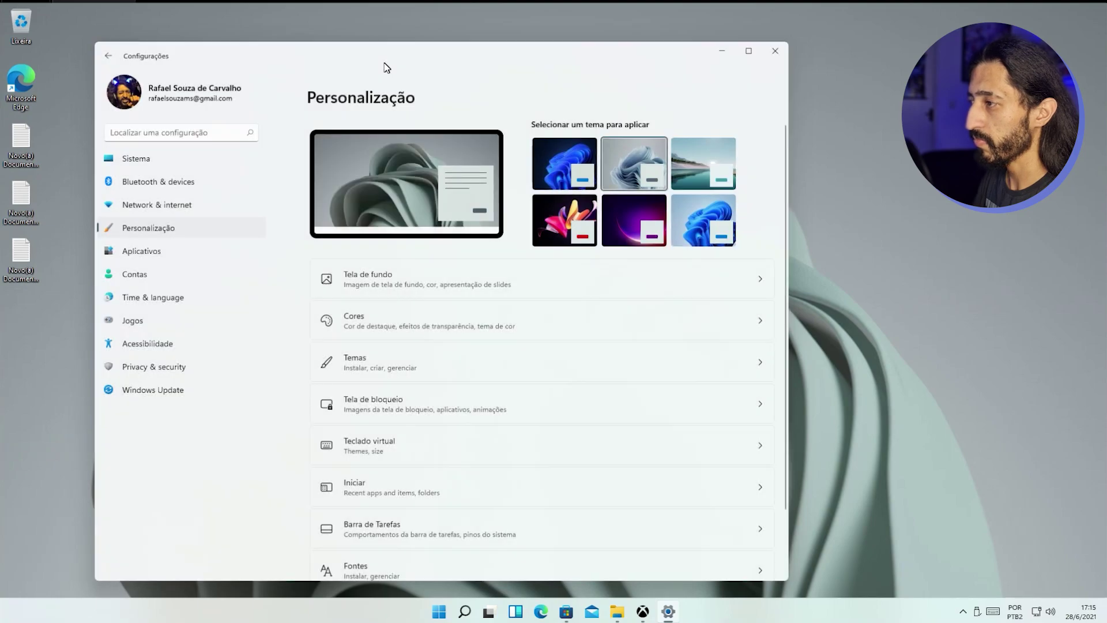
- View File Explorer in the light theme beside the Configurações window, close the Downloads window and open a new Explorer window
left_click(616, 612)
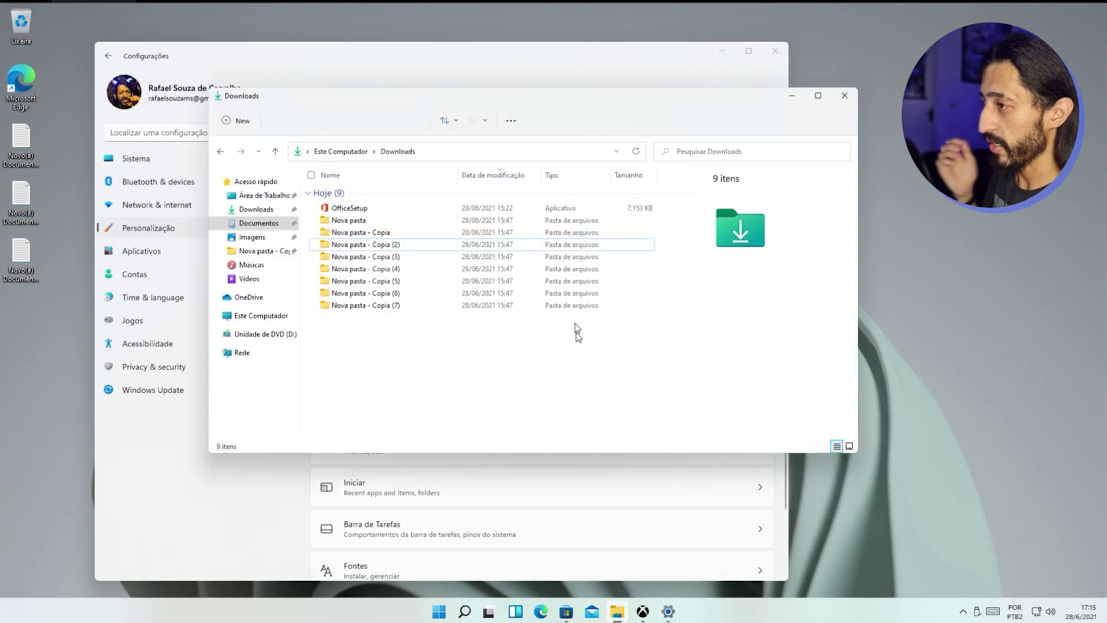
left_click_drag(602, 105, 829, 175)
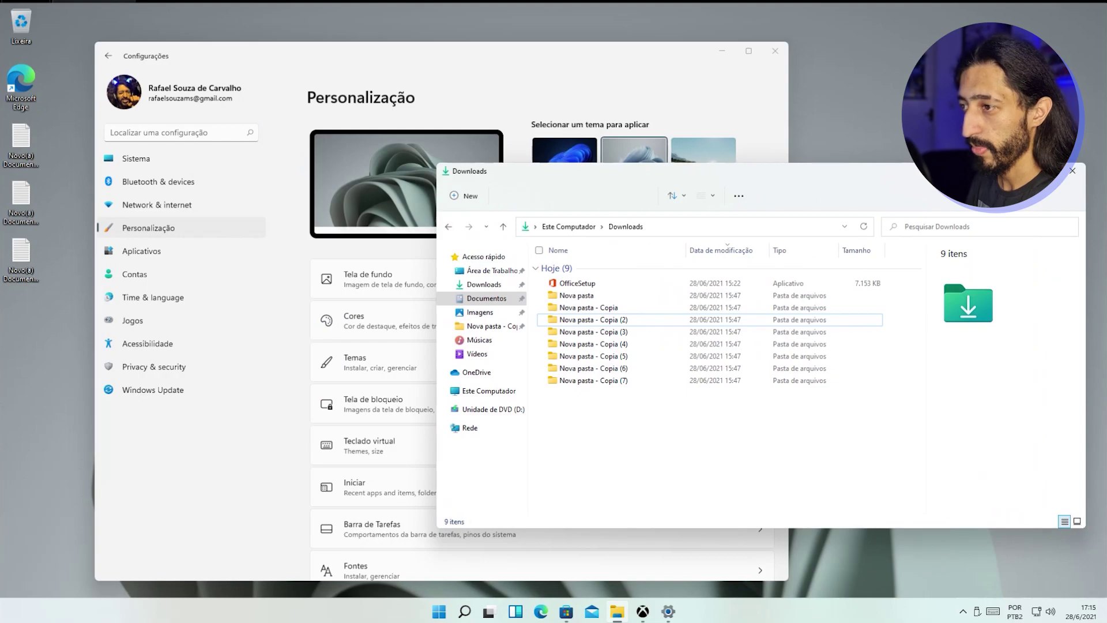
left_click(1066, 180)
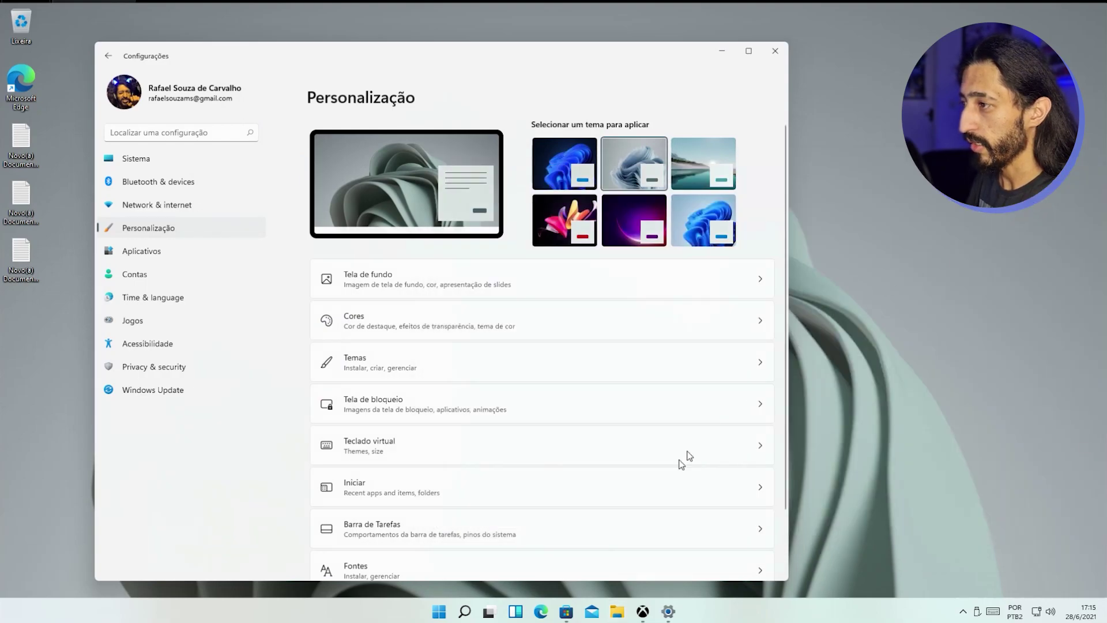
left_click(618, 612)
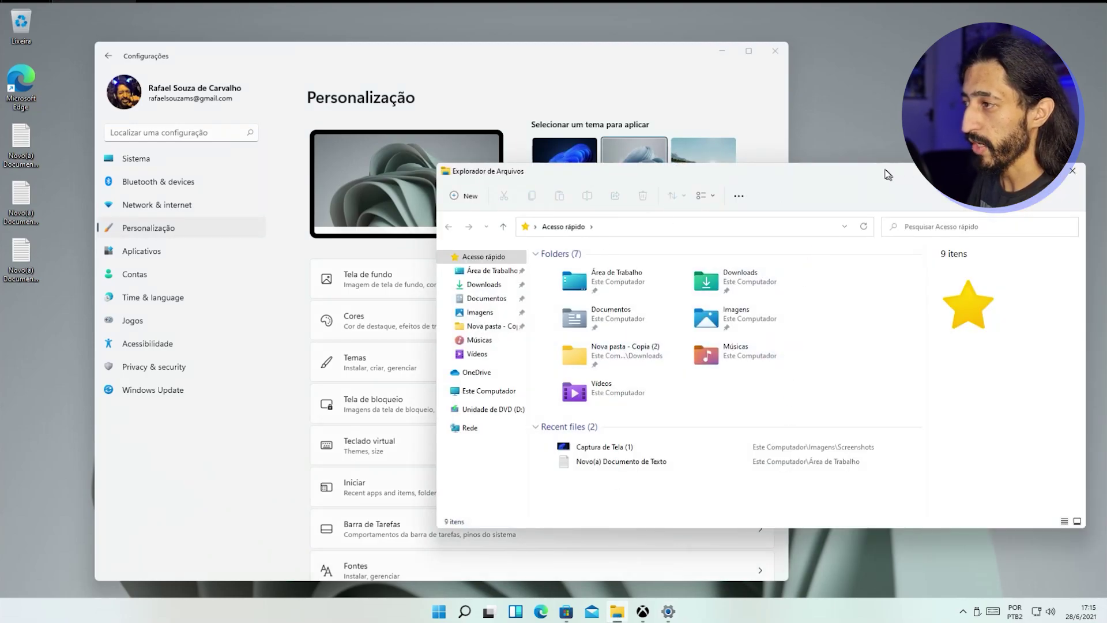
- Return to the Personalização page, apply the dark Brilho theme and look through the page
left_click(704, 77)
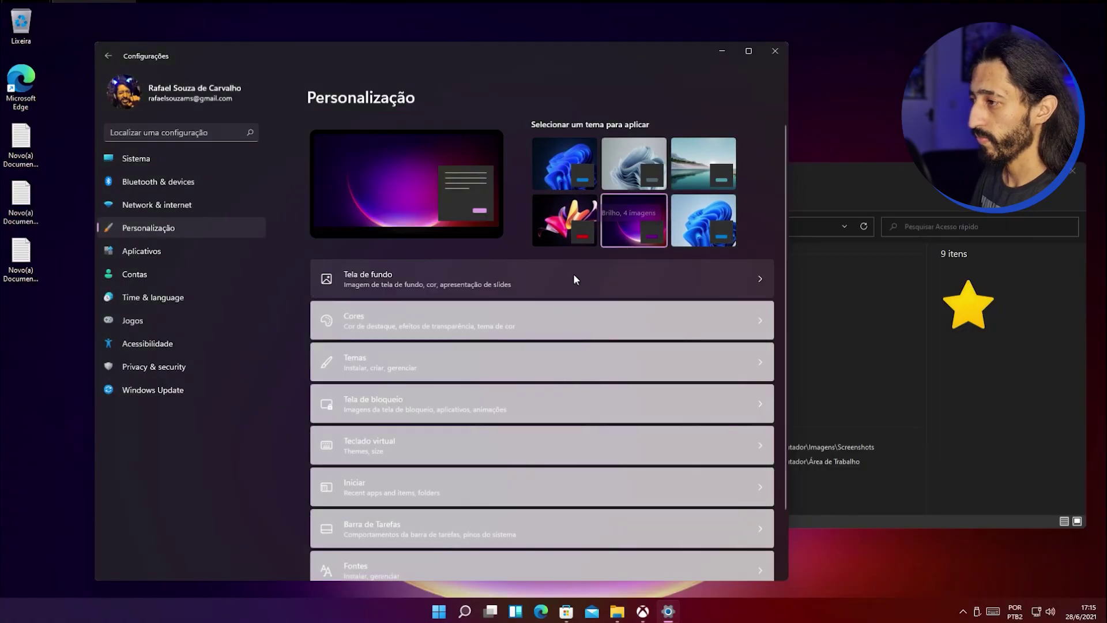
scroll(584, 461, "down", 2)
scroll(575, 472, "up", 3)
- Bring File Explorer forward to view it in the dark theme, move it over the Configurações window and minimize it
left_click(865, 386)
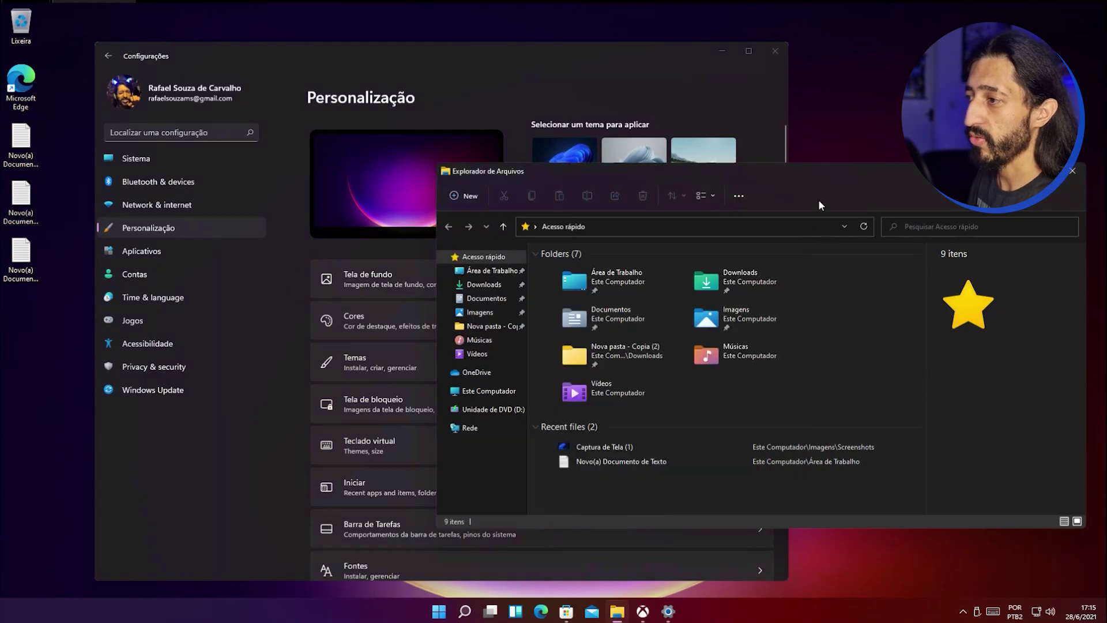
left_click_drag(832, 182, 678, 223)
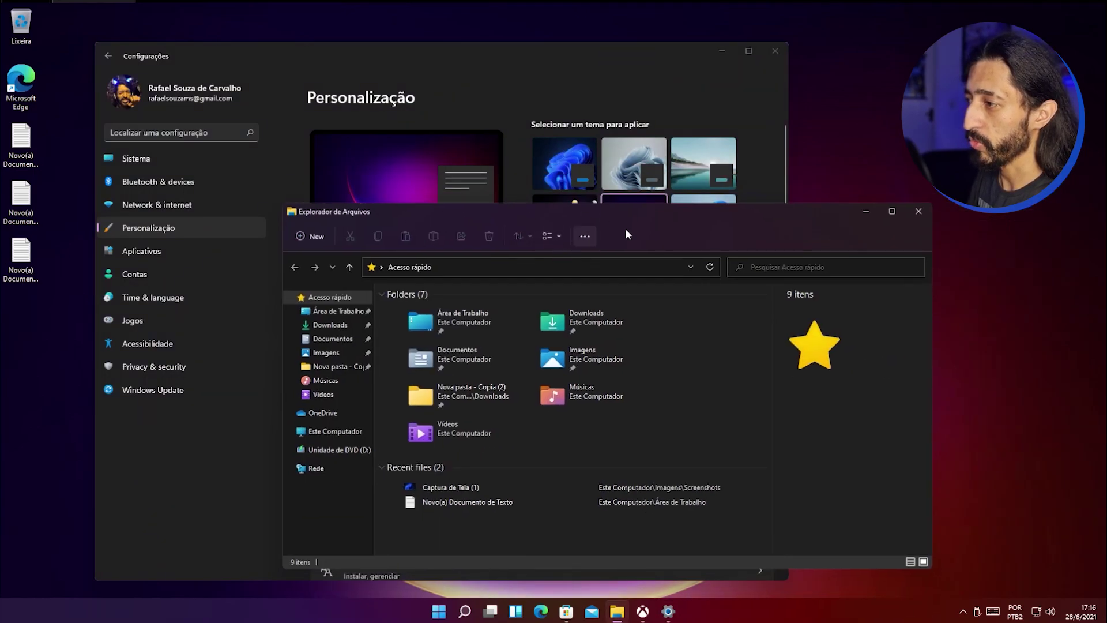
left_click(866, 211)
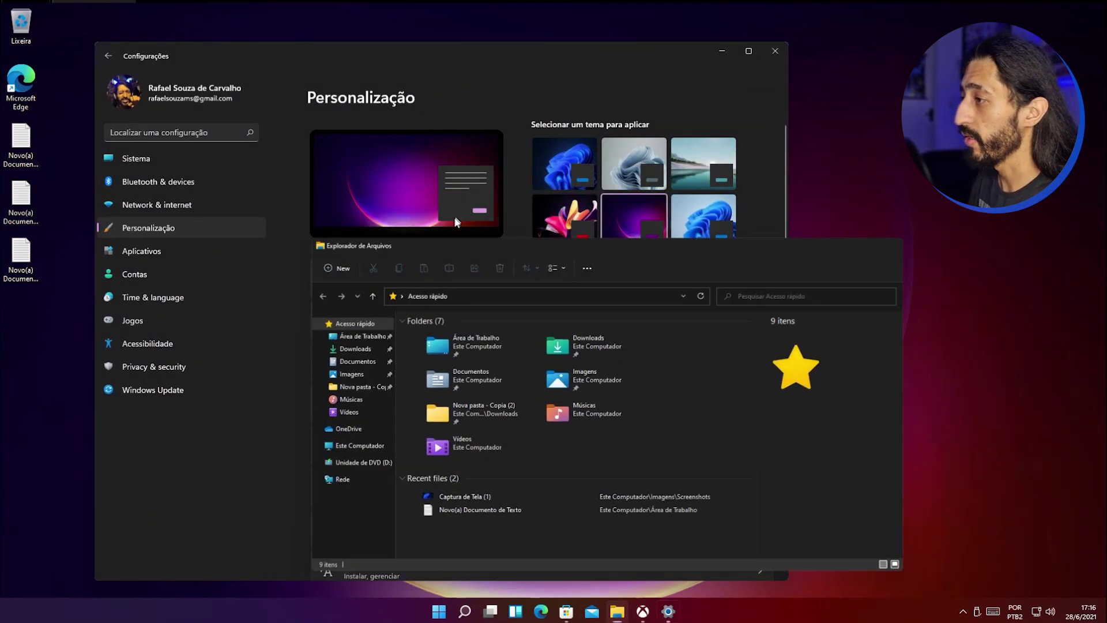
- Open the Folders options under Iniciar in Personalização and view the matching folder shortcuts in the Start menu
scroll(472, 406, "down", 2)
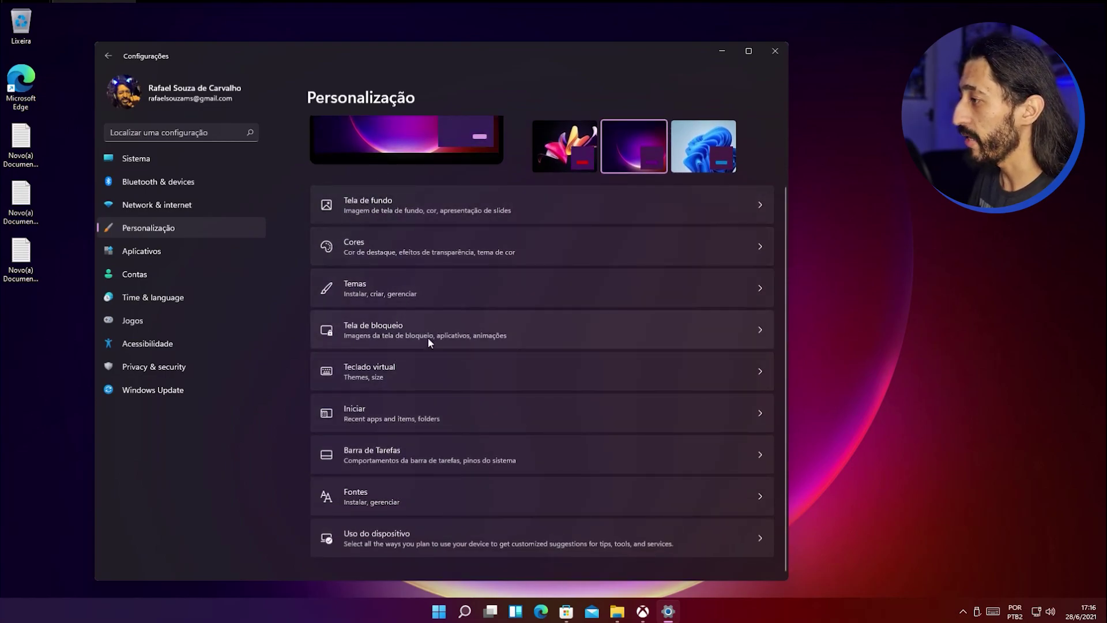
left_click(429, 425)
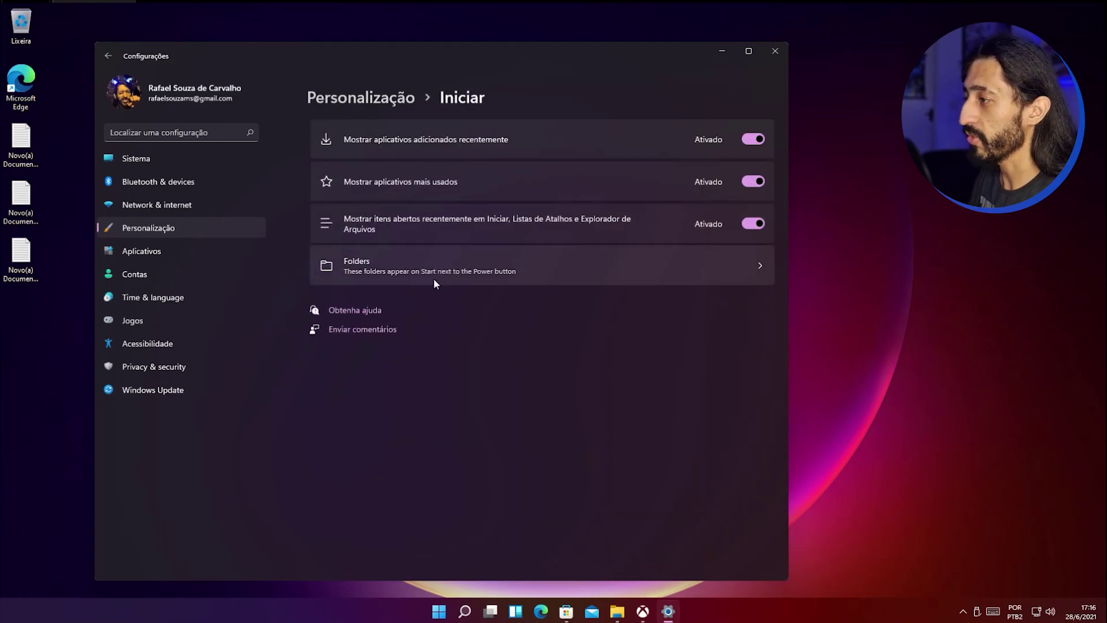
left_click(587, 271)
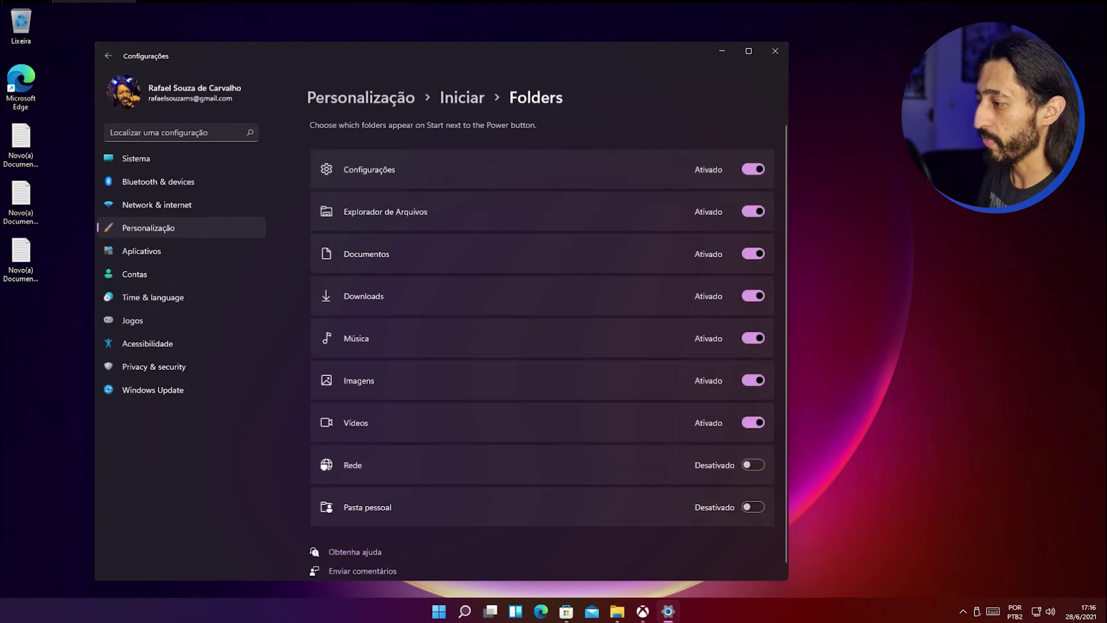
left_click(439, 611)
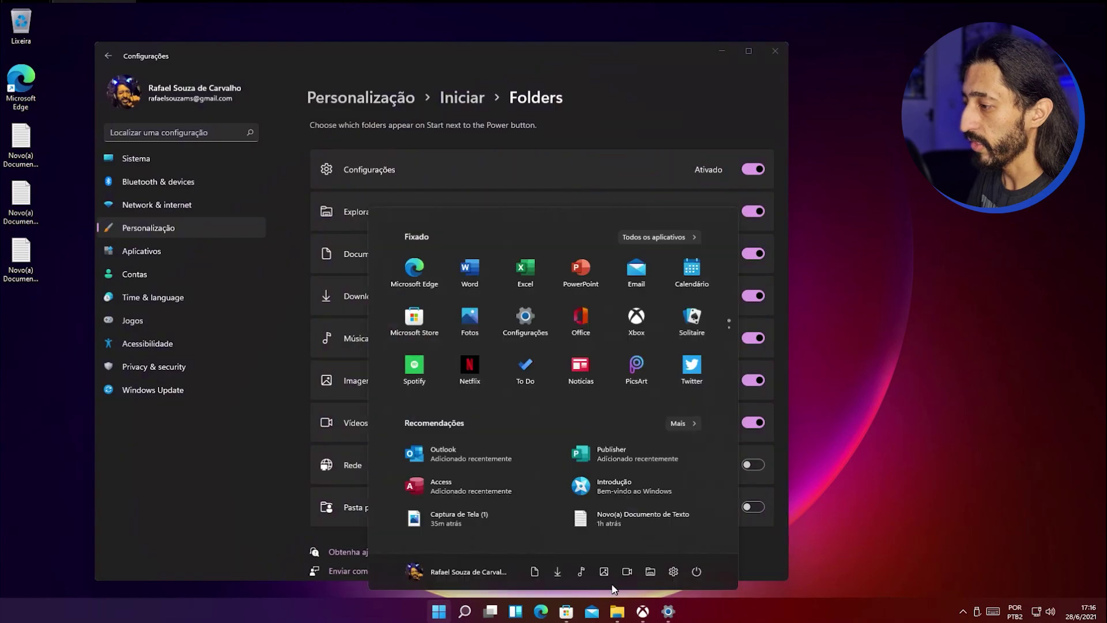
left_click(648, 103)
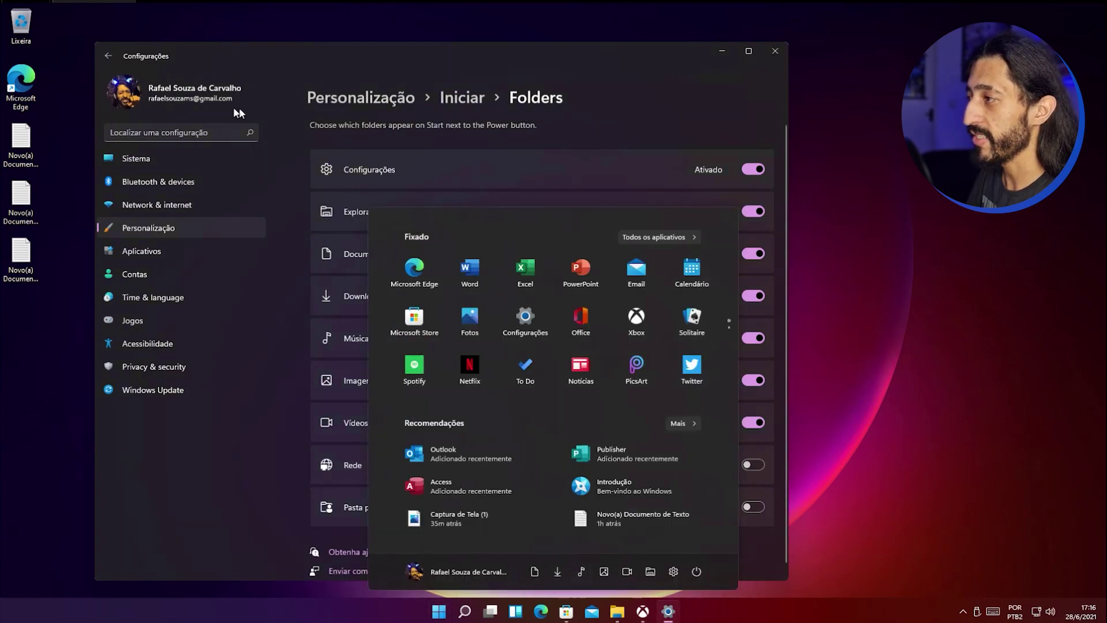
left_click(627, 143)
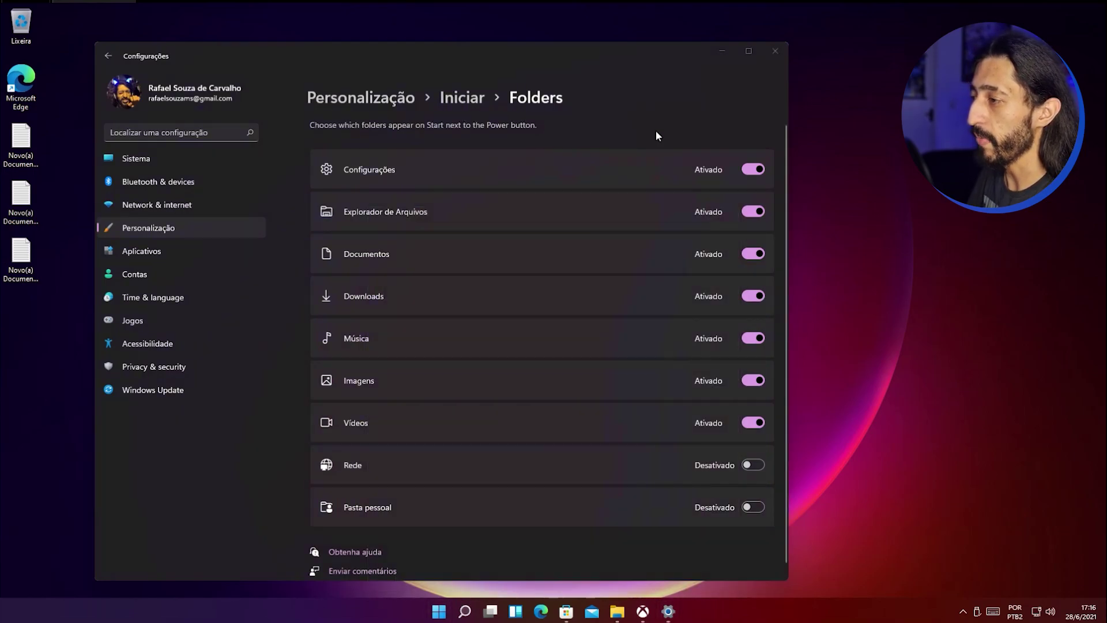
- In the Barra de Tarefas settings, turn off the Task view, Widgets and Search items, and turn Task view and Widgets back on
left_click(469, 99)
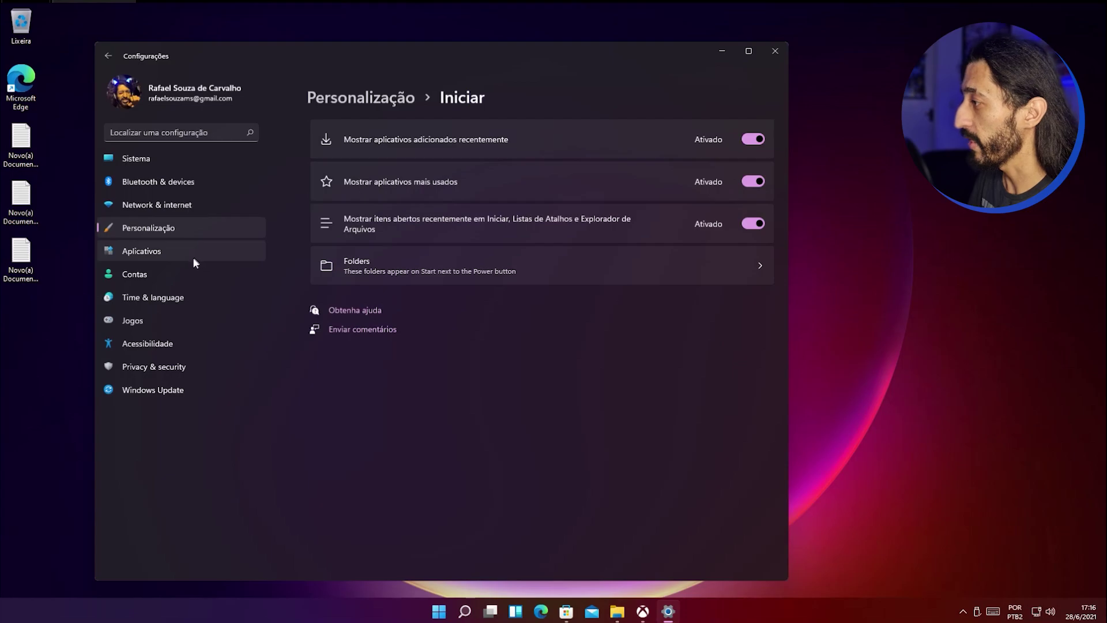
left_click(379, 99)
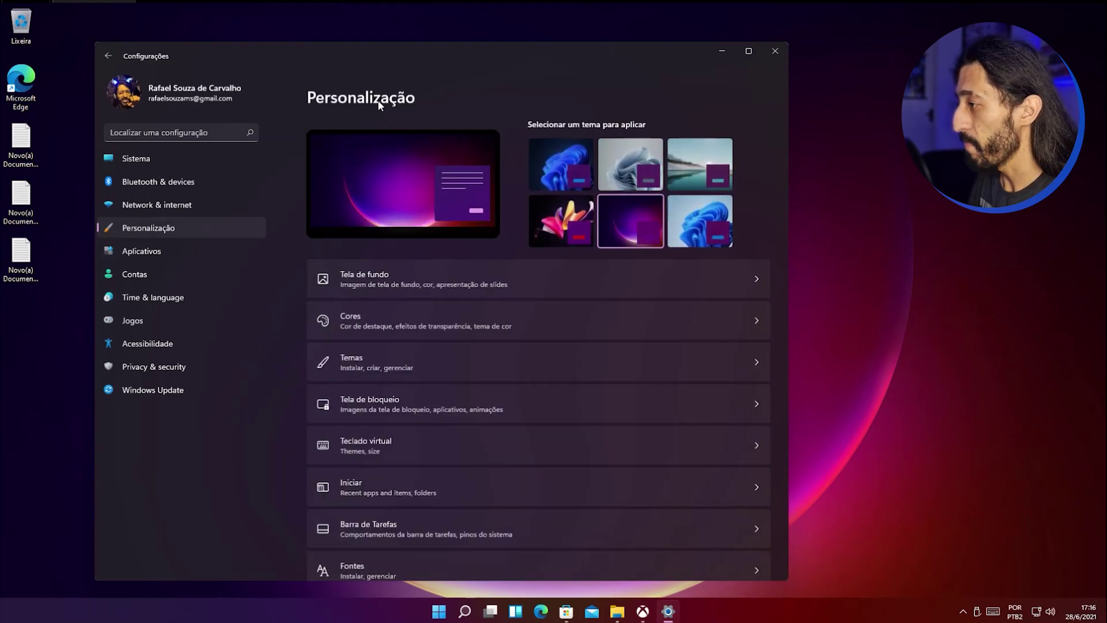
scroll(435, 407, "down", 2)
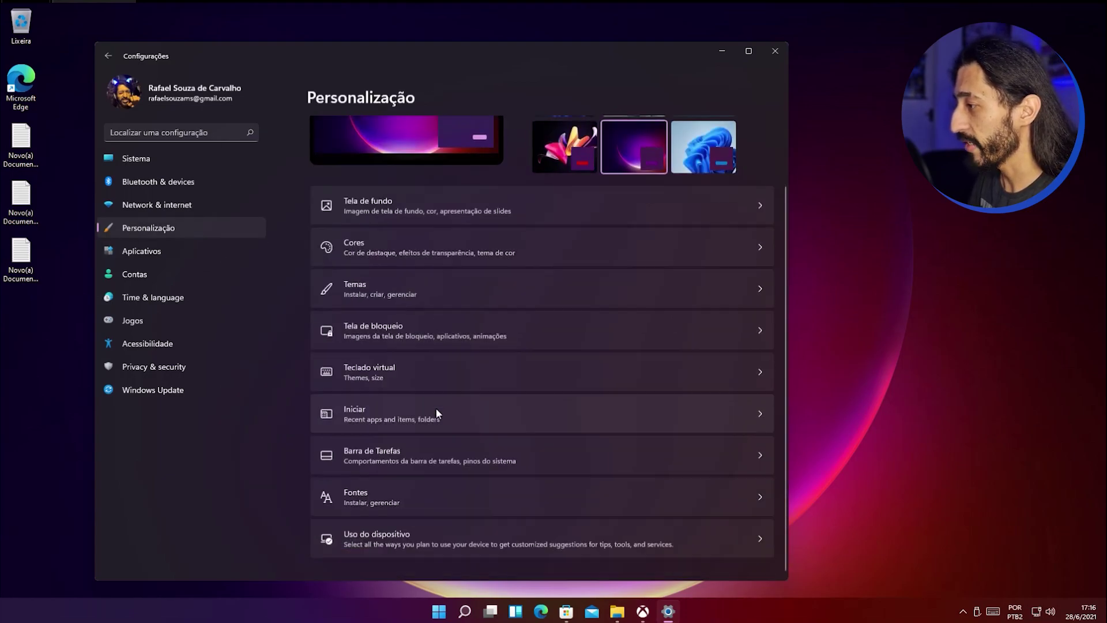
left_click(400, 455)
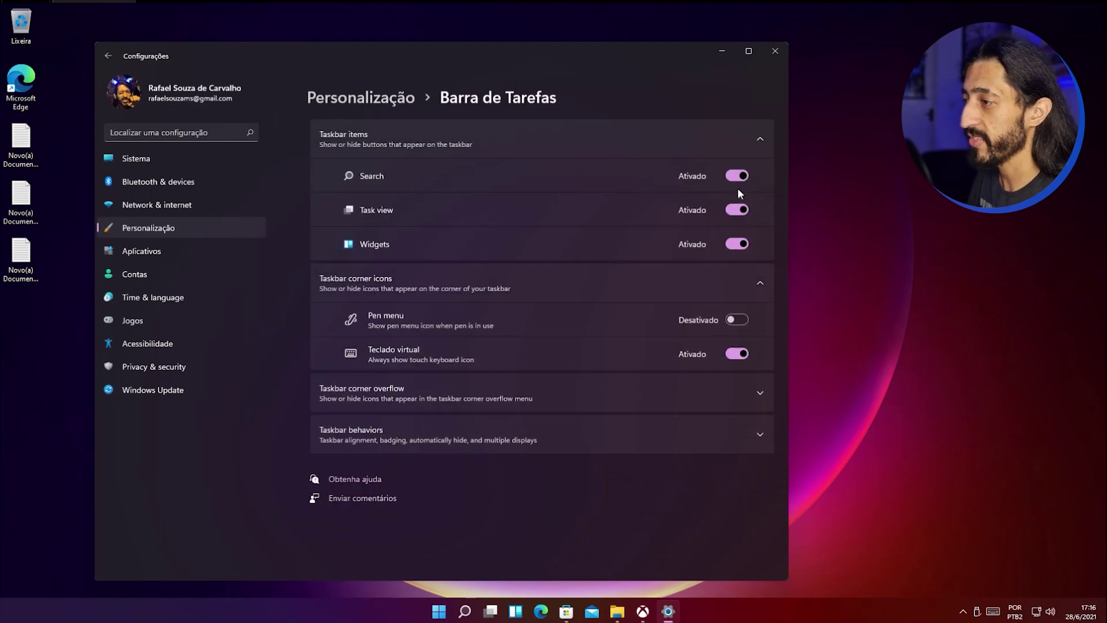
left_click(738, 209)
left_click(740, 244)
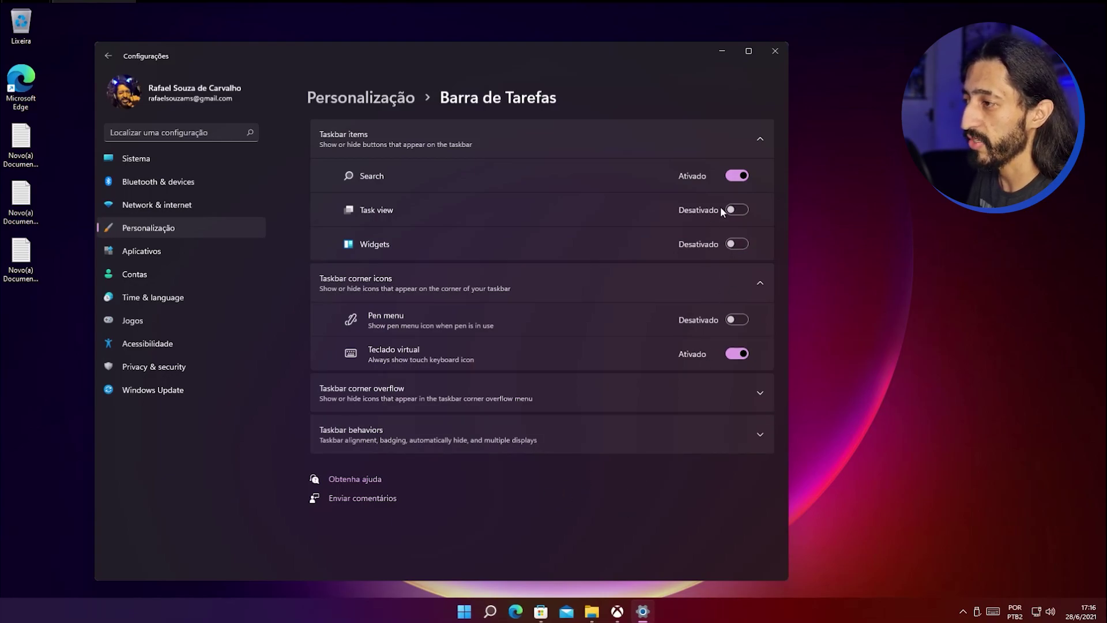
left_click(739, 175)
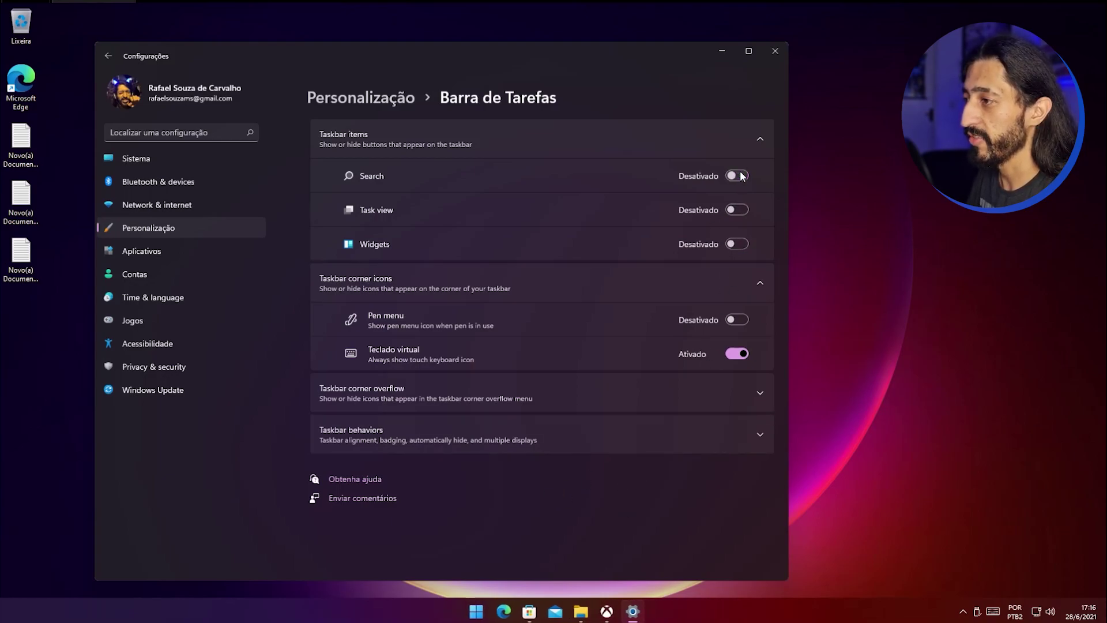
left_click(739, 212)
left_click(736, 244)
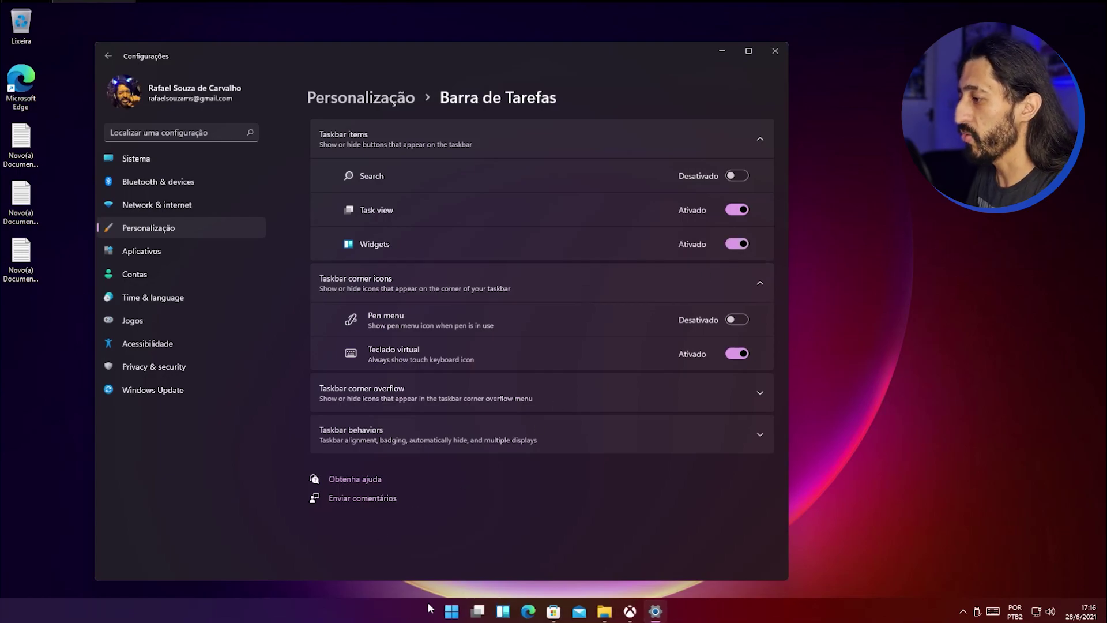
- Search for "testes" directly from the Start menu and close the search results
left_click(448, 610)
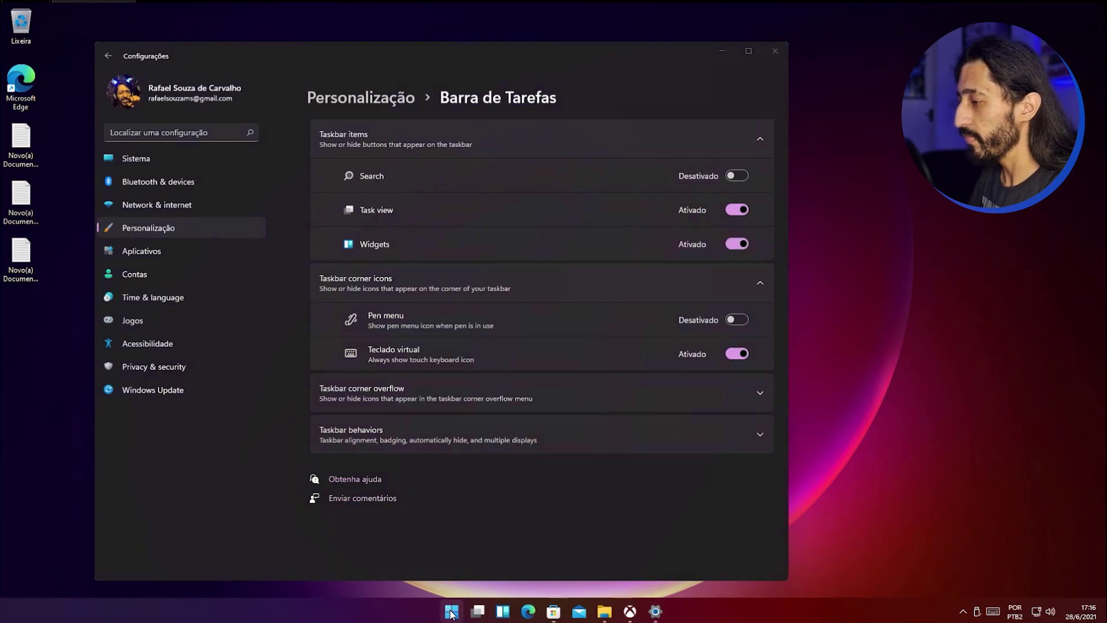
type("testes")
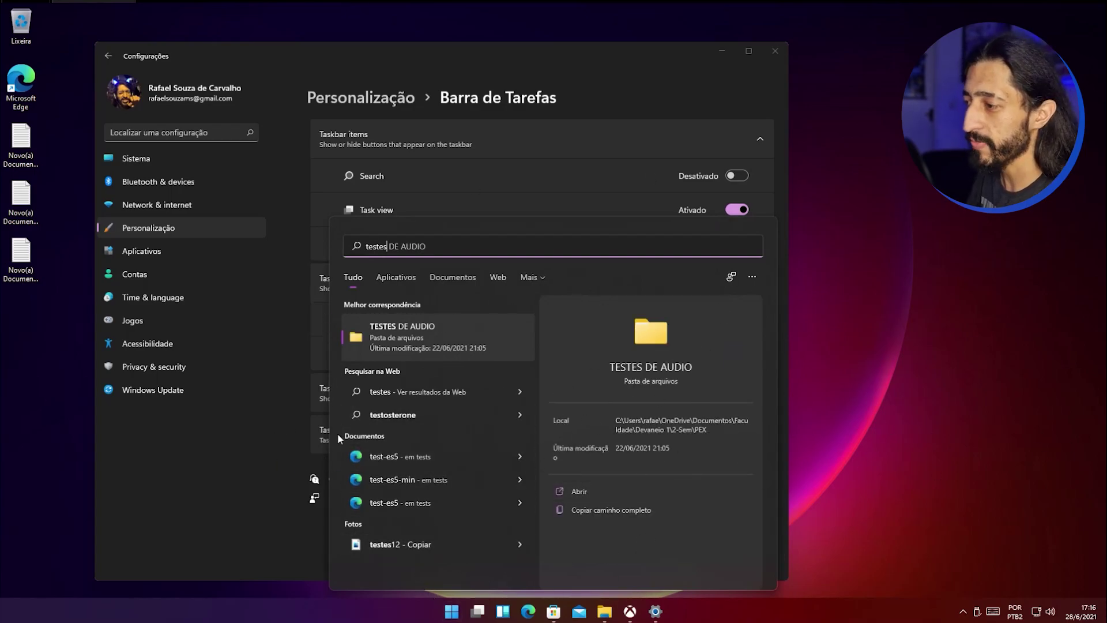
left_click(233, 537)
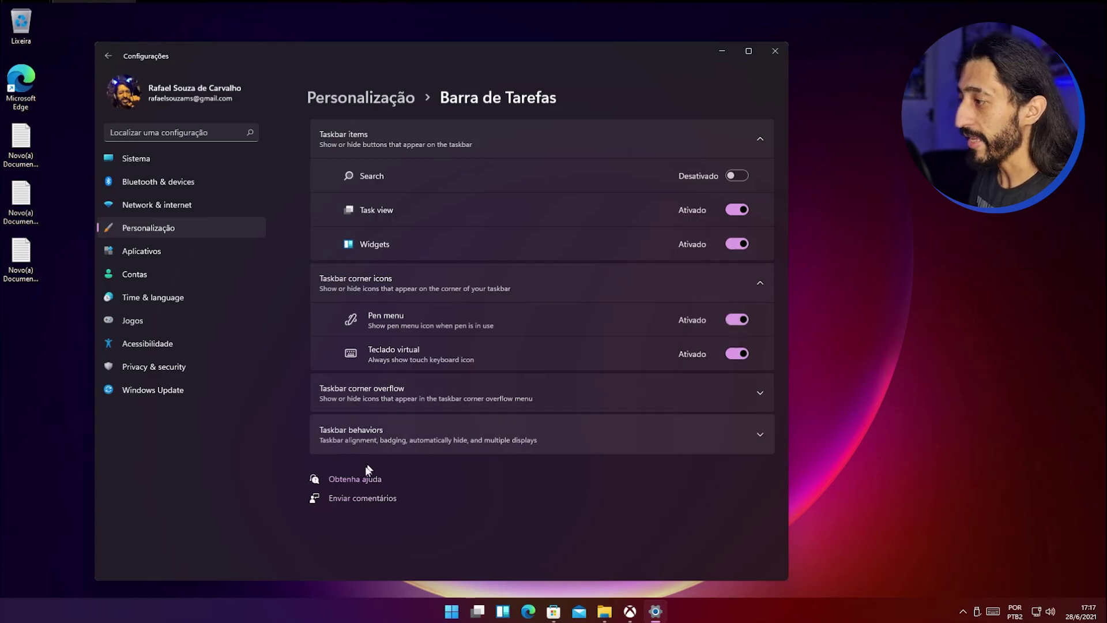
- In Taskbar behaviors, set the taskbar alignment to Esquerda, view the Start menu there, and set the alignment back to Centro
left_click(399, 441)
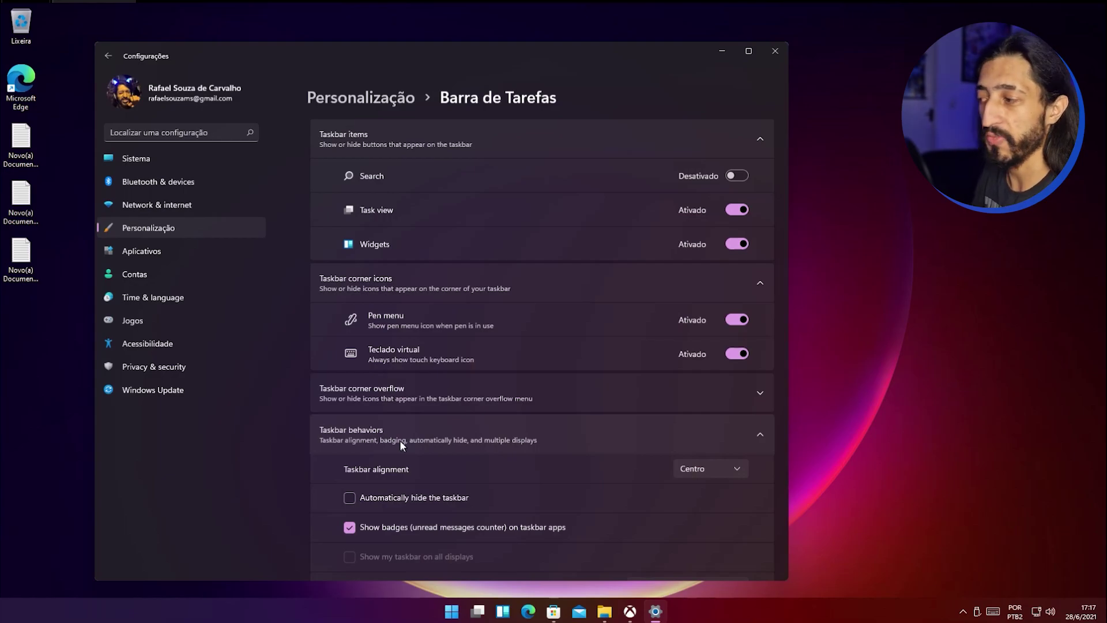
scroll(634, 357, "down", 2)
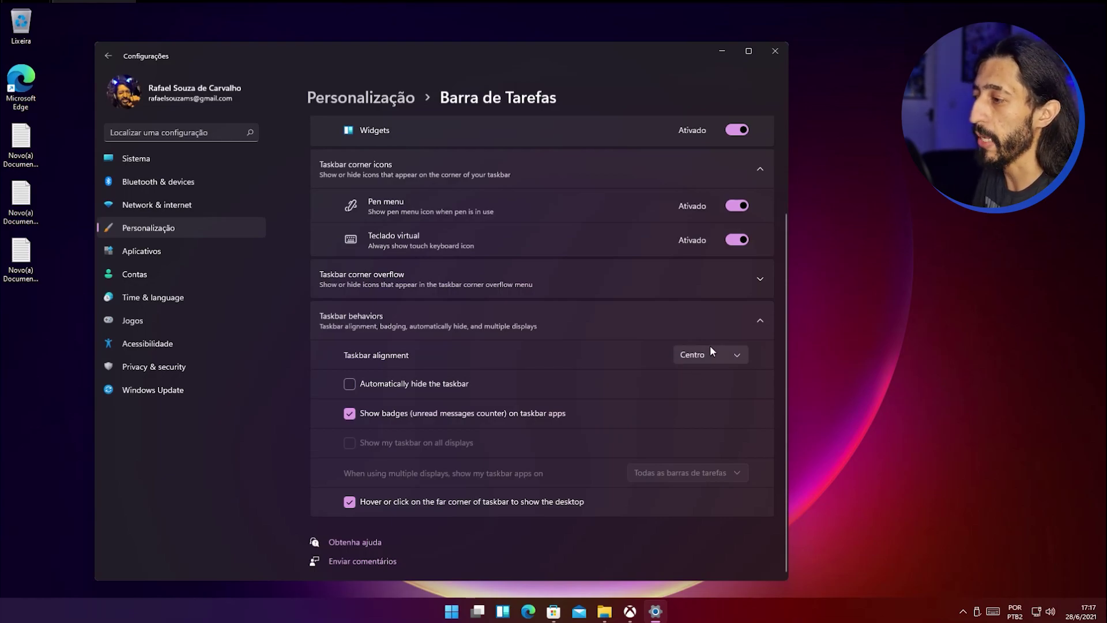
left_click(694, 360)
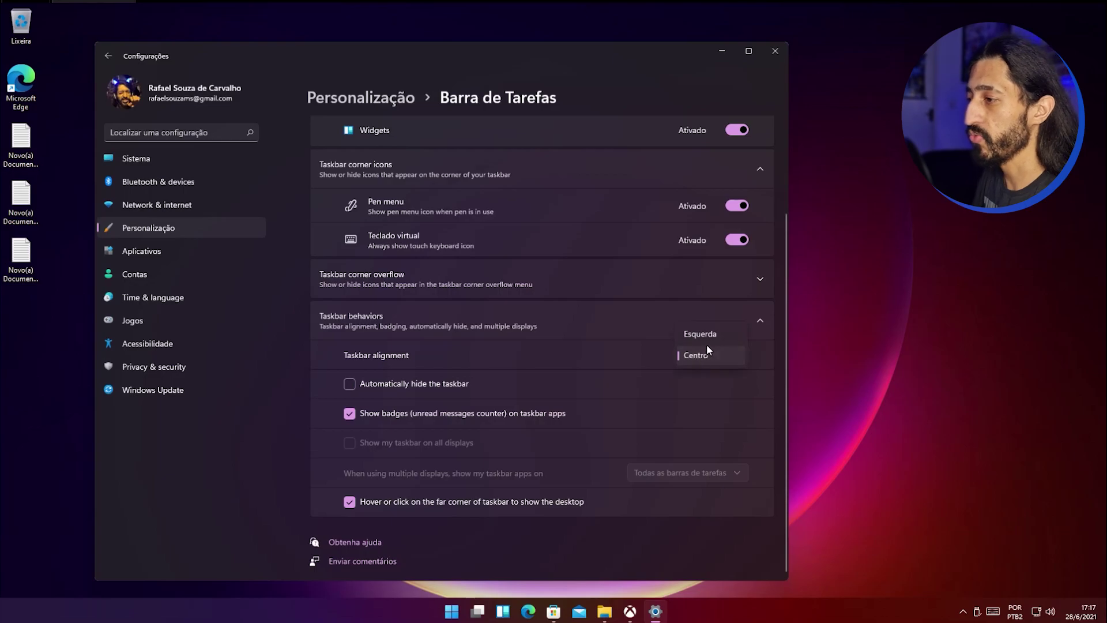
left_click(707, 337)
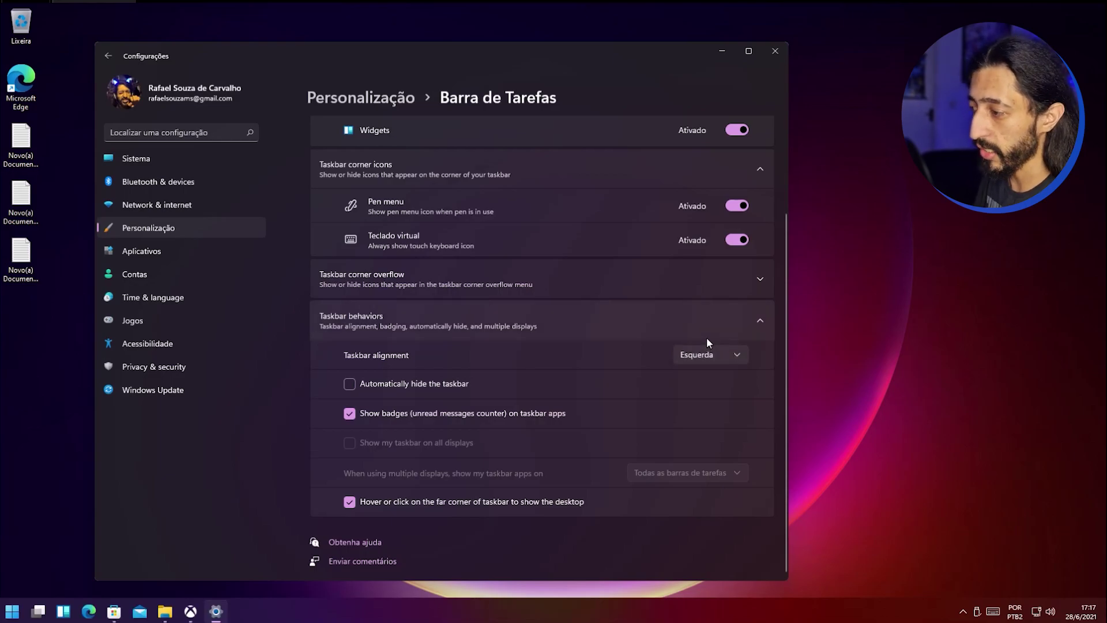
left_click(3, 618)
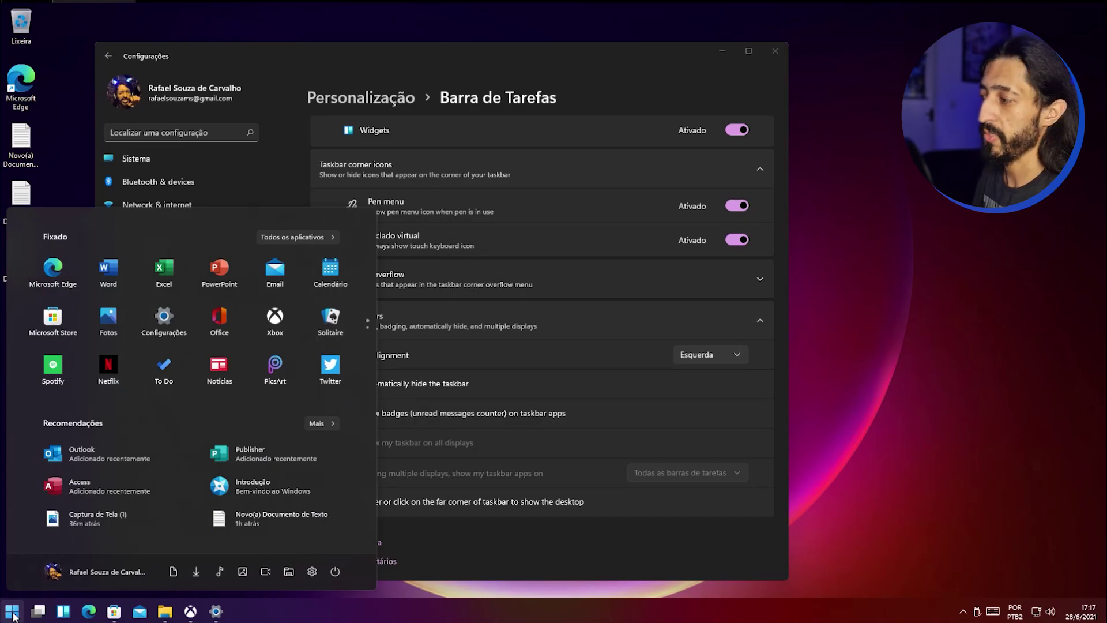
left_click(618, 307)
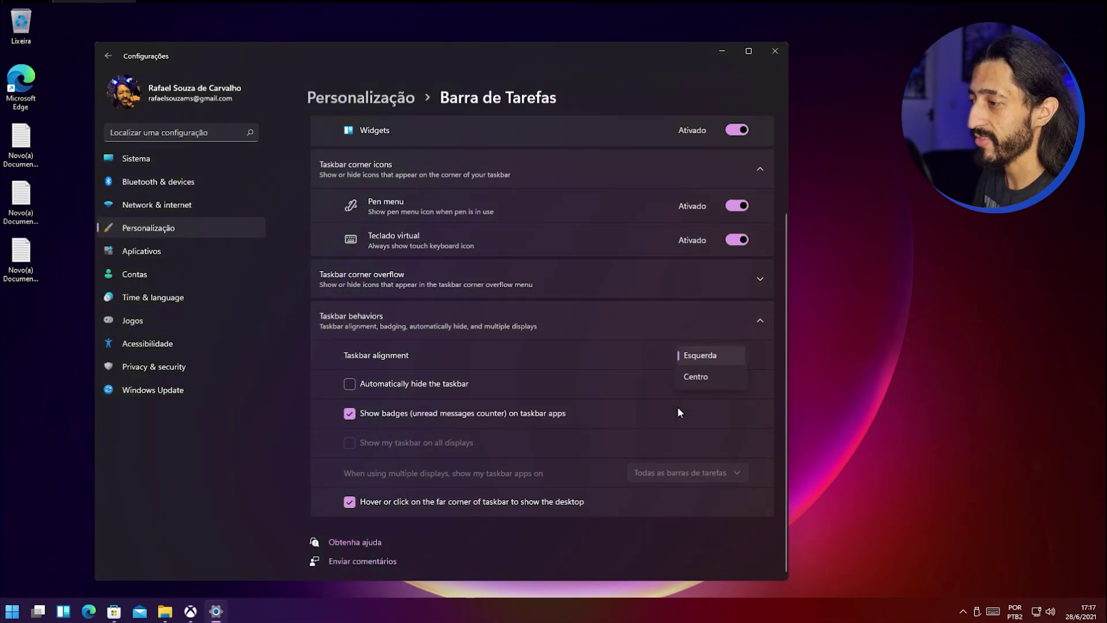
left_click(695, 376)
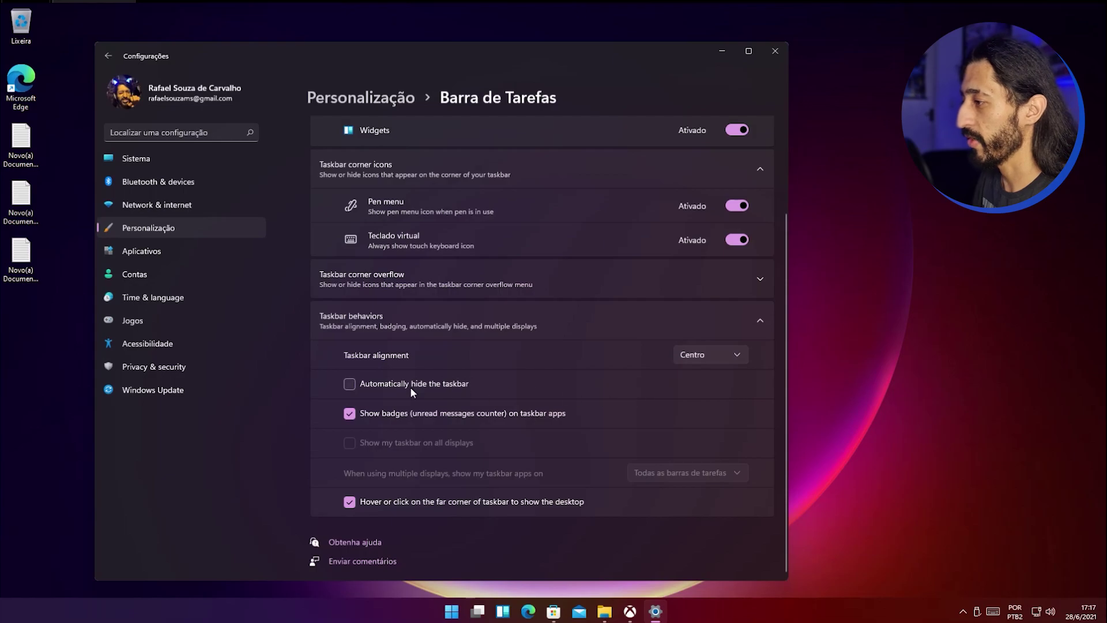
- View the installed app list in Aplicativos e recursos and minimize the Configurações window
left_click(190, 252)
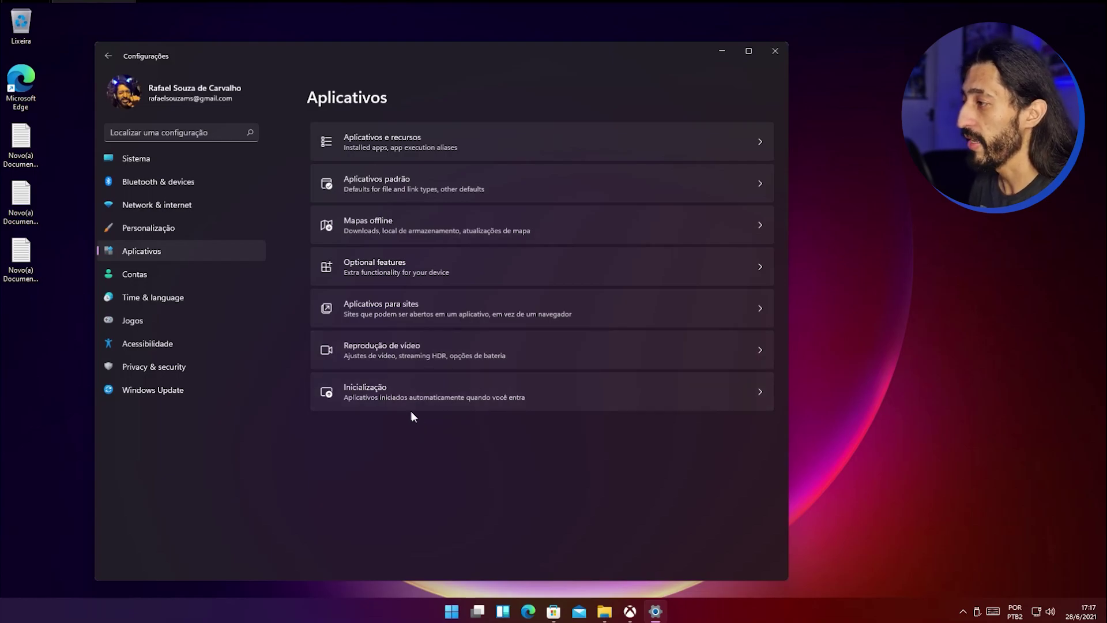
left_click(561, 142)
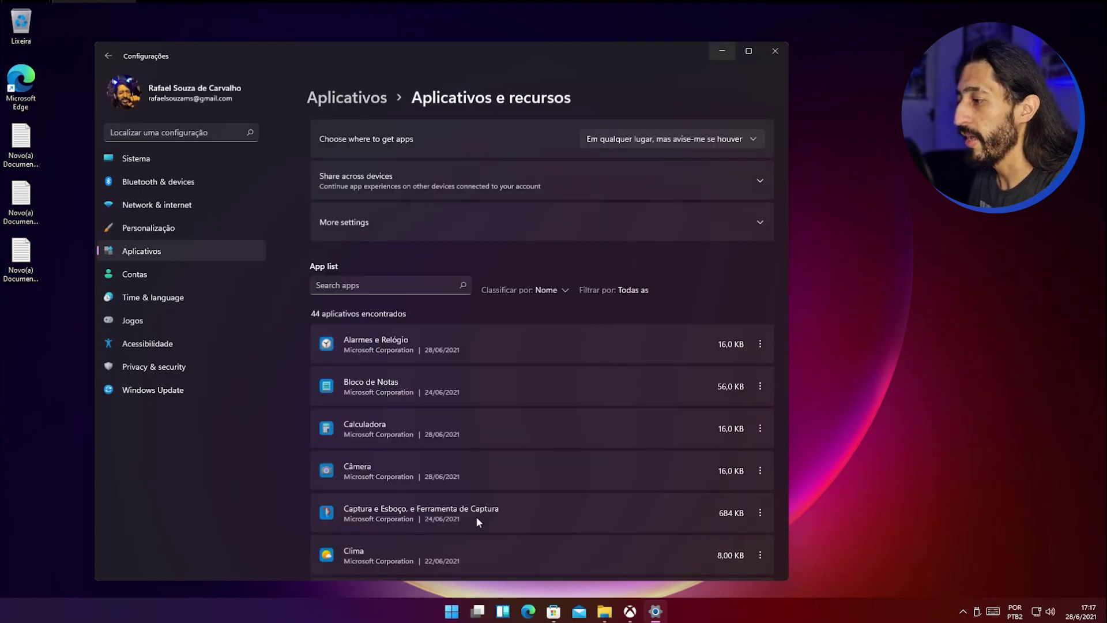
left_click(655, 611)
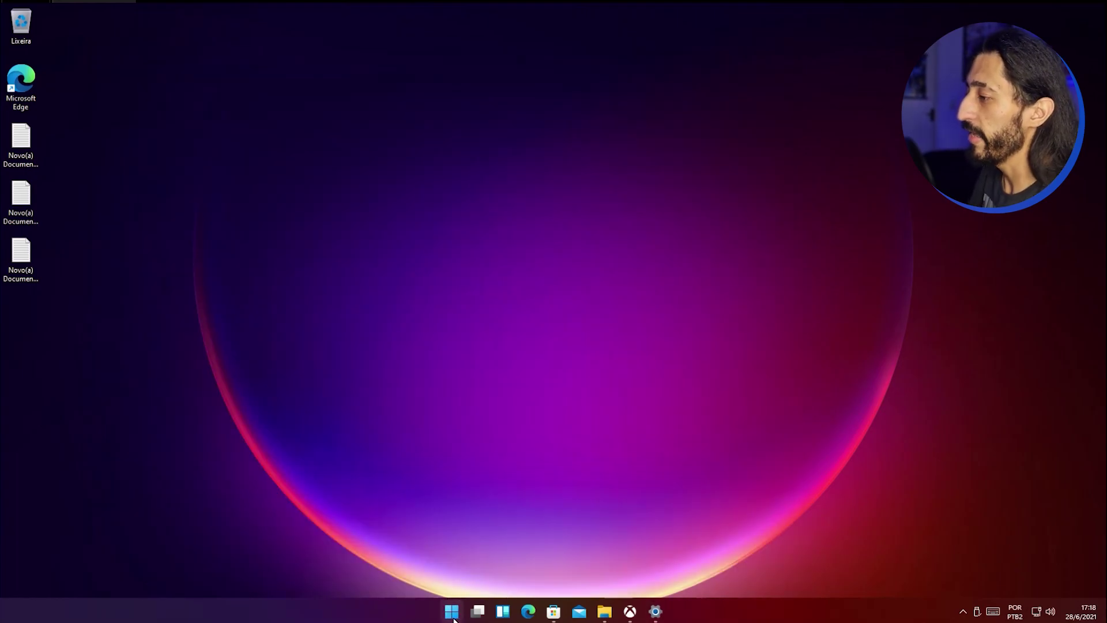
- Open Painel de Controle and Bloco de Notas through Start menu searches to view these older apps
left_click(452, 613)
type("pain")
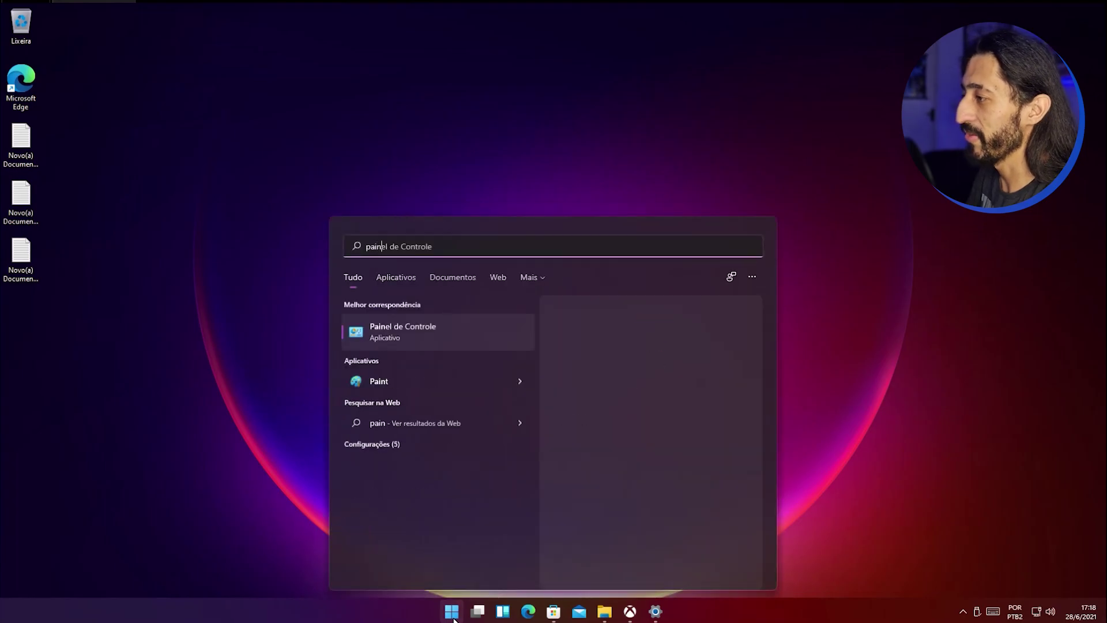
key("Return")
key("super")
type("bloco")
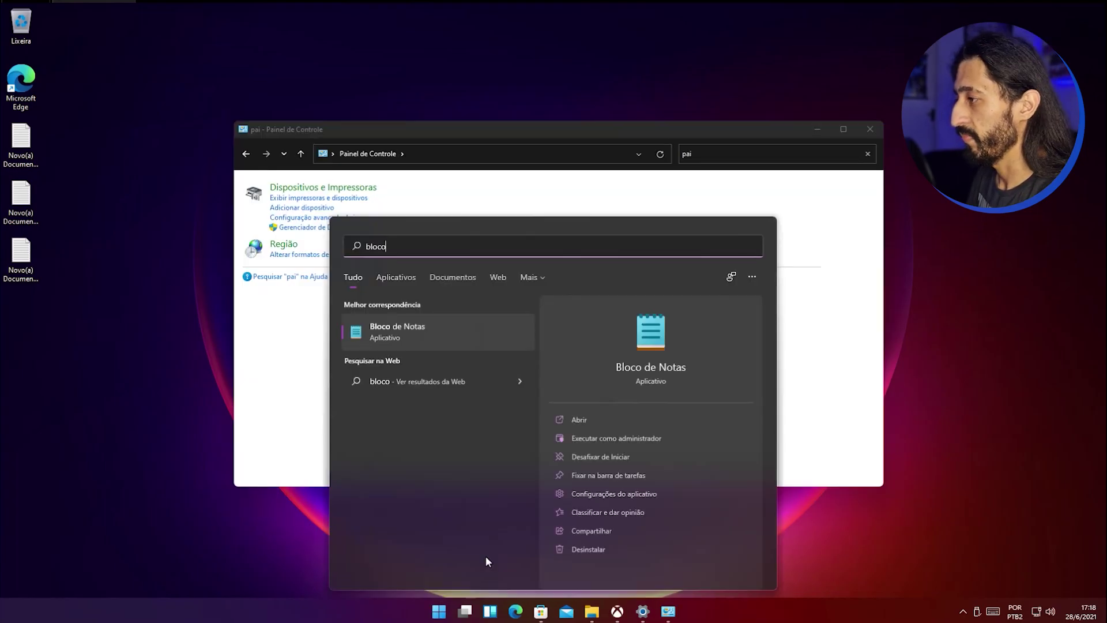
key("Return")
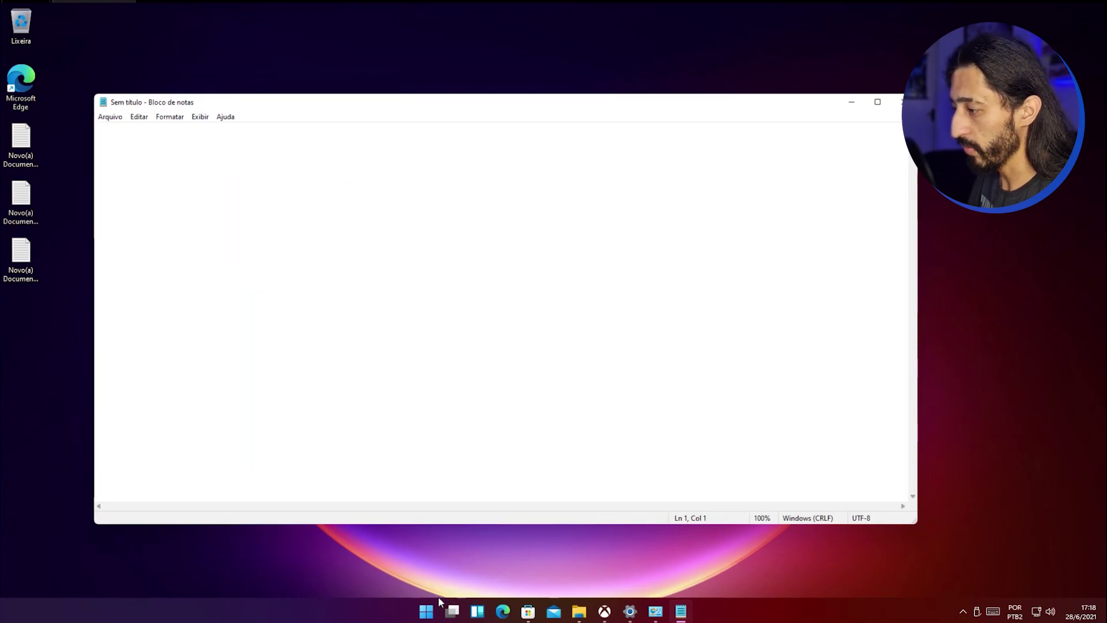
- Bring up Painel de Controle again through a Start menu search and minimize its window
left_click(426, 613)
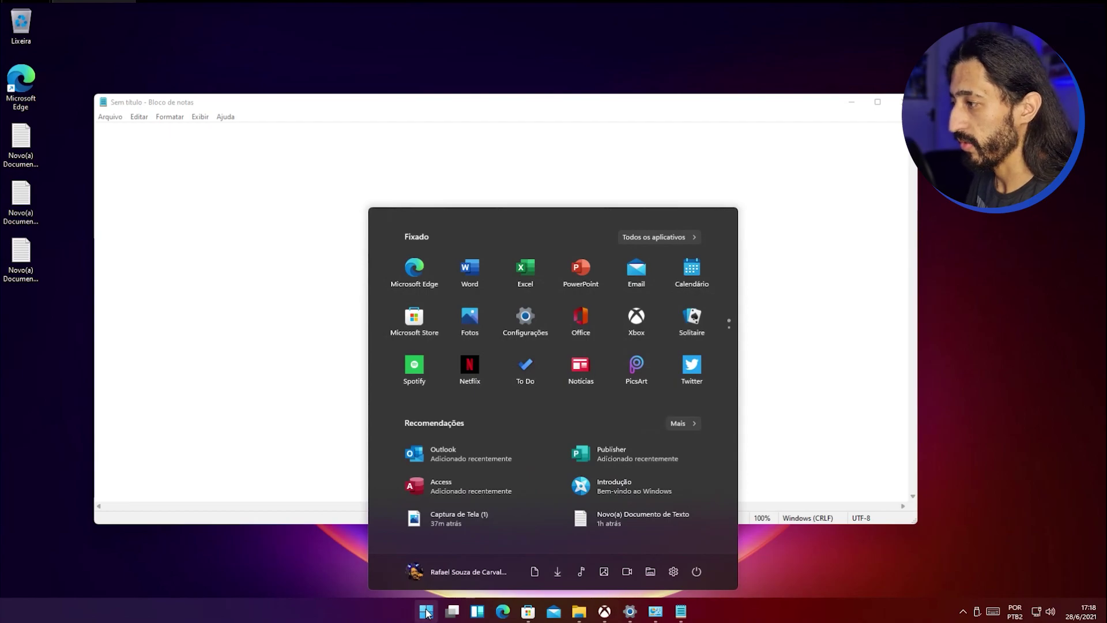
type("painel de controle")
key("Return")
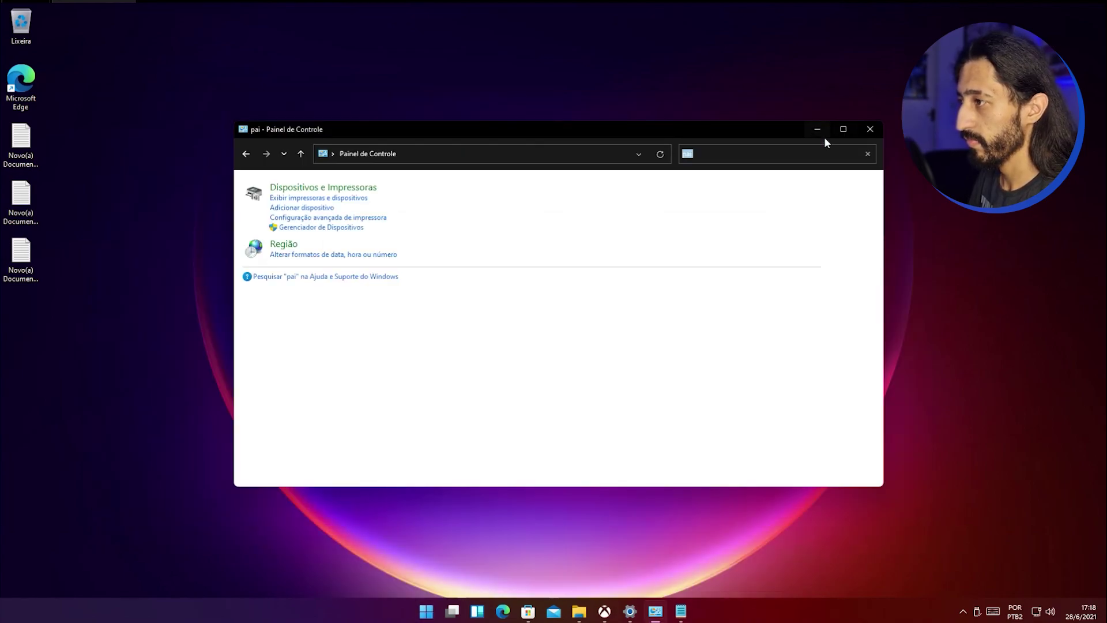
left_click(816, 132)
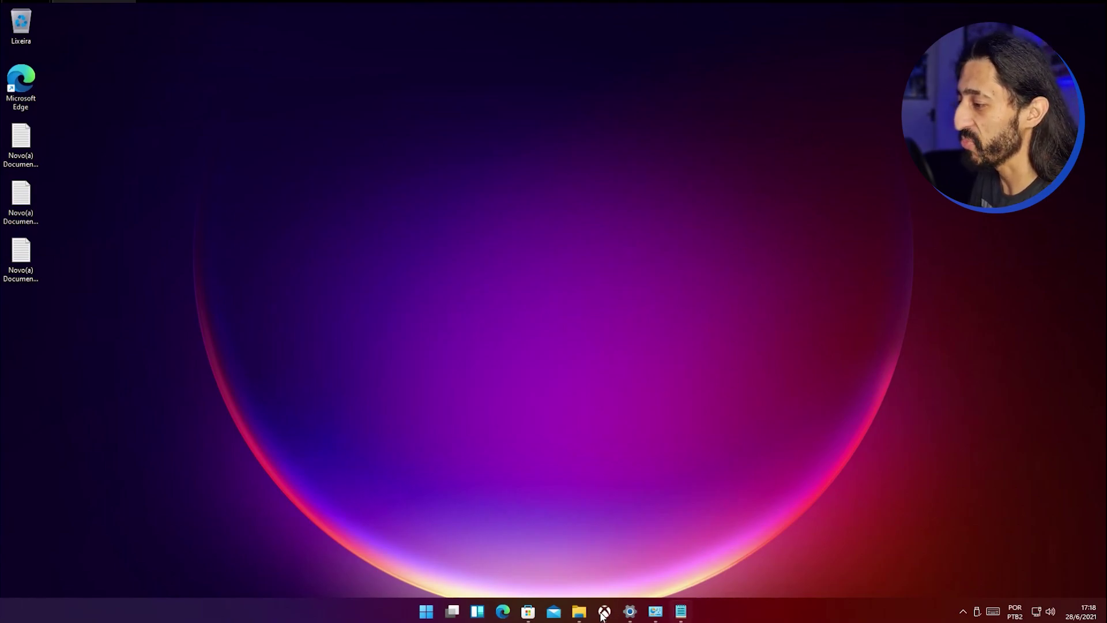
- Snap Explorador de Arquivos, Microsoft Store and Bloco de notas side by side in the three-column layout with the wider middle column
left_click(576, 610)
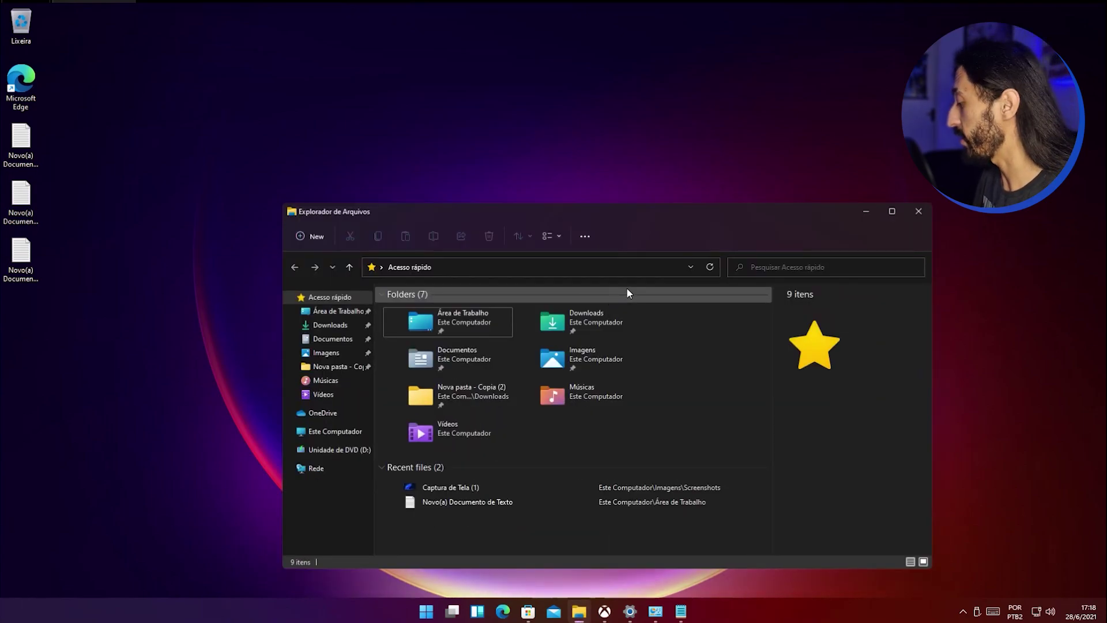
key("super+z")
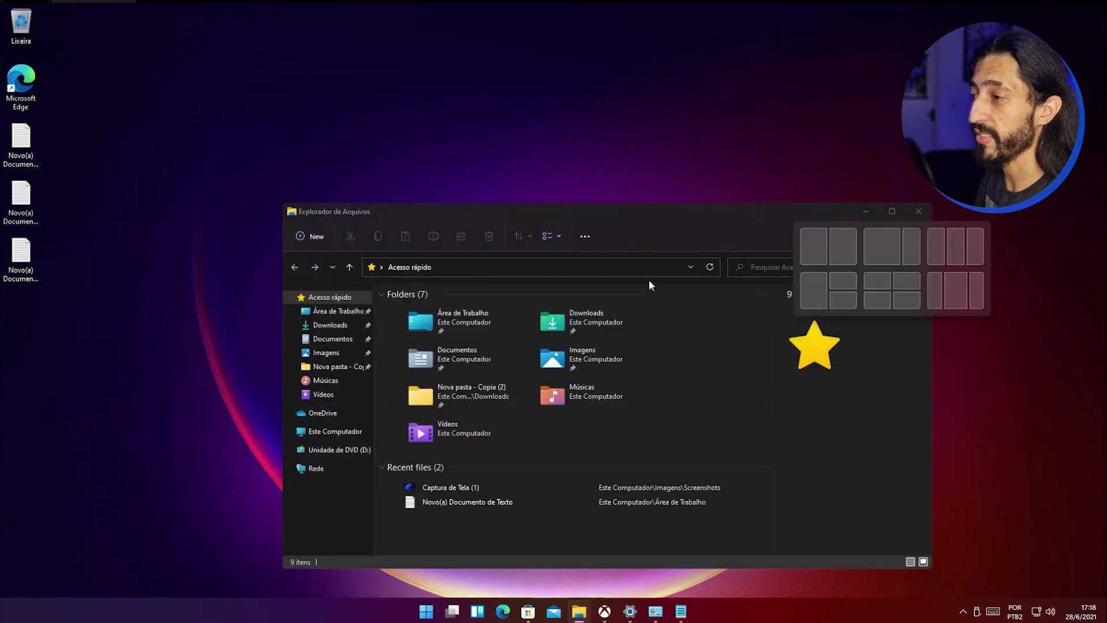
left_click(936, 290)
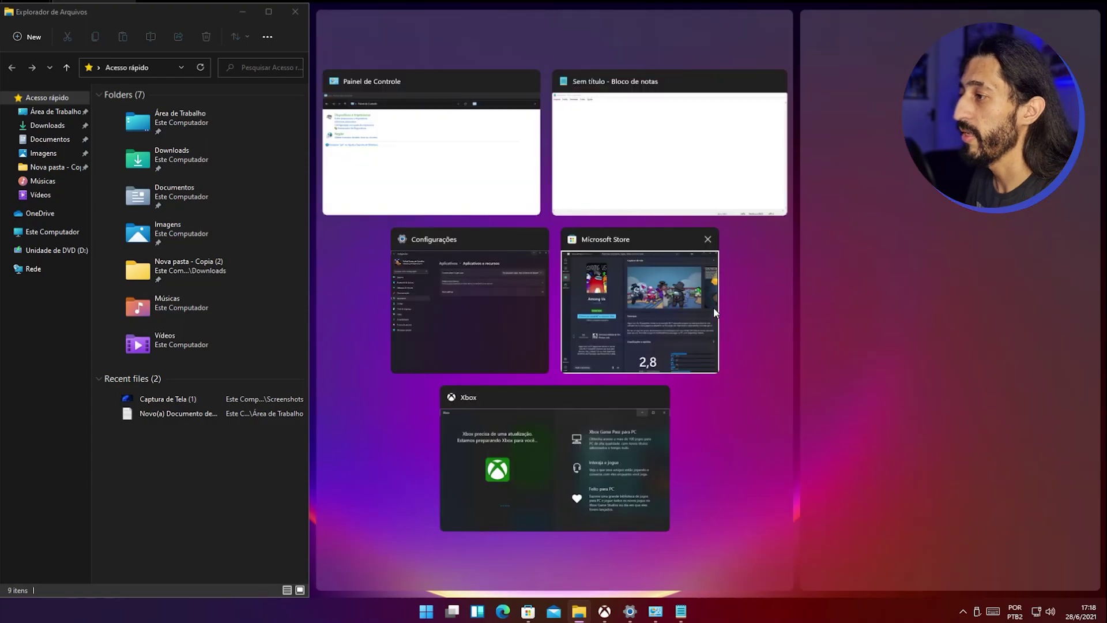
left_click(645, 313)
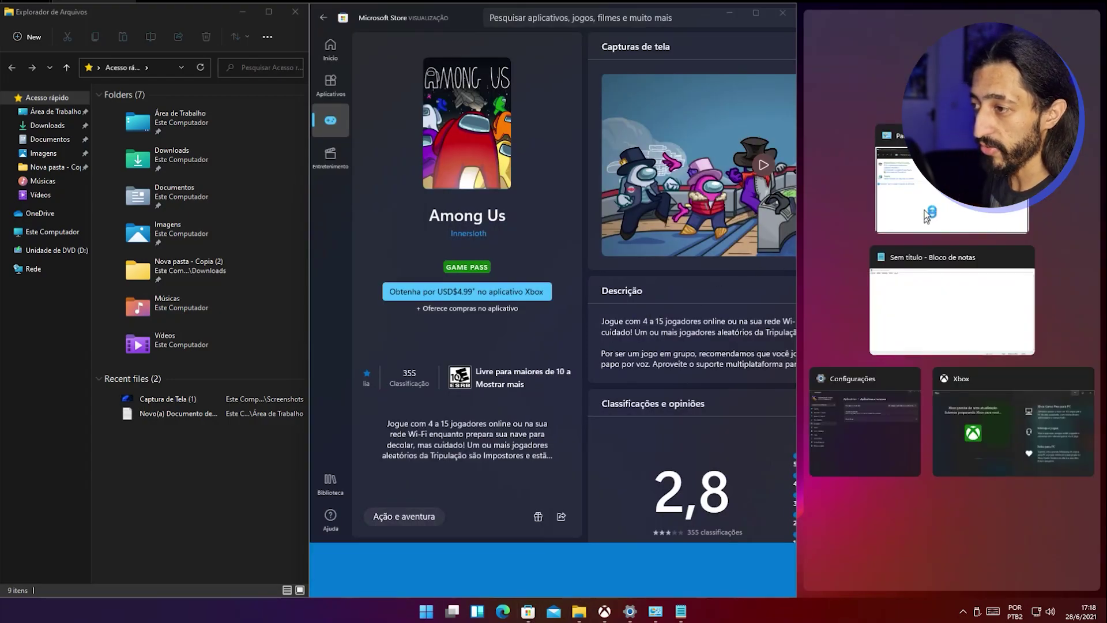
left_click(930, 305)
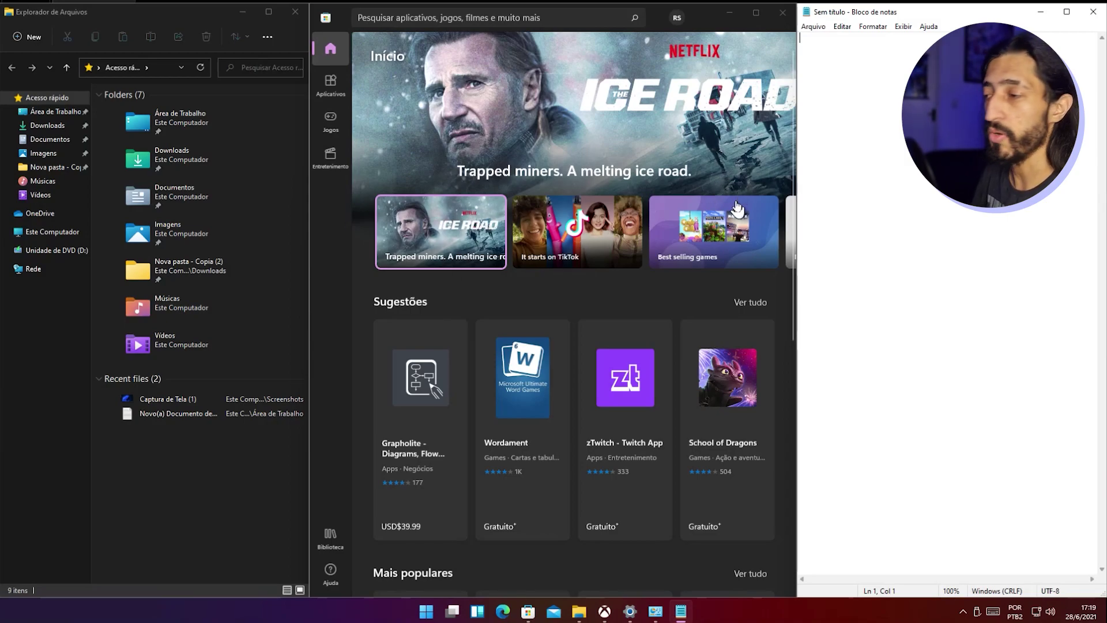
- Switch to Configurações and Microsoft Edge, and bring back the snapped group of Explorador de Arquivos, Microsoft Store and Bloco de notas
left_click(631, 612)
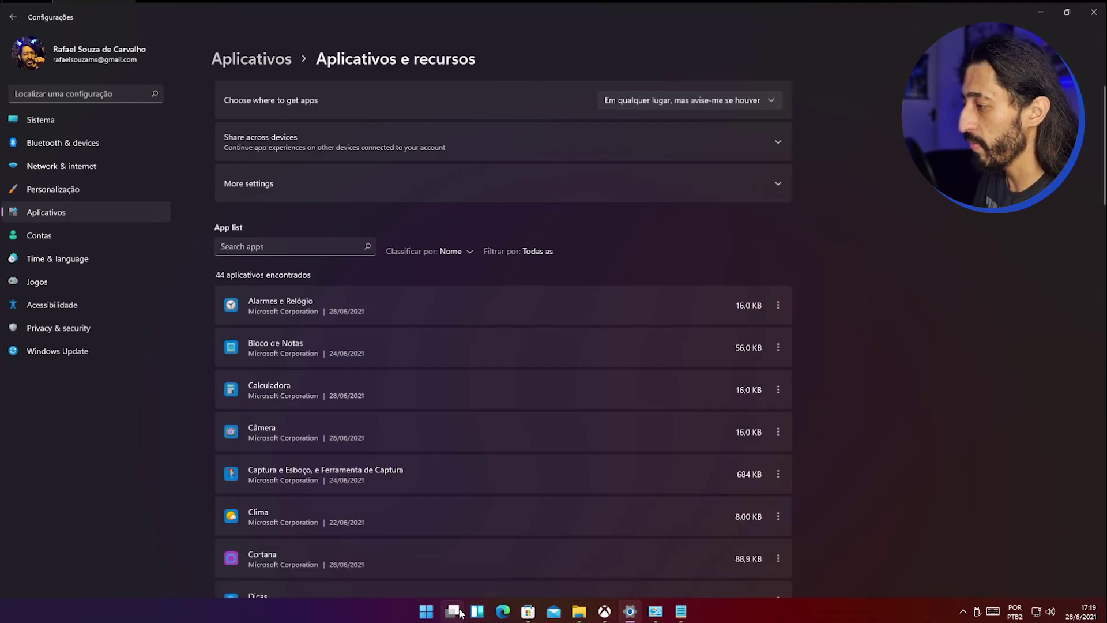
left_click(554, 613)
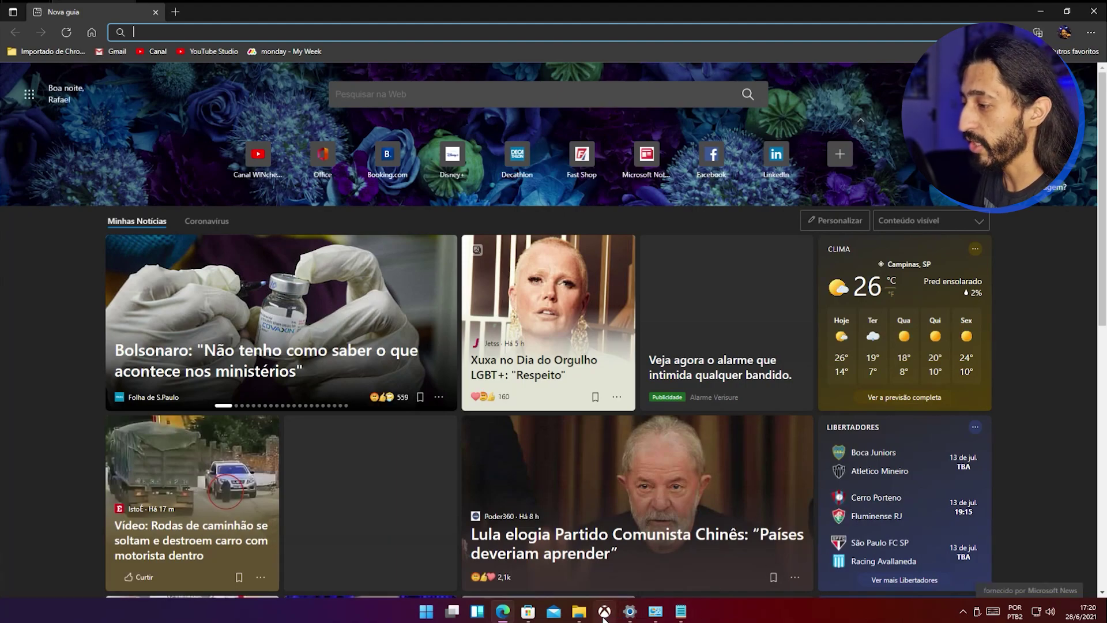
mouse_move(579, 618)
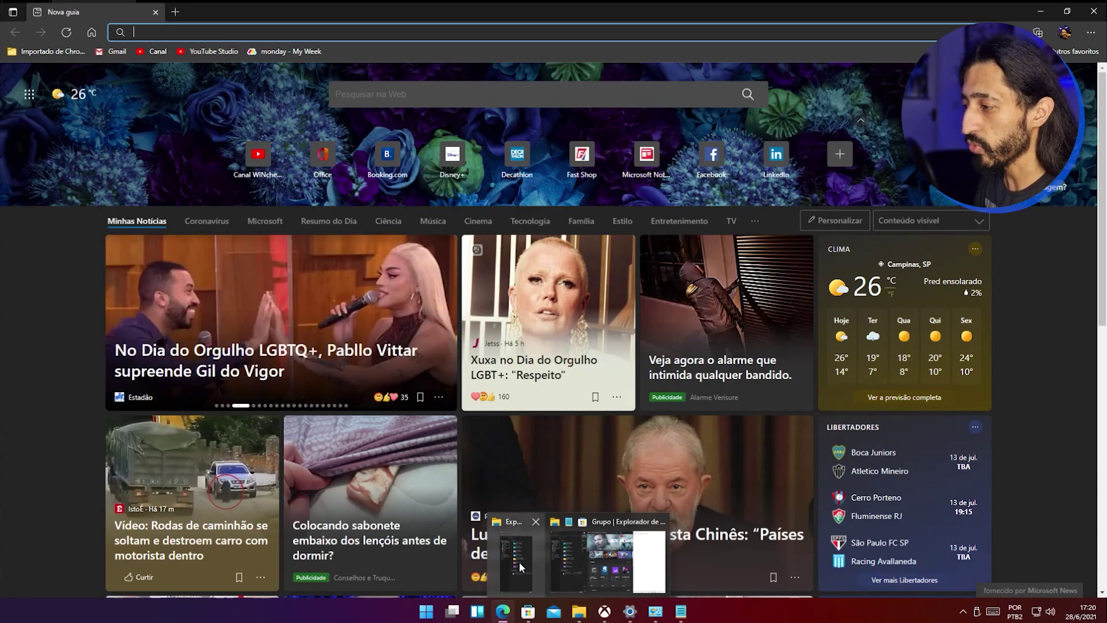
mouse_move(518, 555)
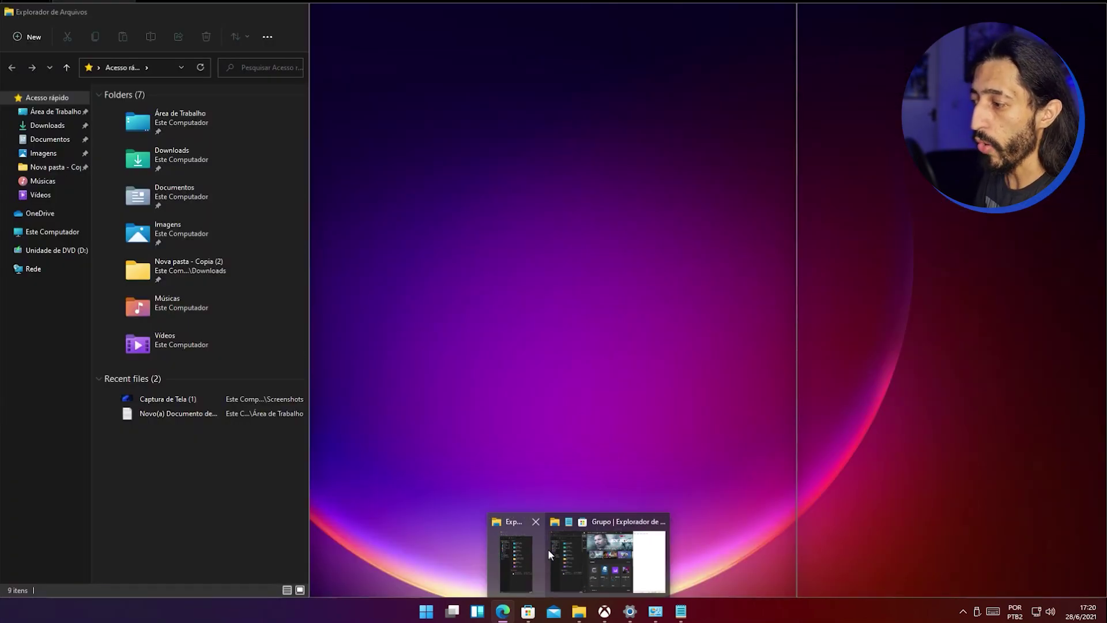
mouse_move(608, 551)
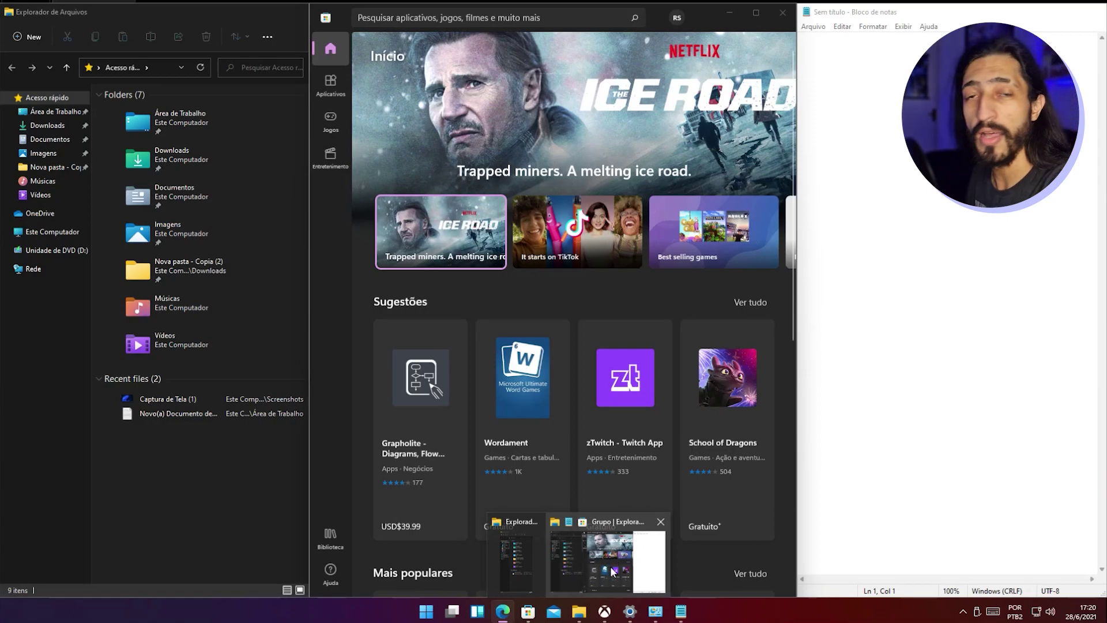
left_click(608, 569)
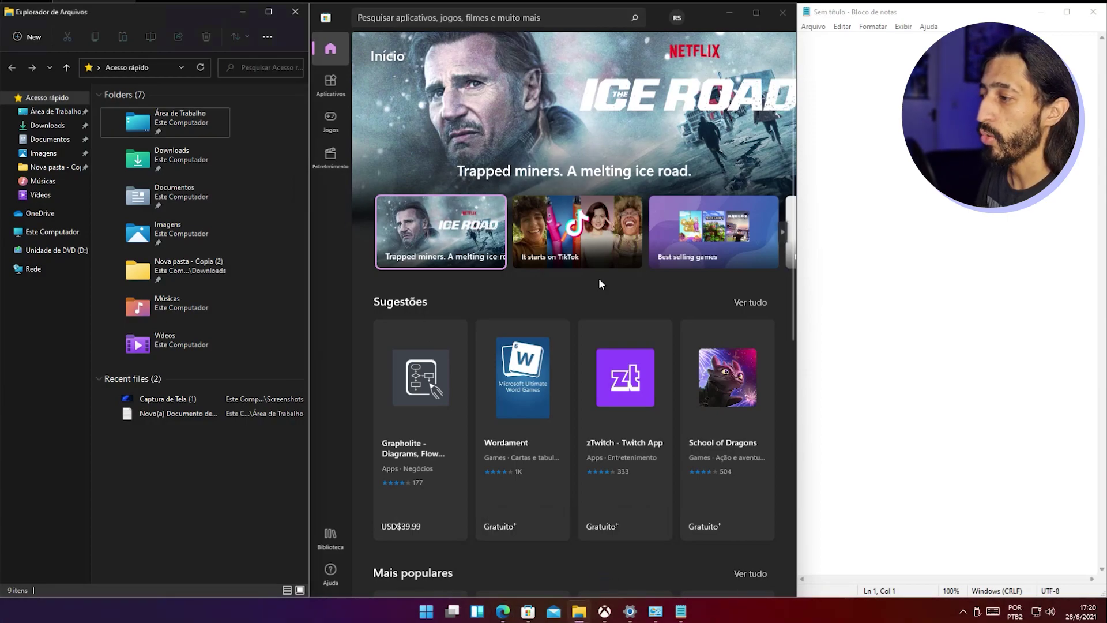
- Browse the Store page inside the snapped group and shift its border with Explorador de Arquivos so that Explorador becomes narrower
scroll(596, 305, "down", 6)
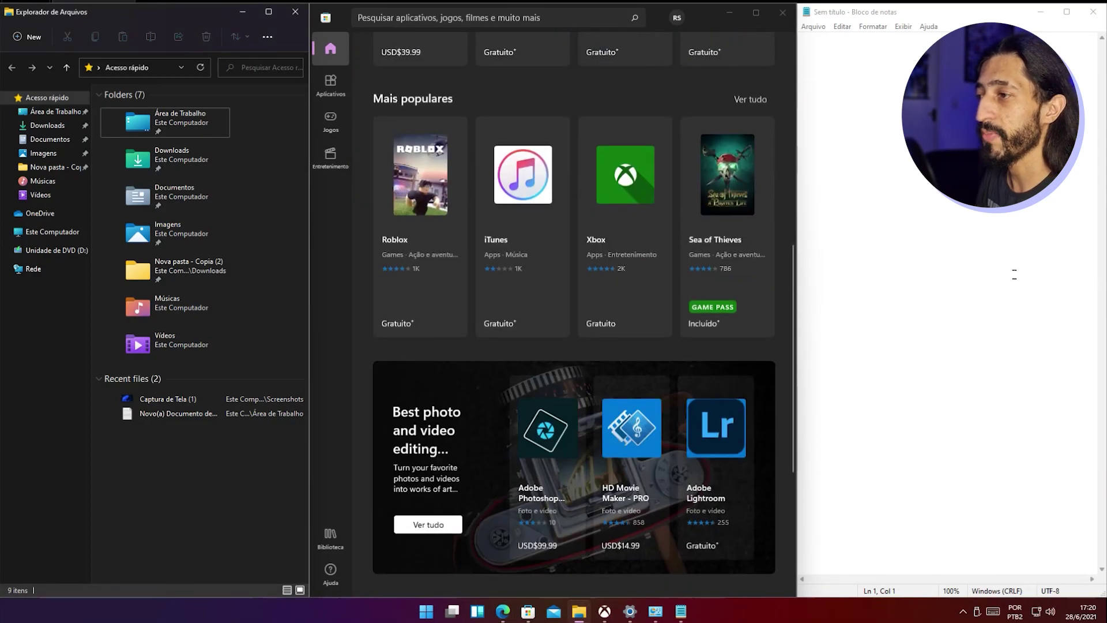
left_click(925, 271)
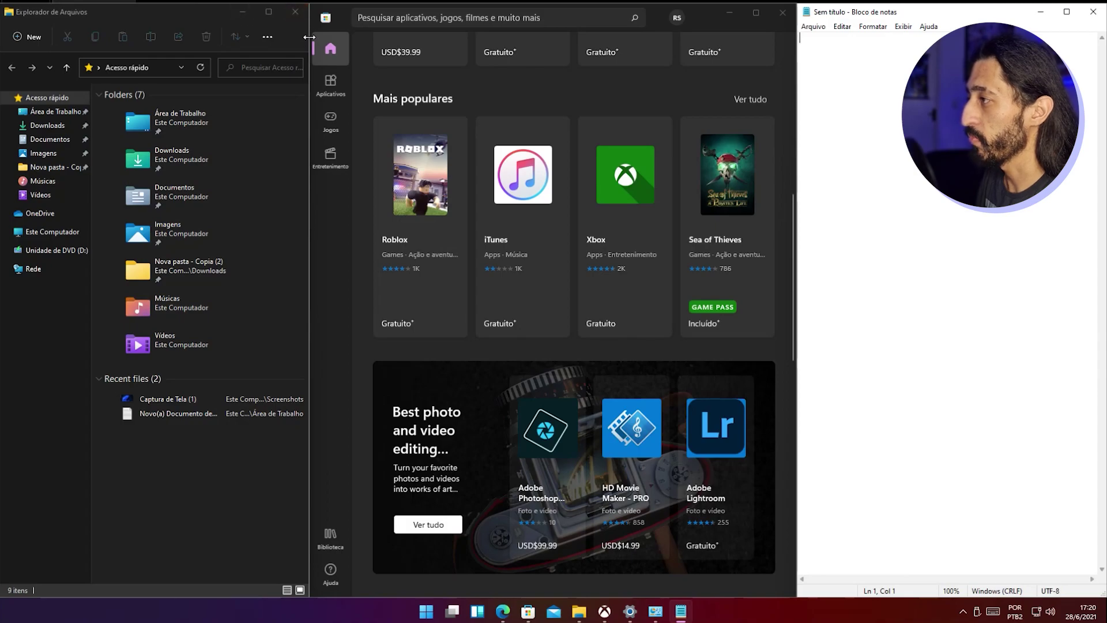
left_click_drag(312, 37, 203, 37)
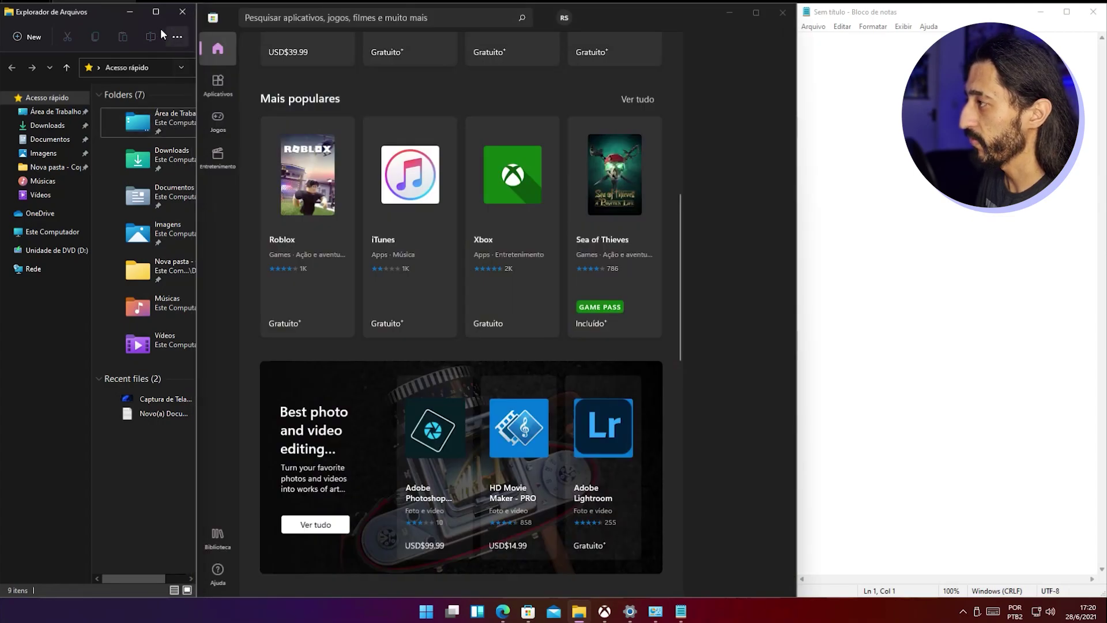
- Minimize the Explorador de Arquivos, Microsoft Store, Bloco de notas and Edge windows
left_click(128, 18)
left_click(728, 12)
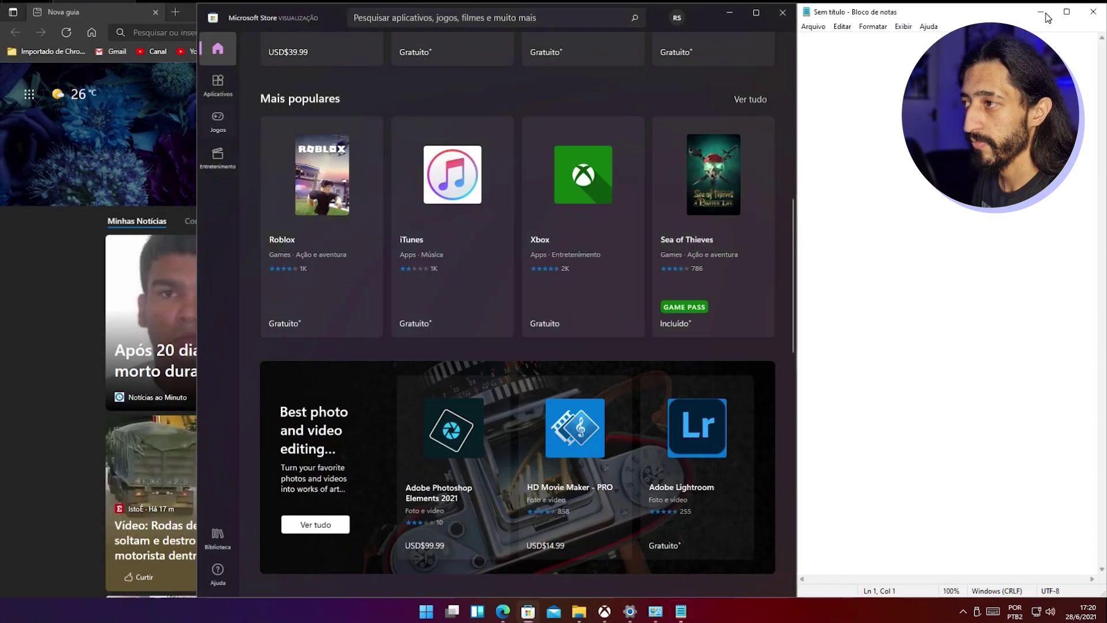
left_click(1041, 11)
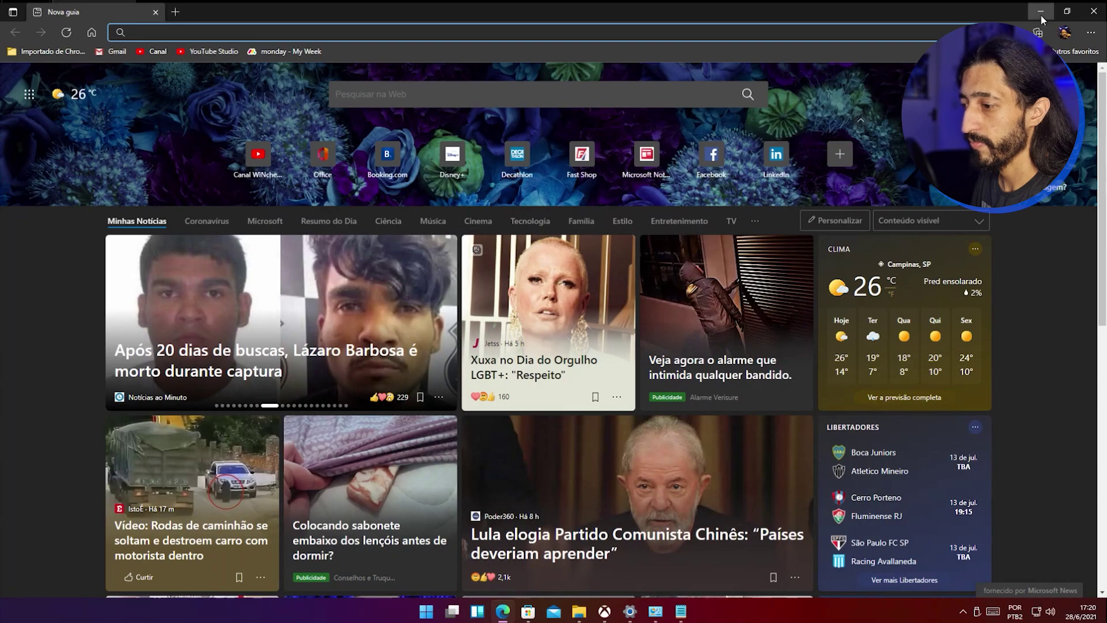
left_click(1041, 15)
- View the Jogos and Windows Update pages in Configurações
left_click(65, 302)
left_click(61, 285)
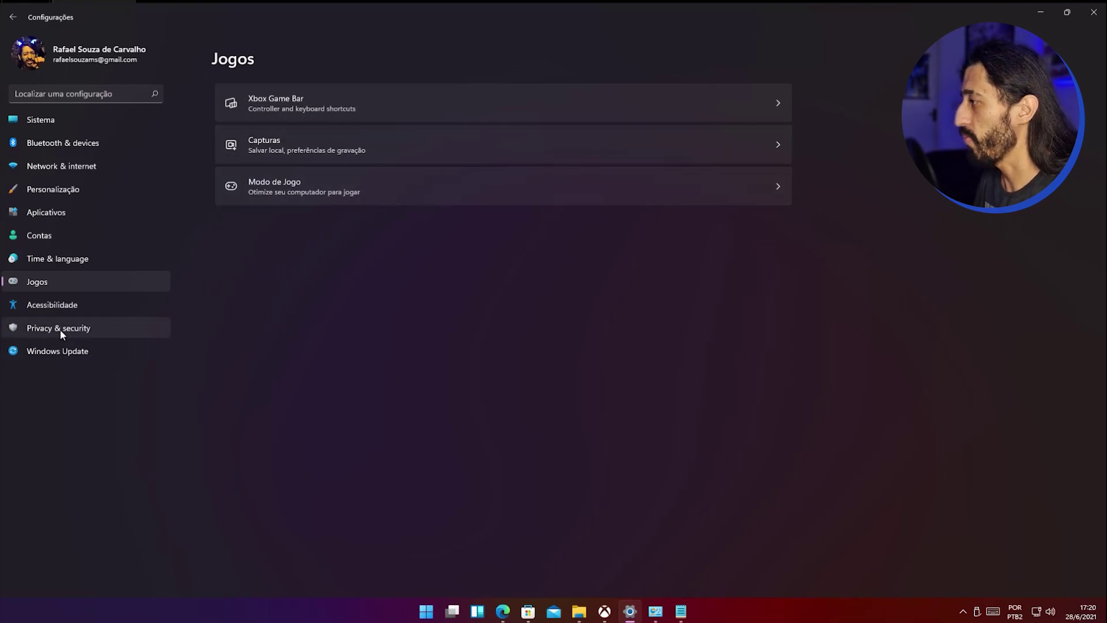
left_click(61, 355)
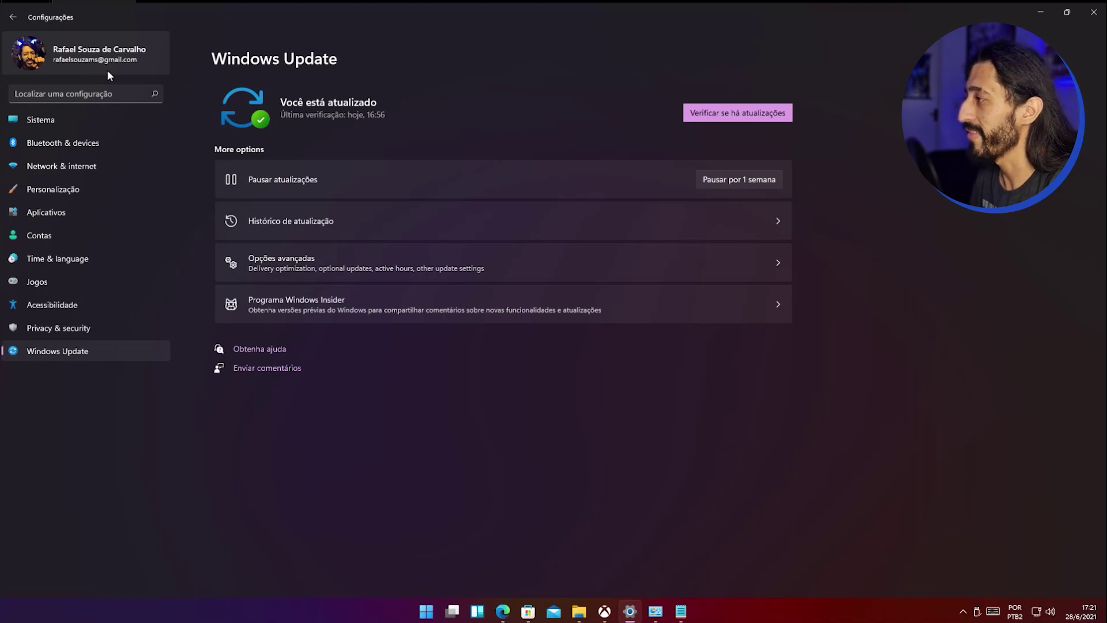
- Open the Som settings under Sistema and bring up the program event sounds in the classic Som dialog
left_click(55, 118)
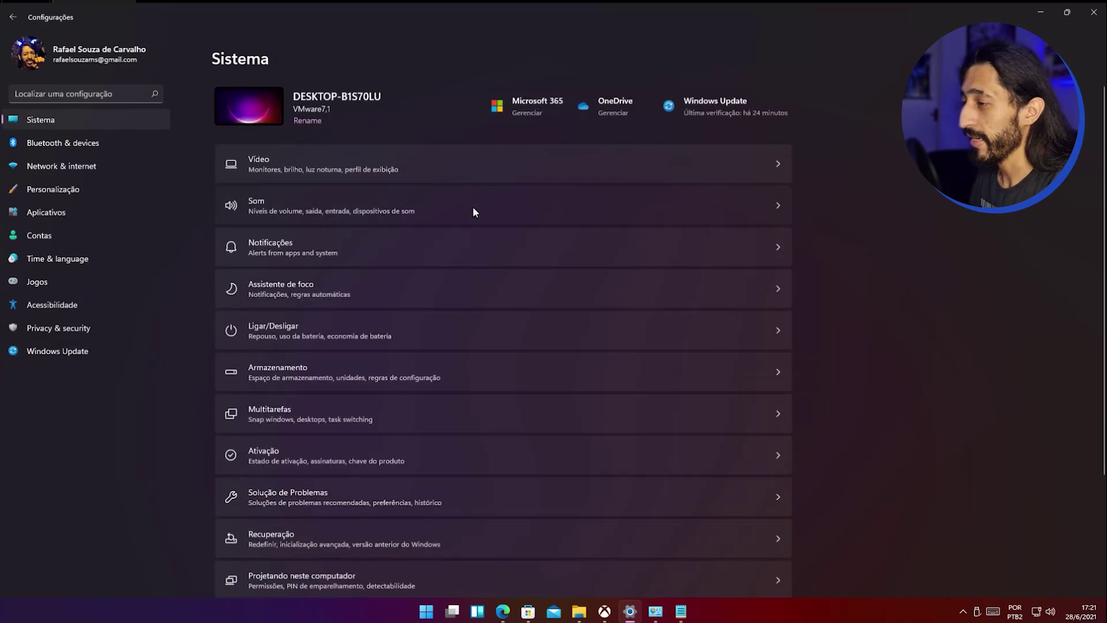
left_click(414, 210)
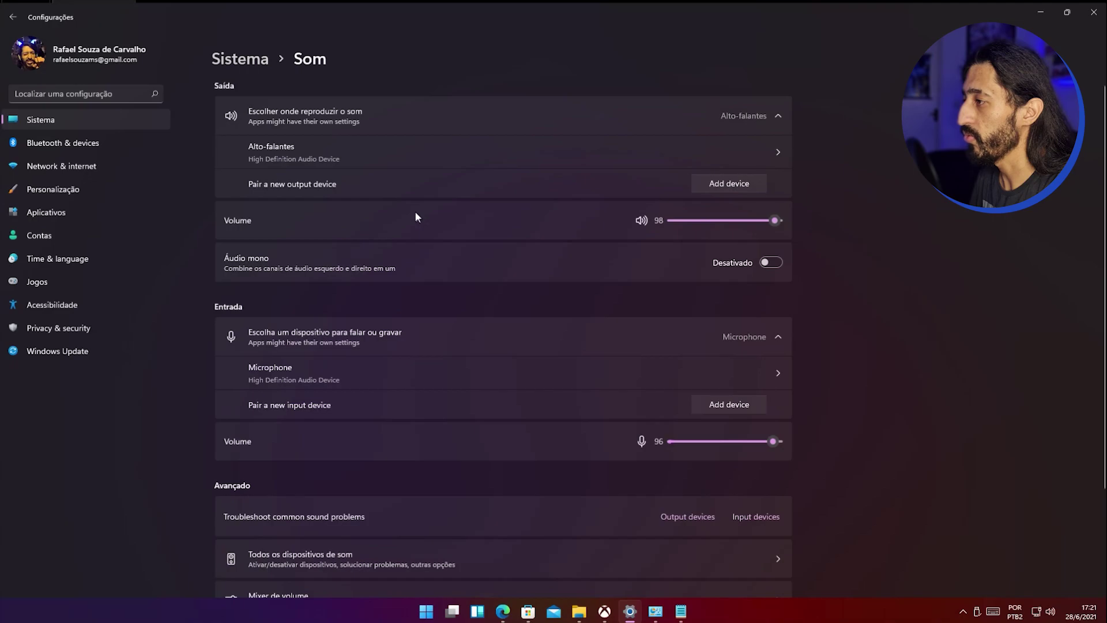
scroll(507, 364, "down", 2)
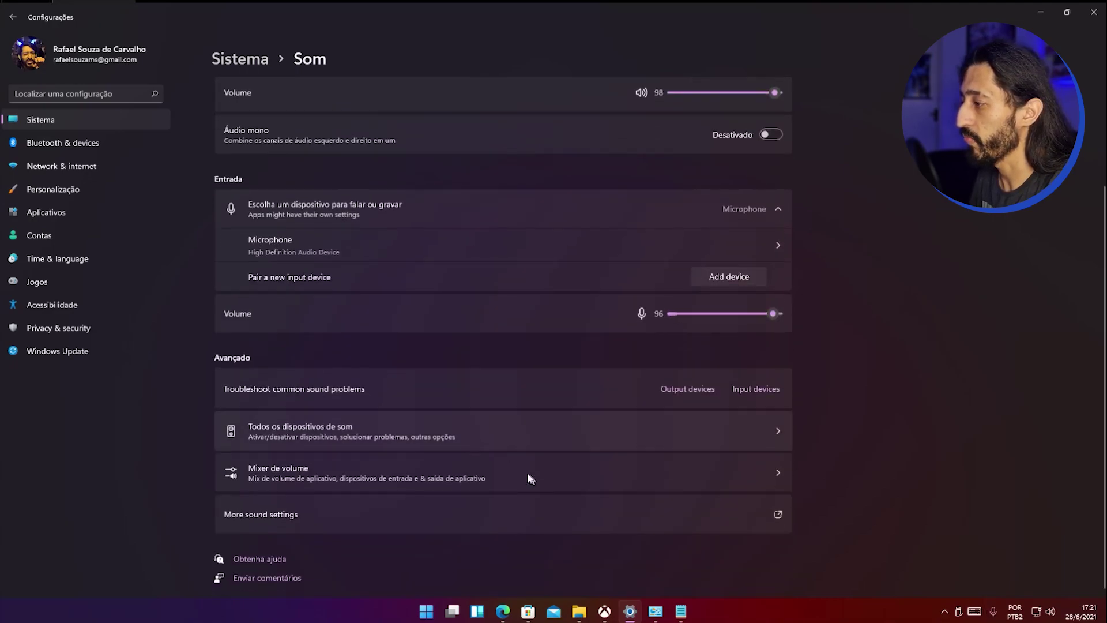
left_click(423, 513)
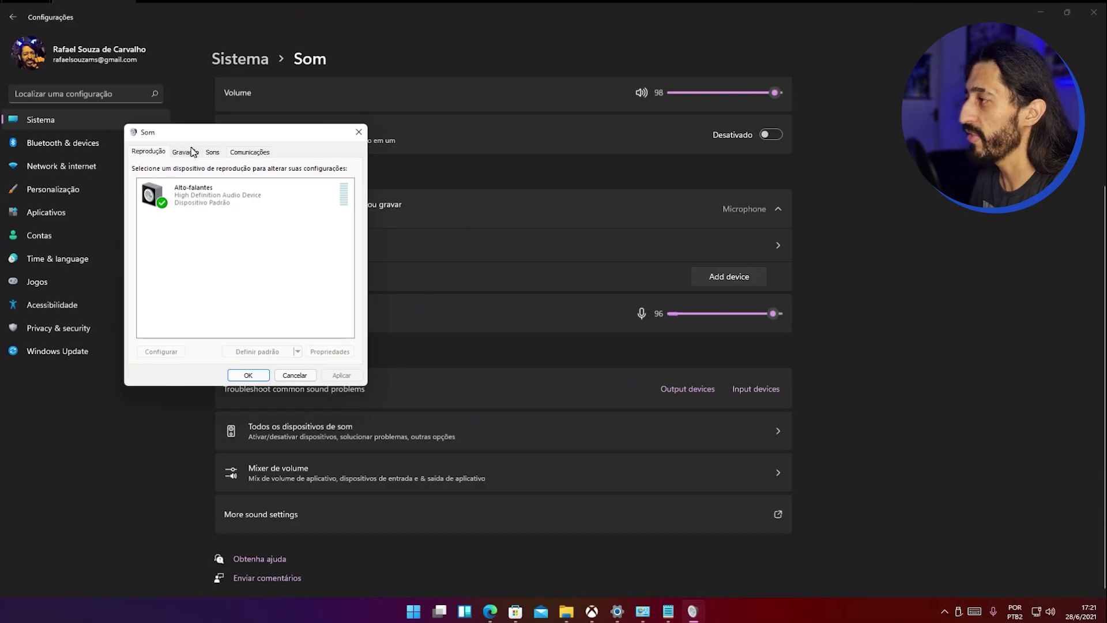
left_click(219, 153)
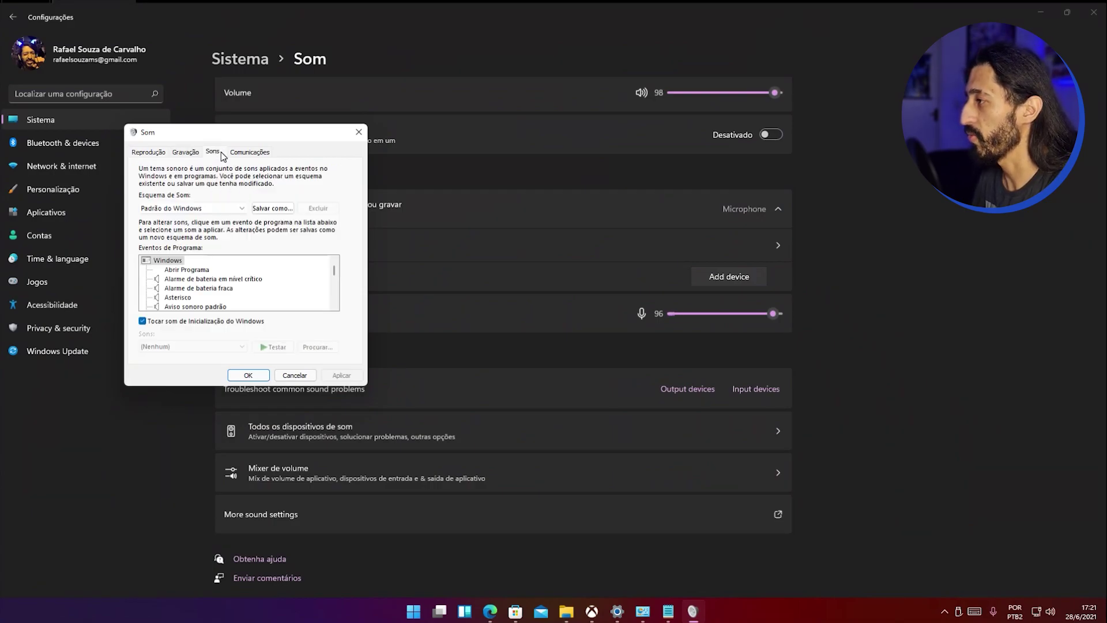
- Test the event sounds for Alarme de bateria em nível crítico and Conclusão NFP
left_click(192, 279)
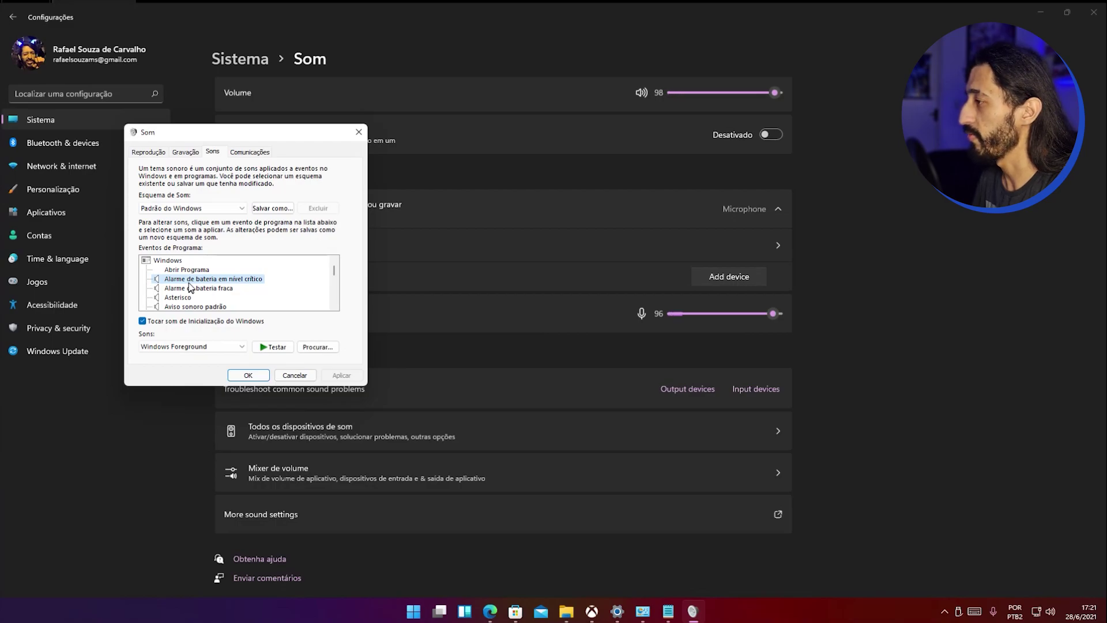
left_click(271, 347)
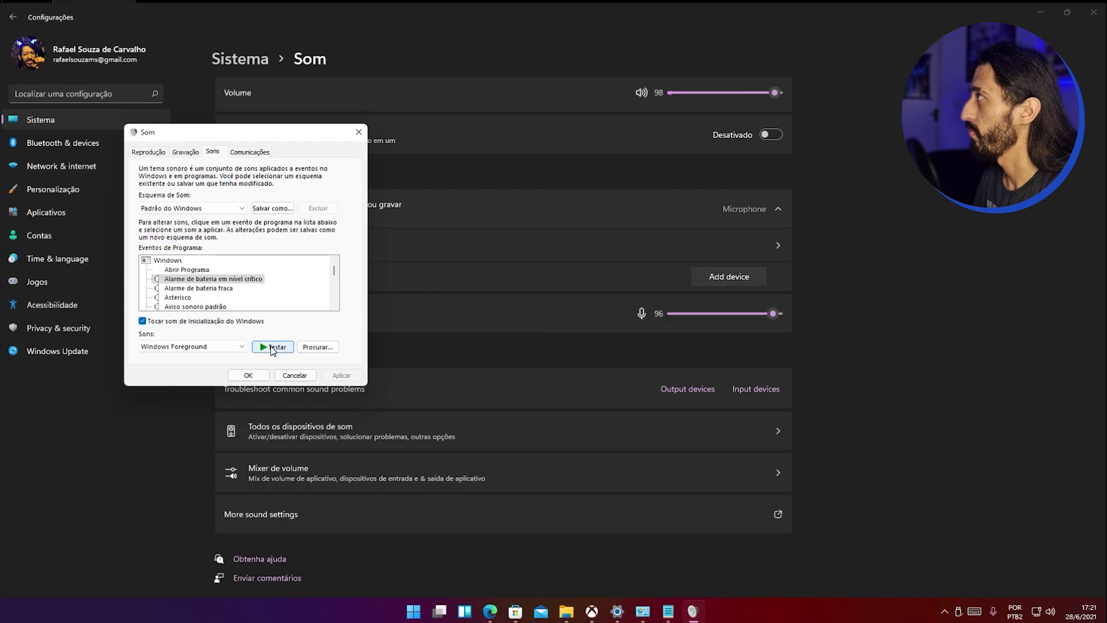
left_click(191, 295)
scroll(192, 297, "down", 2)
left_click(195, 289)
left_click(195, 298)
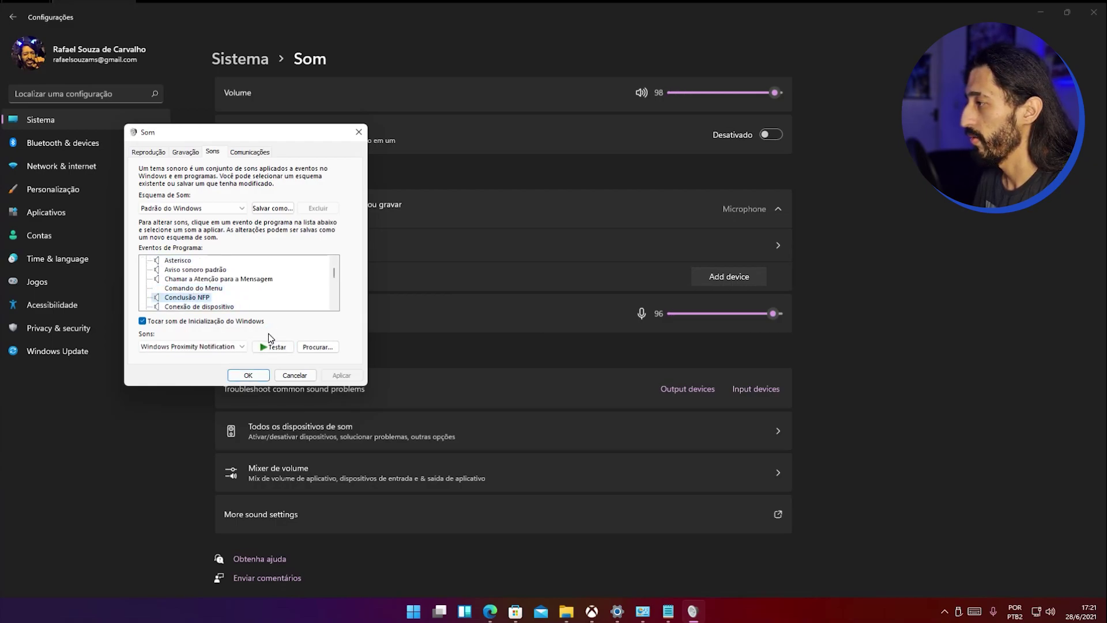
left_click(272, 348)
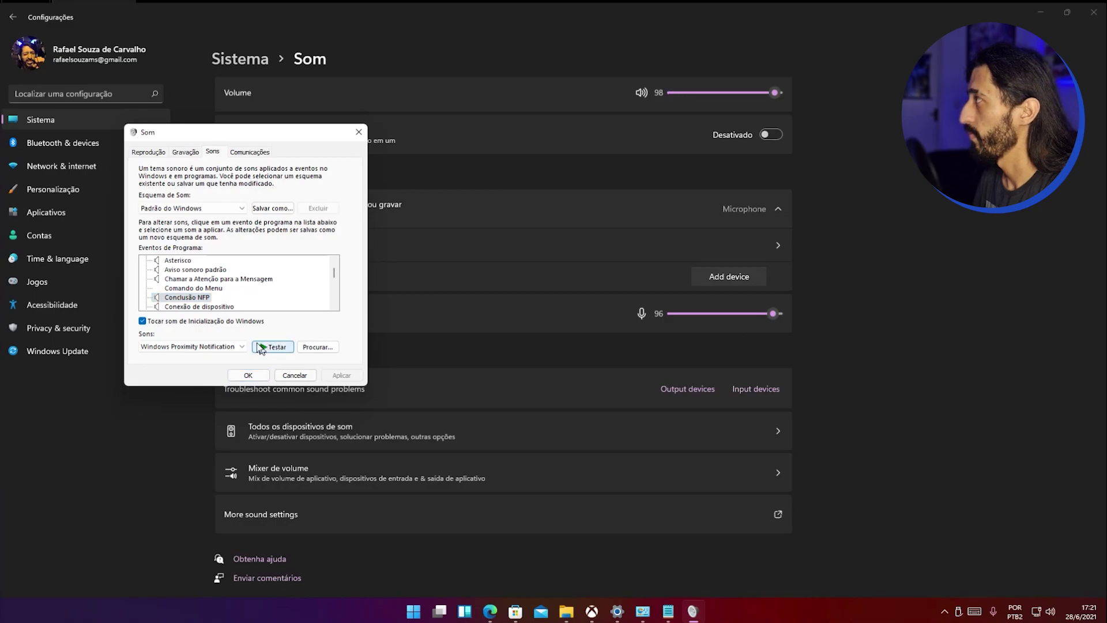
- Test the Dispositivo desconectado, Falha de conexão do dispositivo and Exclamação sounds, and leave the Som dialog without saving changes
scroll(190, 283, "down", 2)
left_click(191, 288)
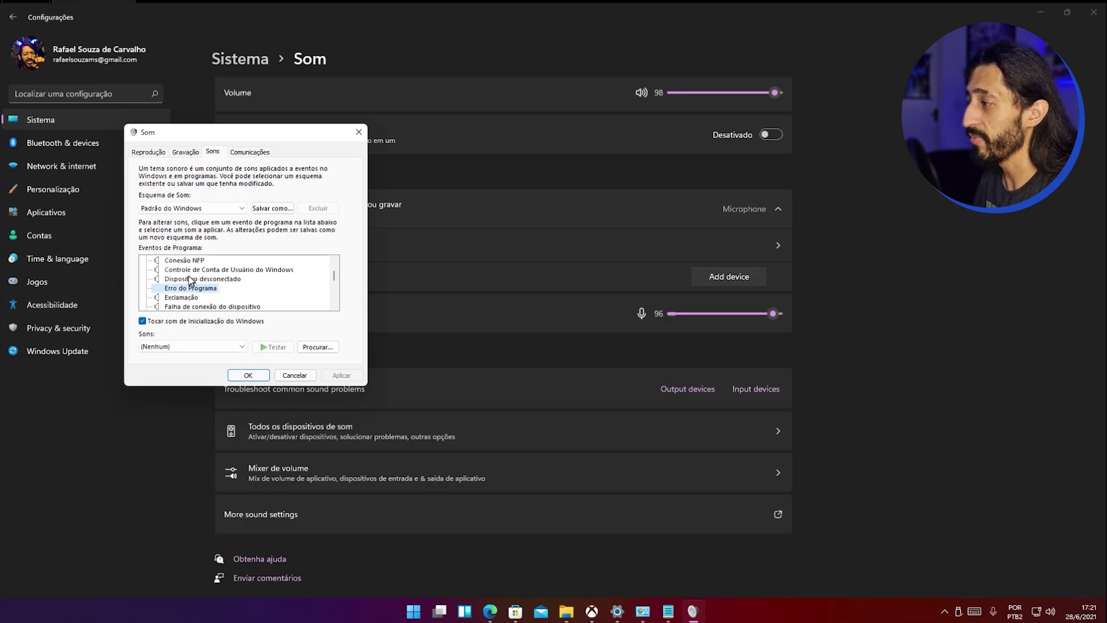
left_click(191, 280)
left_click(273, 348)
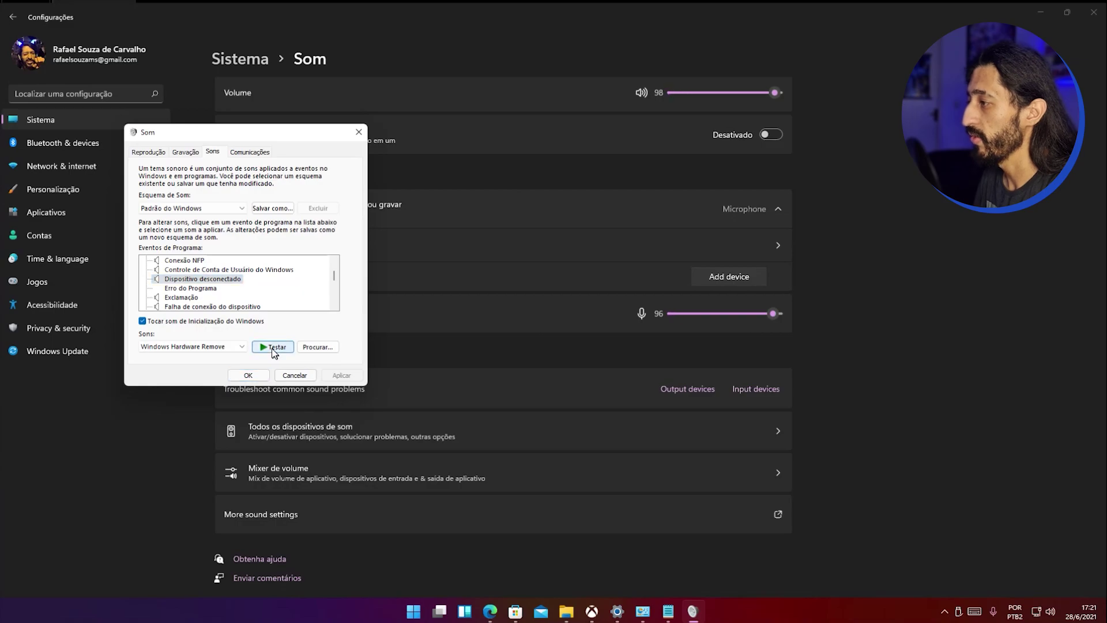
left_click(219, 307)
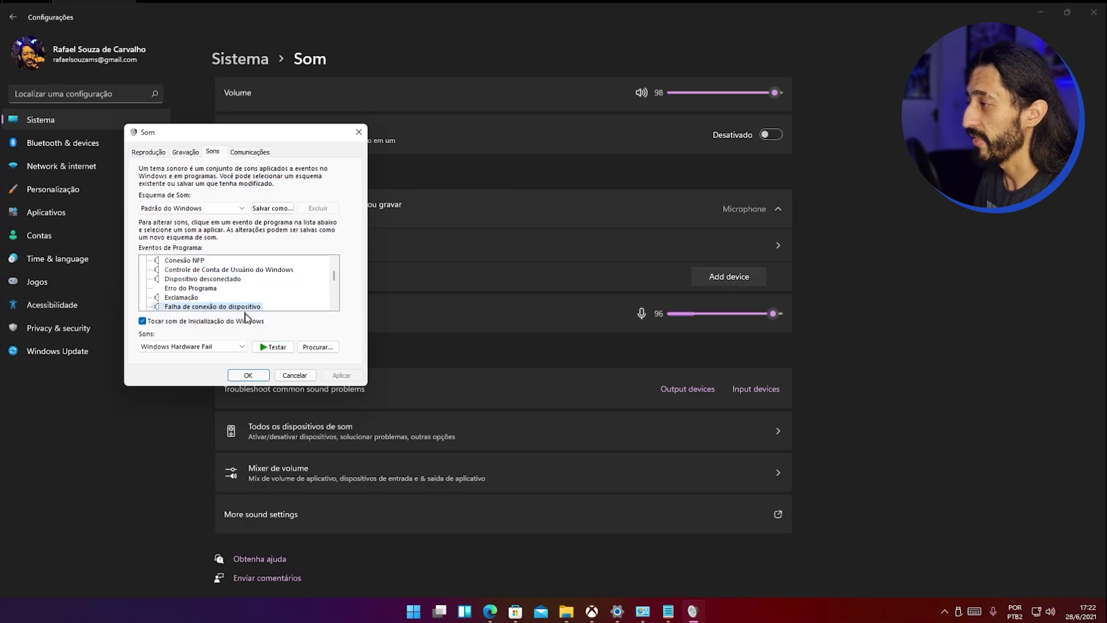
left_click(267, 347)
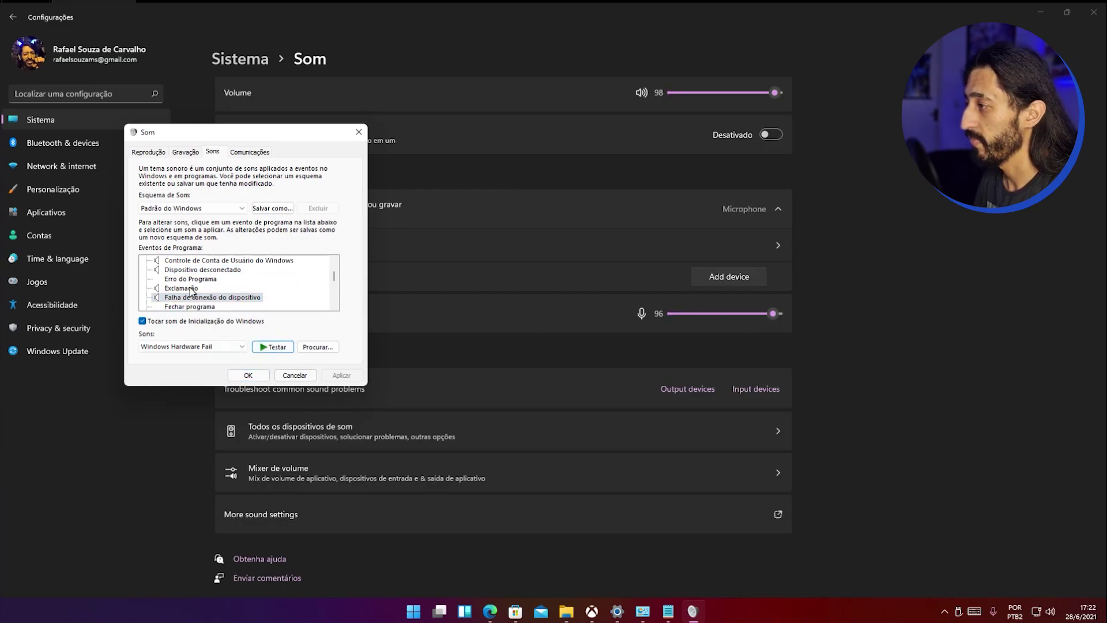
left_click(190, 288)
left_click(272, 349)
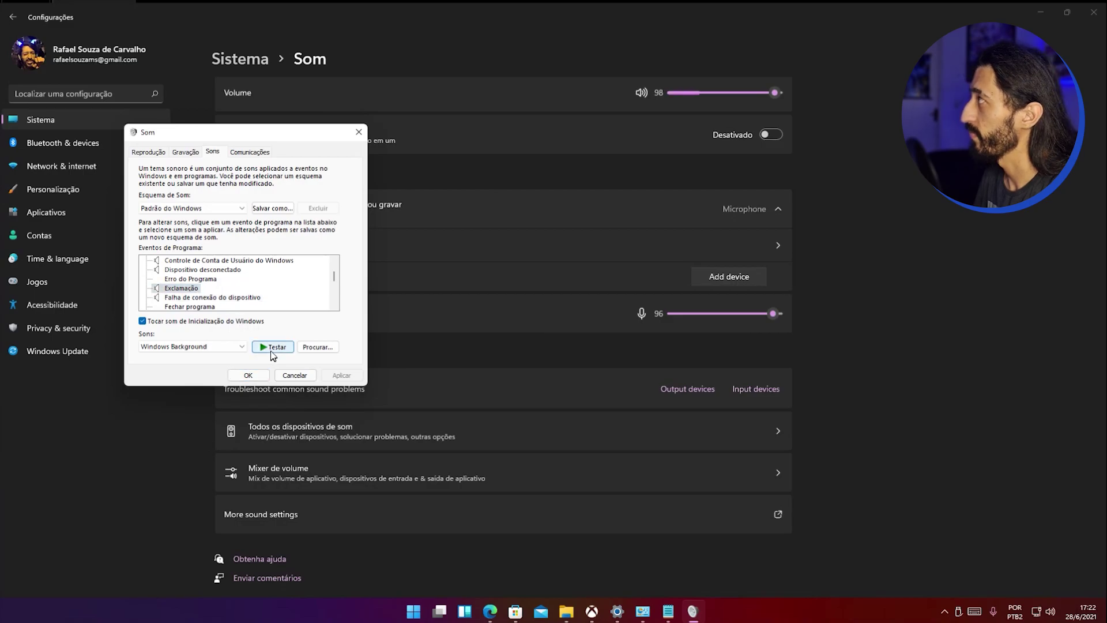
left_click(295, 375)
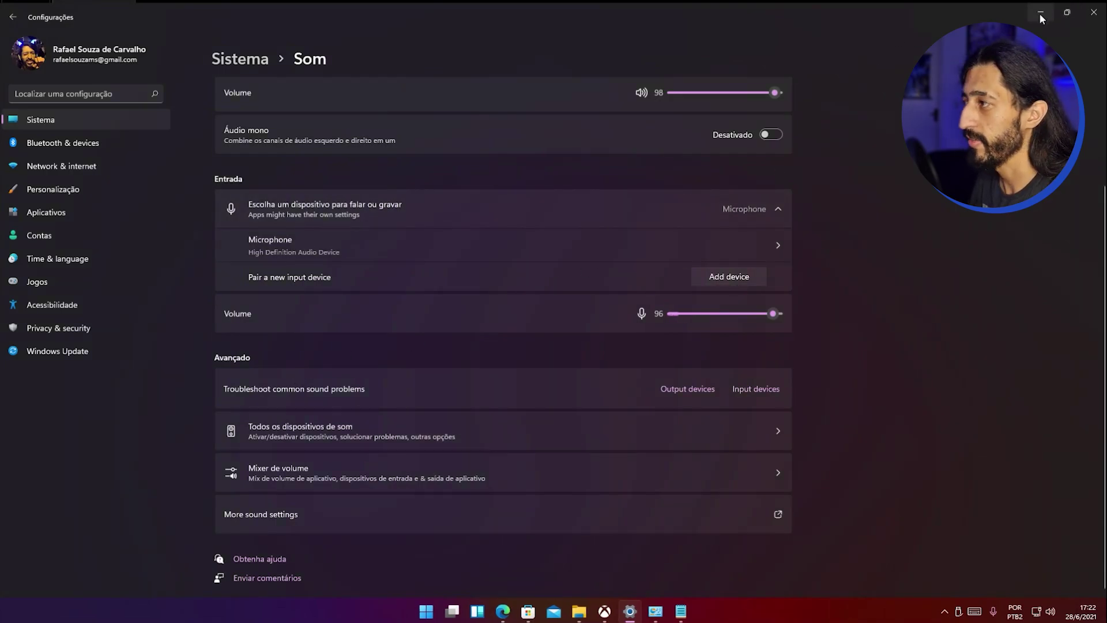
- Reduce Configurações to a smaller window and maximize it again
left_click(1061, 13)
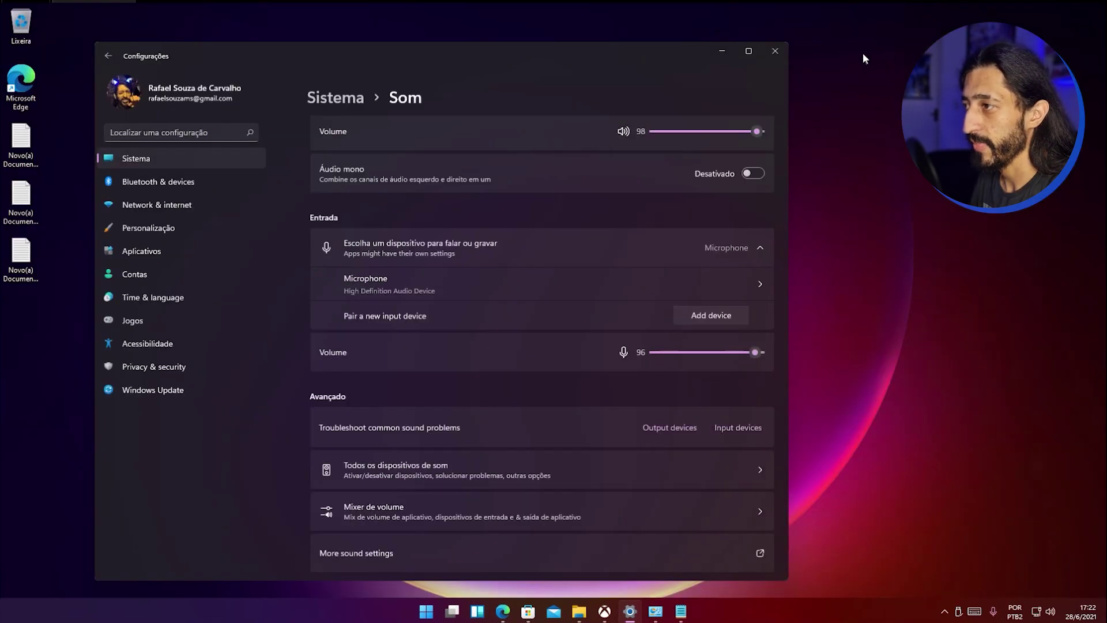
left_click(748, 52)
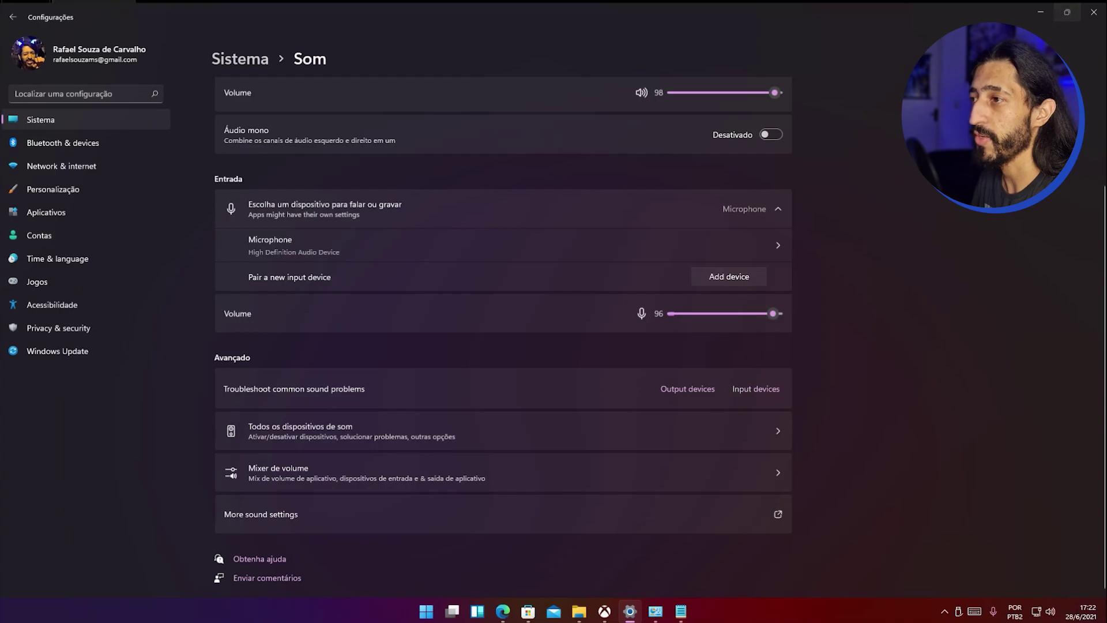
- Minimize the Configurações and Paint windows to clear the desktop, and view Paint's taskbar options without choosing one
left_click(1067, 12)
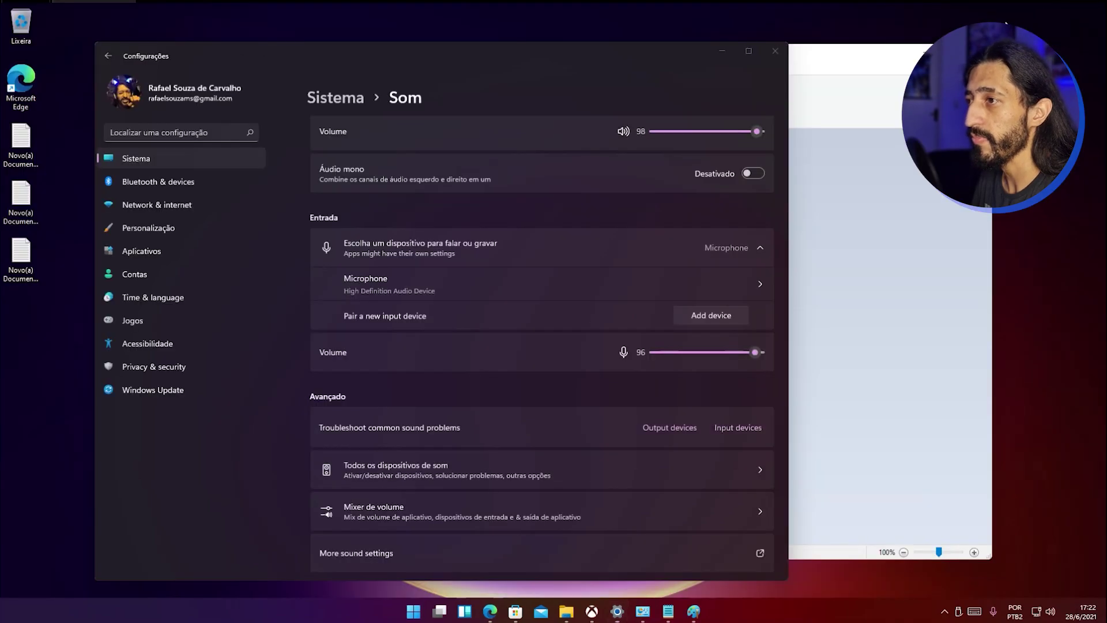
left_click(721, 51)
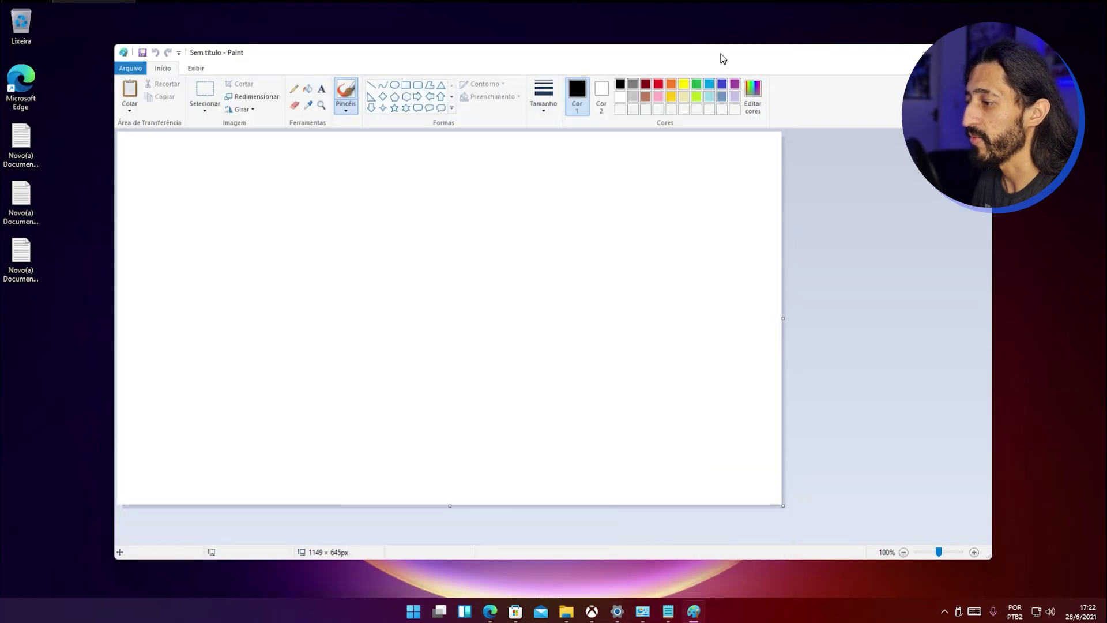
mouse_move(642, 612)
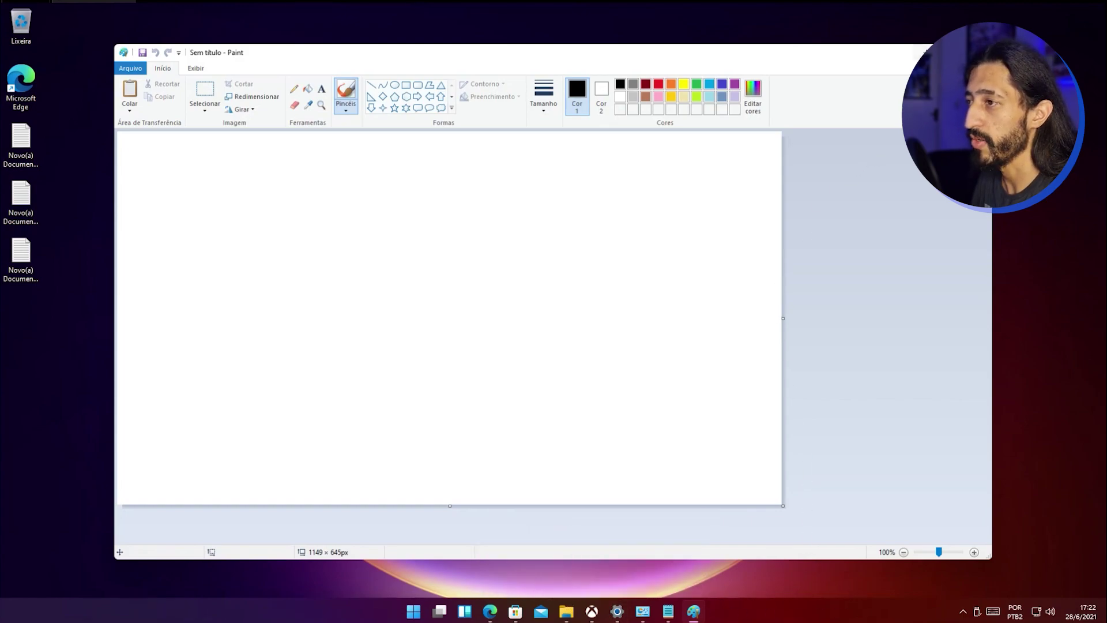
left_click(926, 52)
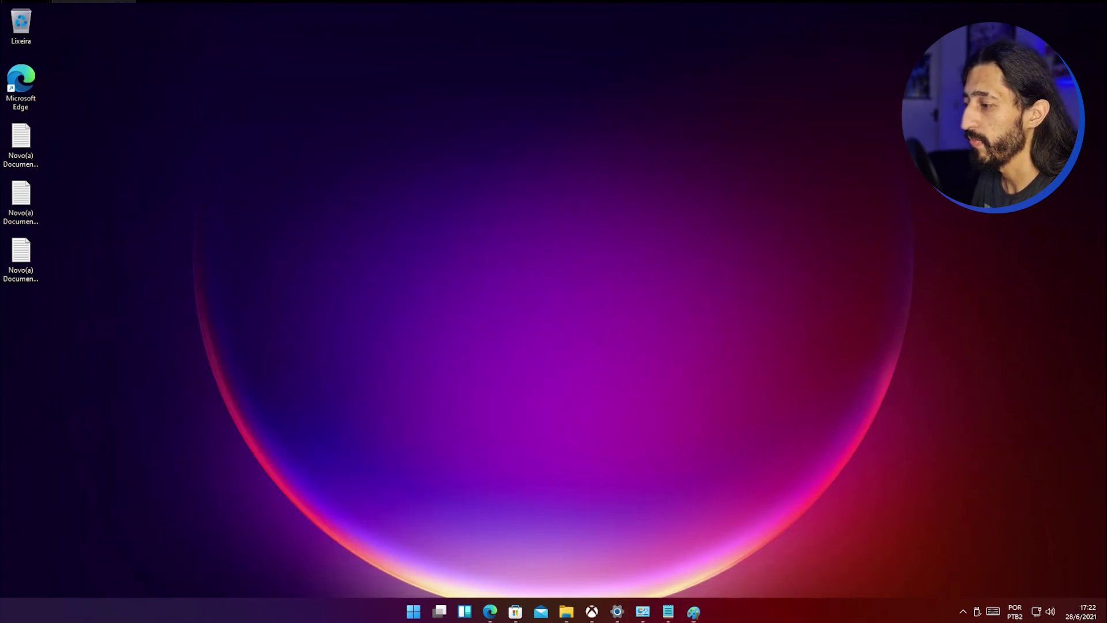
right_click(696, 613)
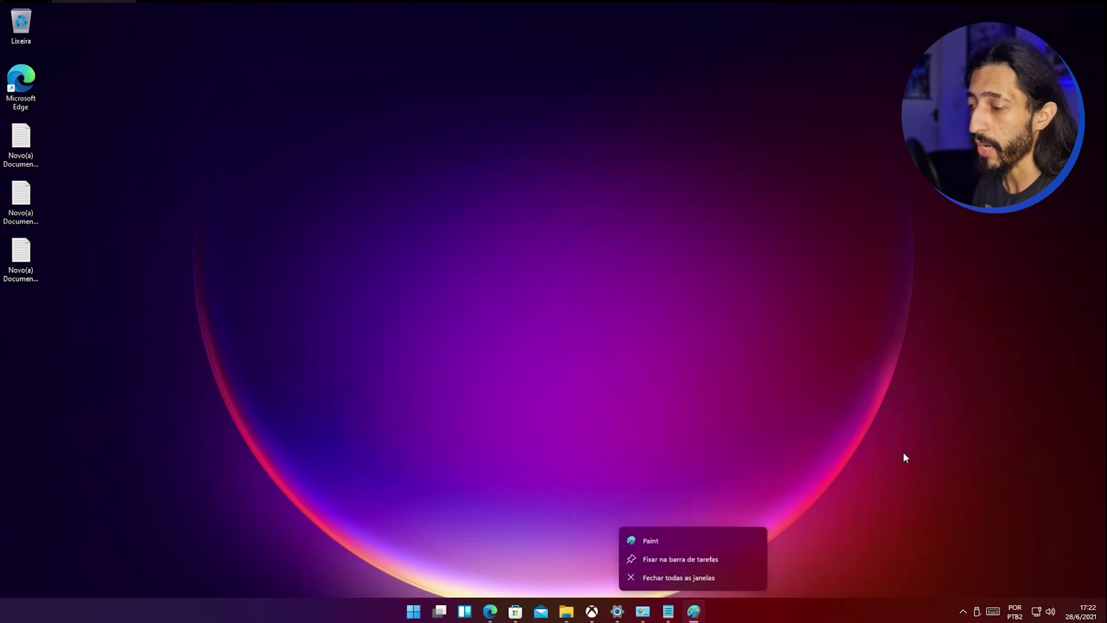
left_click(863, 429)
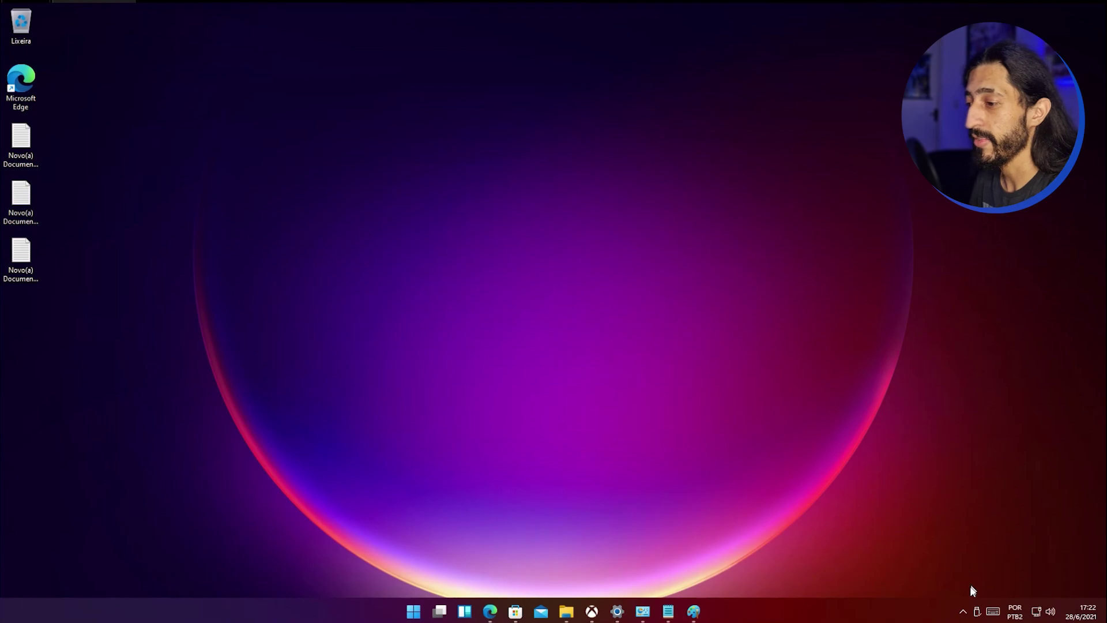
- Open Segurança do Windows from the hidden system tray icons, and close both its window and the tray overflow
left_click(963, 611)
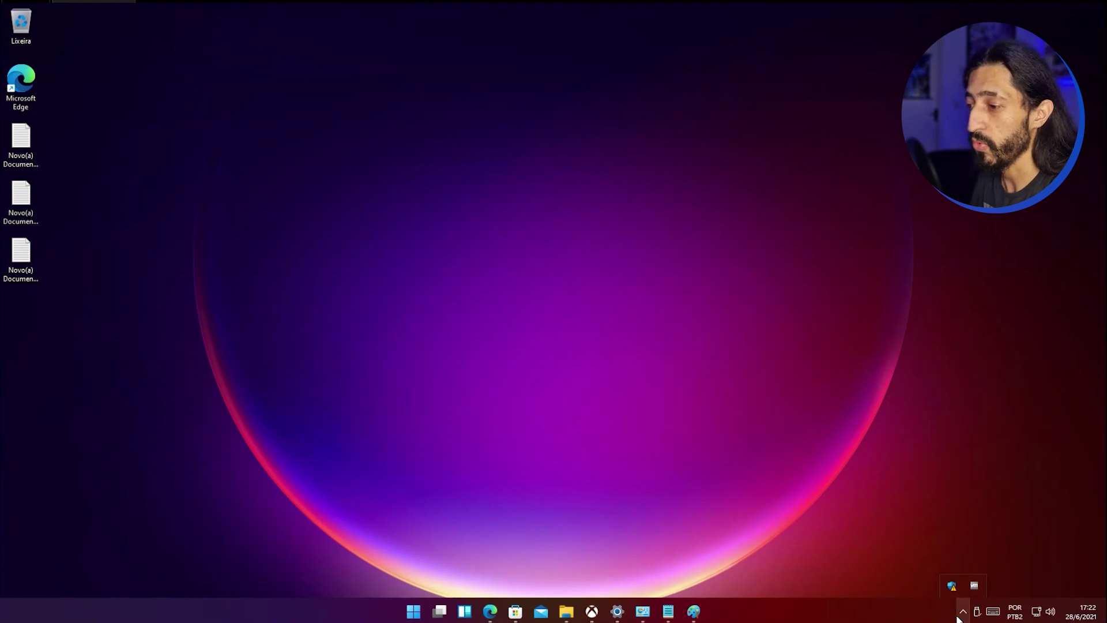
left_click(951, 585)
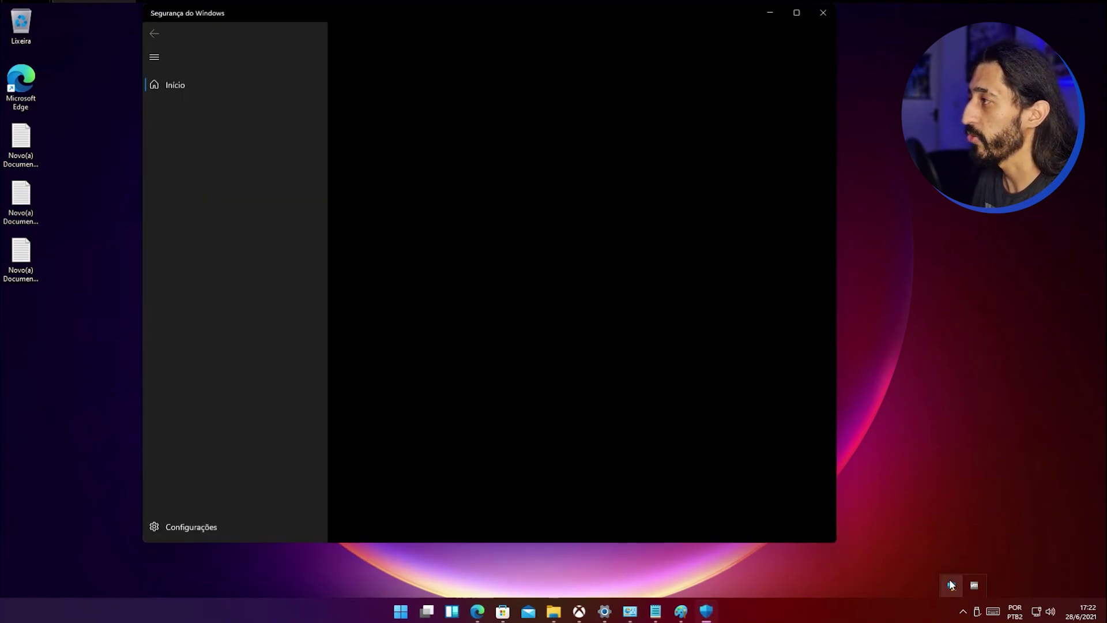
left_click(821, 13)
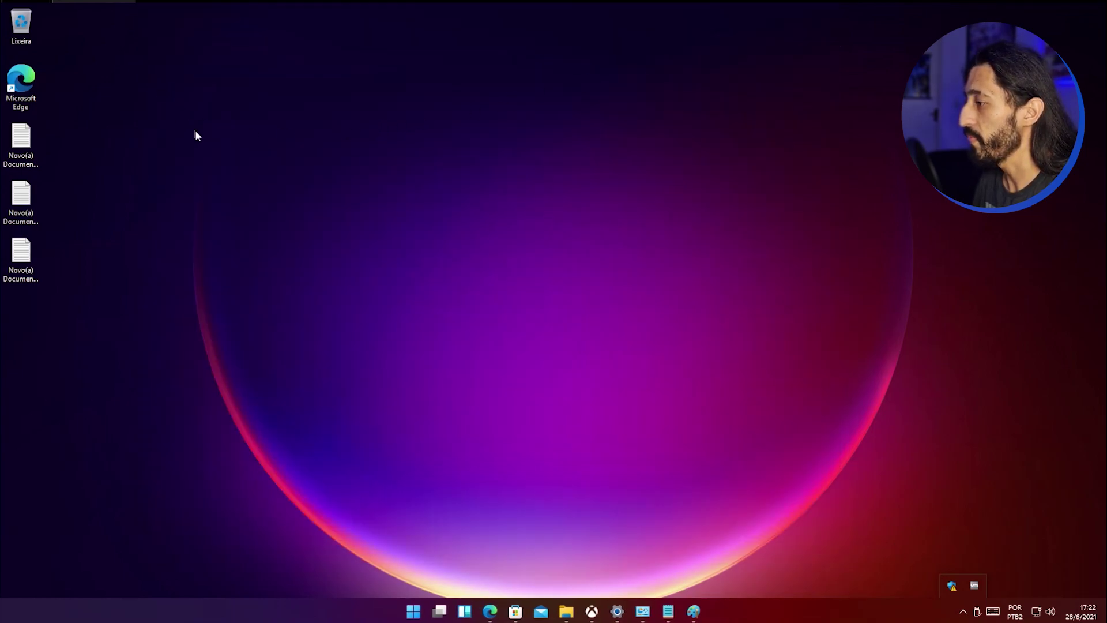
left_click(549, 387)
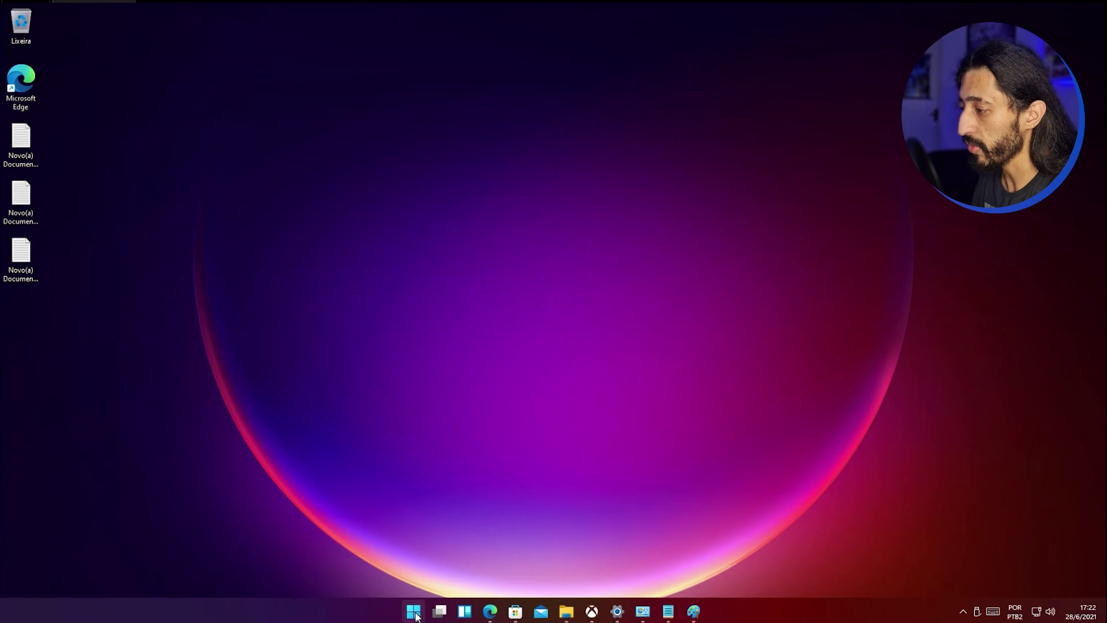
- Bring back Configurações and open the Sobre page under Sistema to view the device and Windows specifications
left_click(615, 611)
key("super")
left_click(149, 157)
left_click(200, 158)
scroll(462, 225, "down", 4)
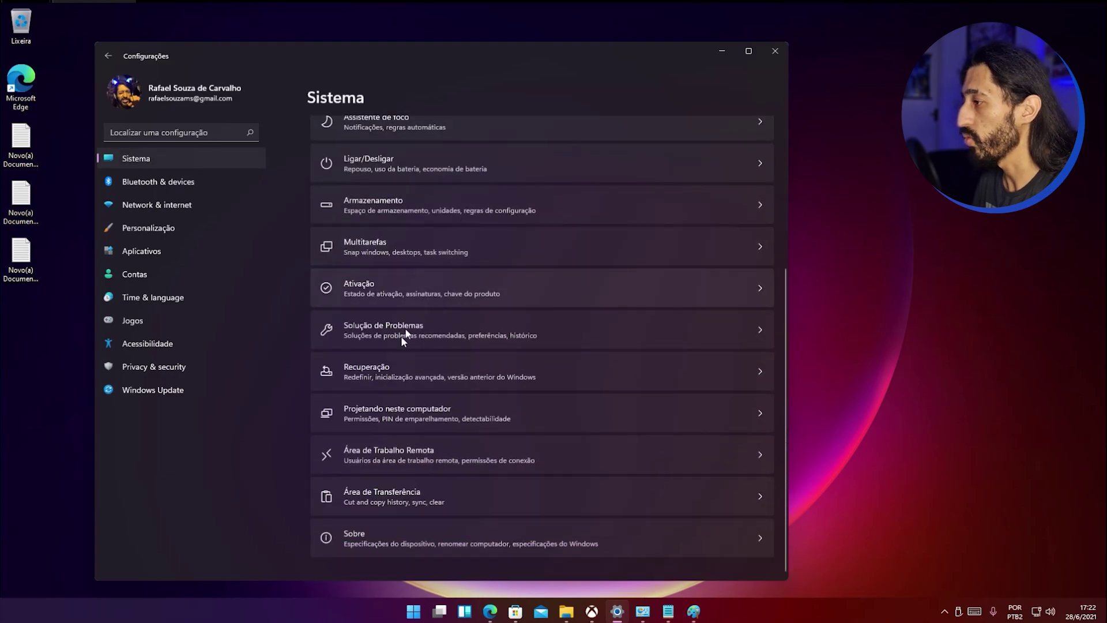
left_click(412, 544)
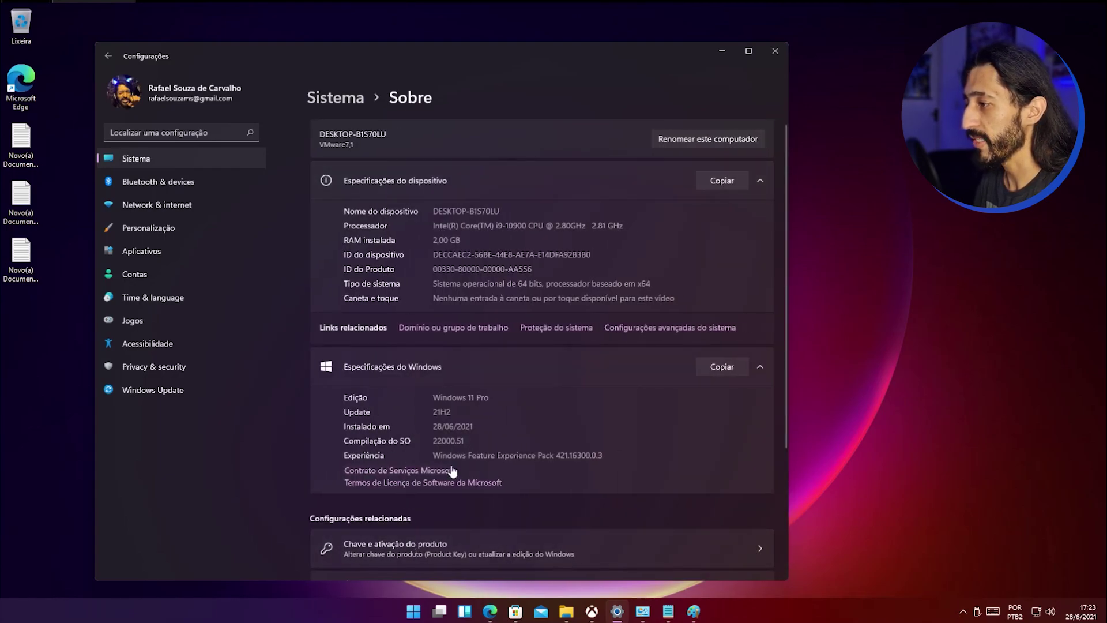
- Bring up the emoji and clipboard panel at the settings search field, view the recent GIFs, and return to its main page
left_click(179, 135)
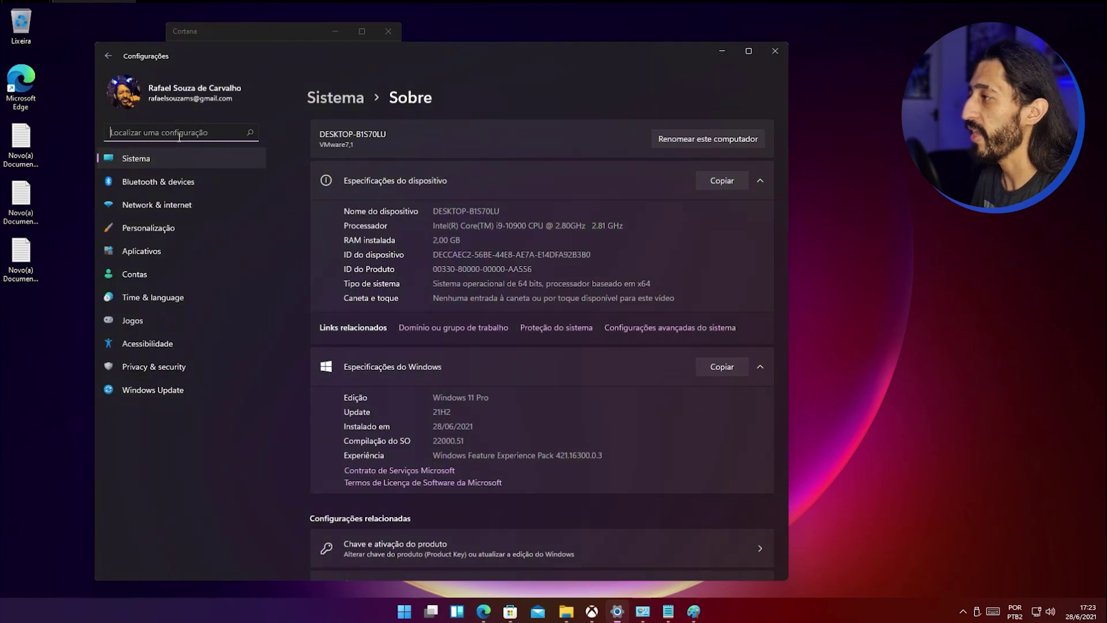
key("super+v")
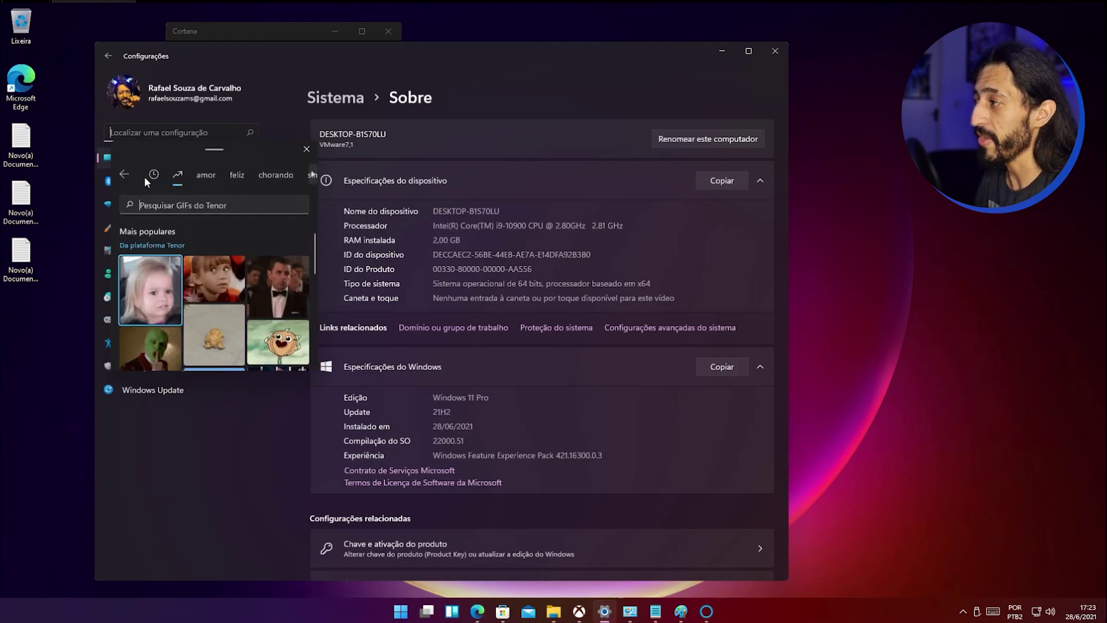
left_click(149, 176)
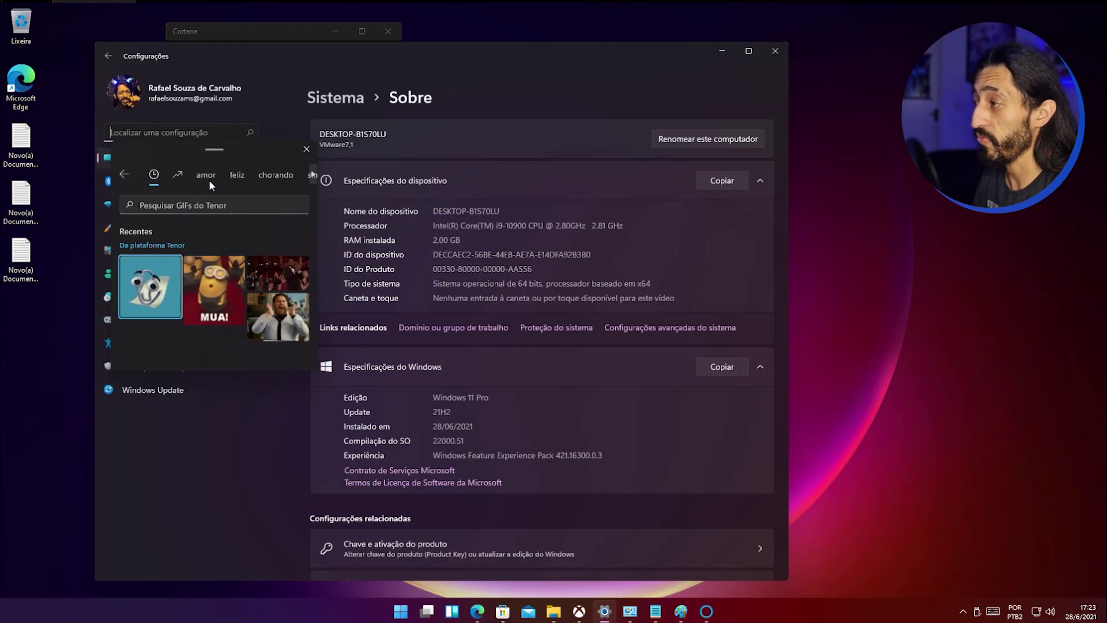
left_click(127, 174)
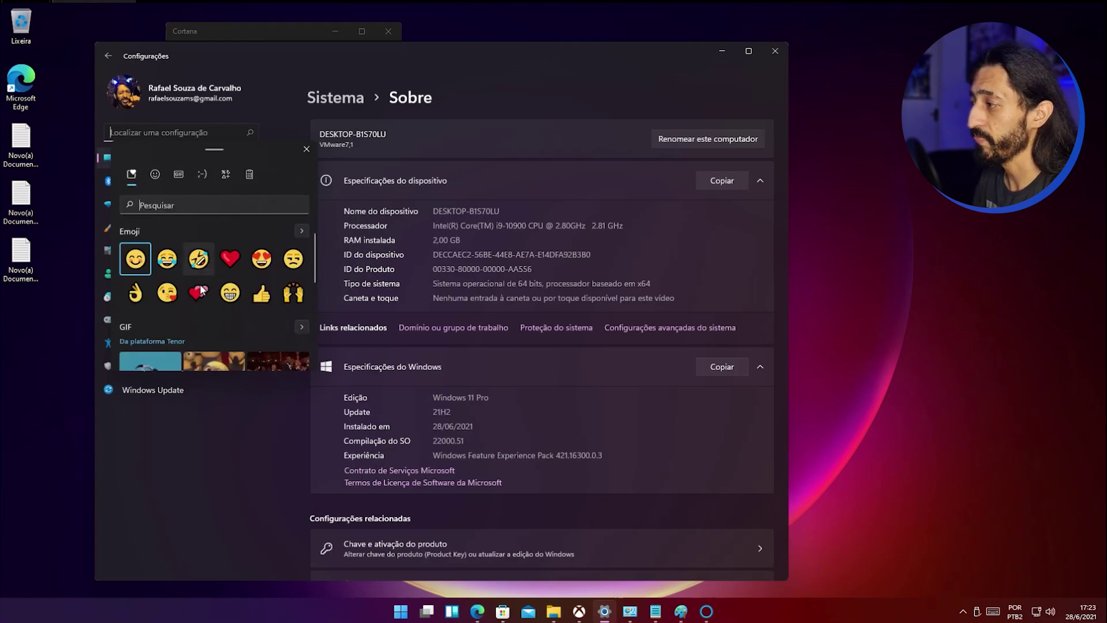
scroll(199, 285, "down", 3)
scroll(198, 282, "up", 3)
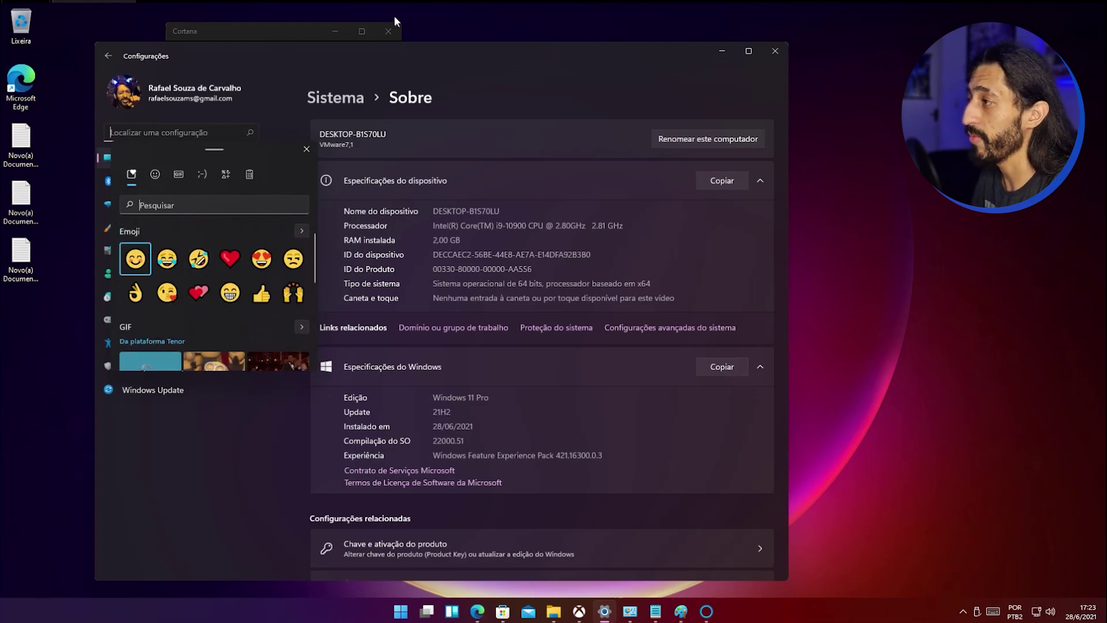
- Close the Cortana window and minimize Configurações to return to the desktop
left_click(334, 30)
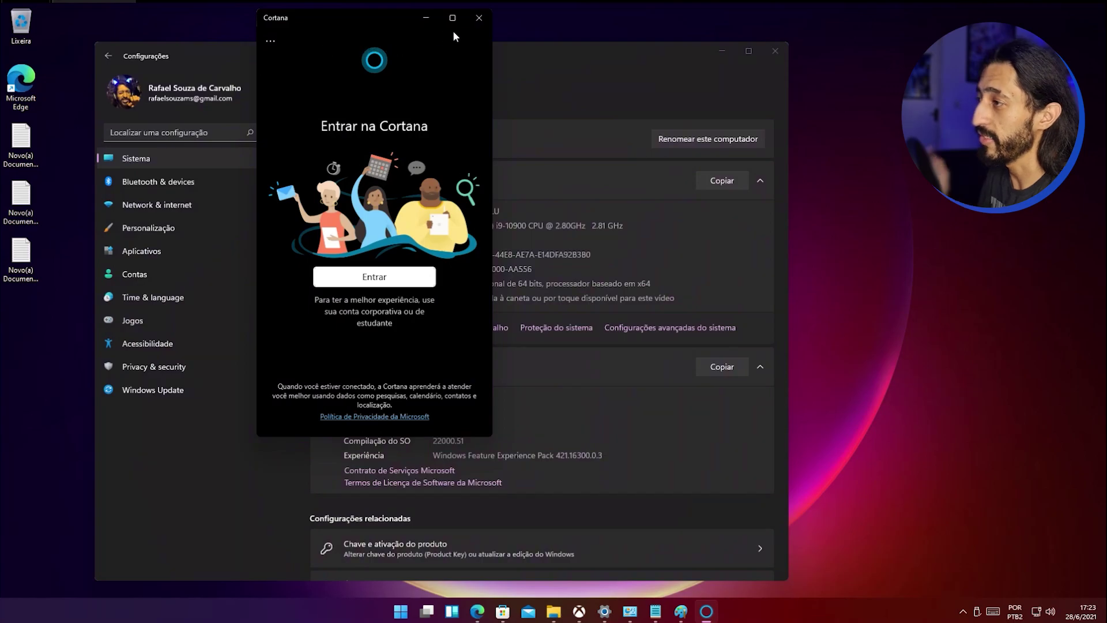
left_click(481, 22)
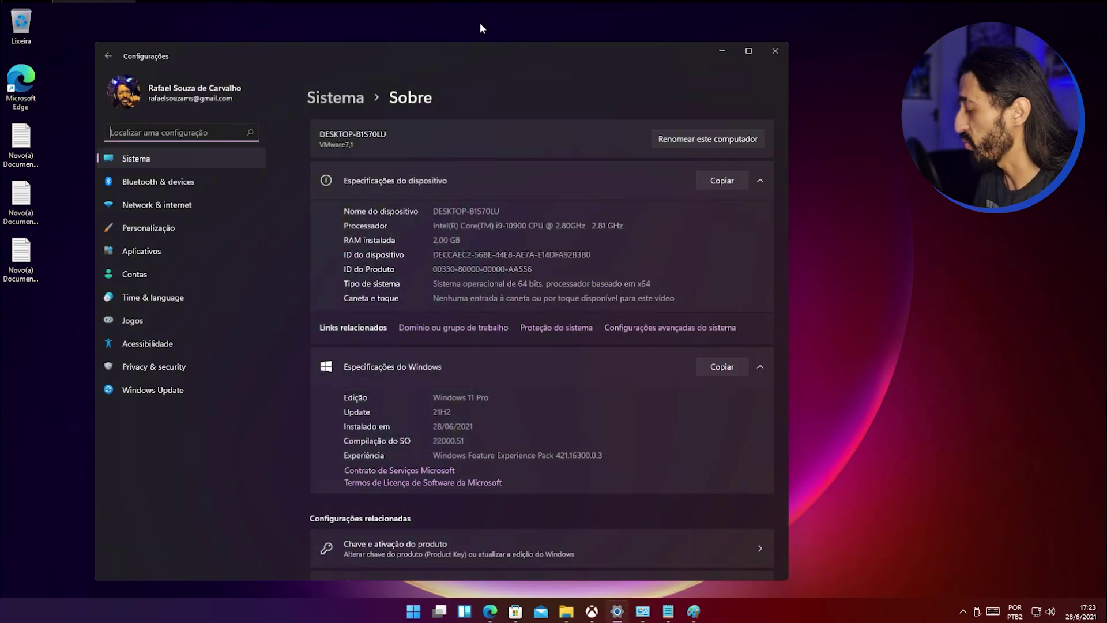
left_click(722, 53)
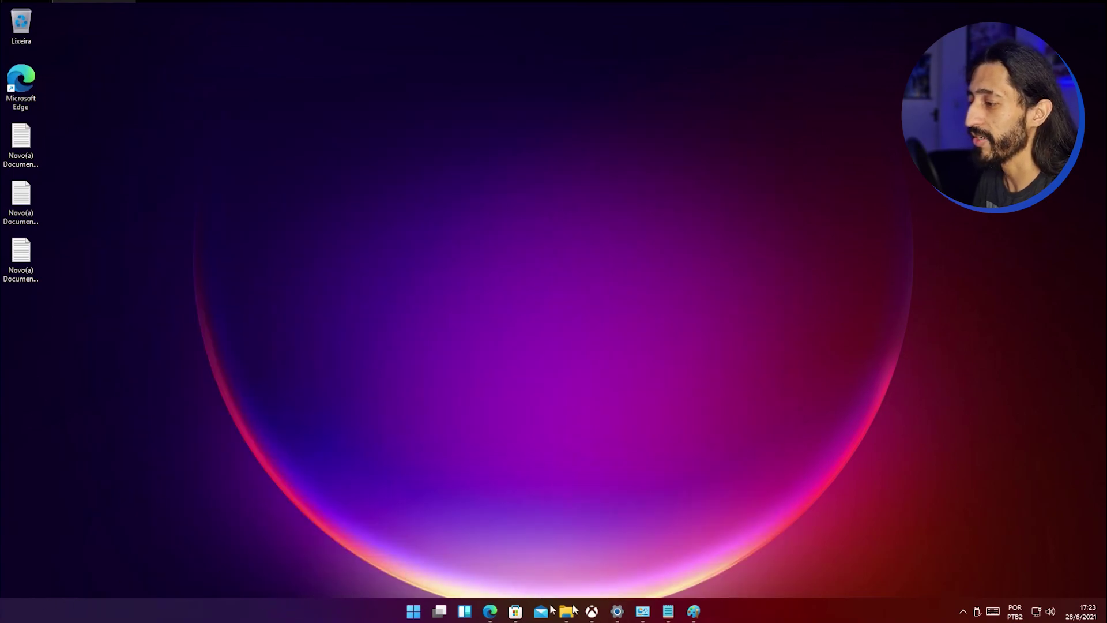